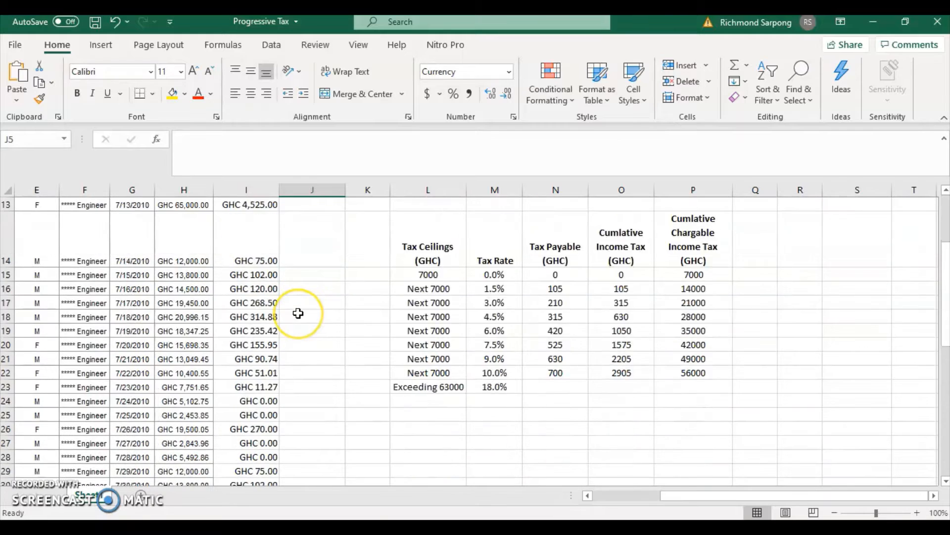
pyautogui.scroll(8, 292, 363)
pyautogui.scroll(5, 304, 380)
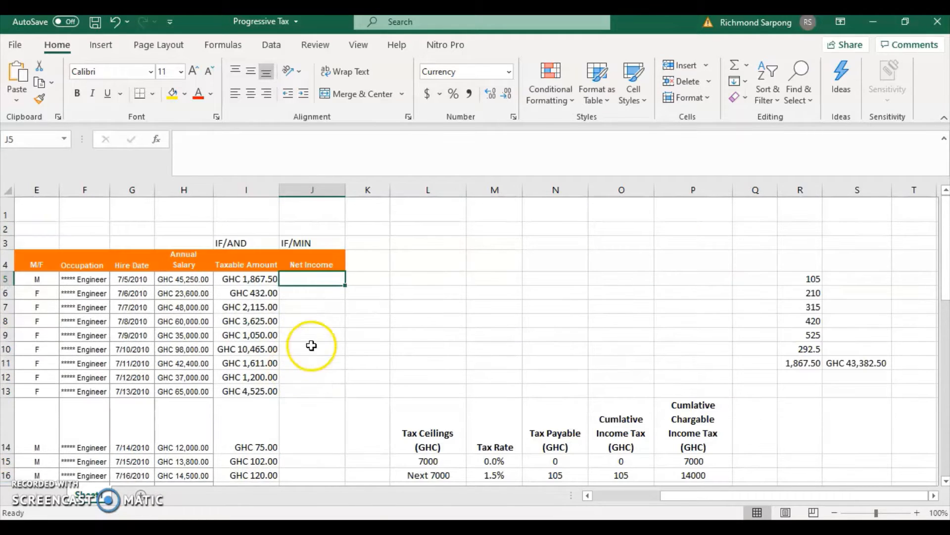
pyautogui.doubleClick(310, 278)
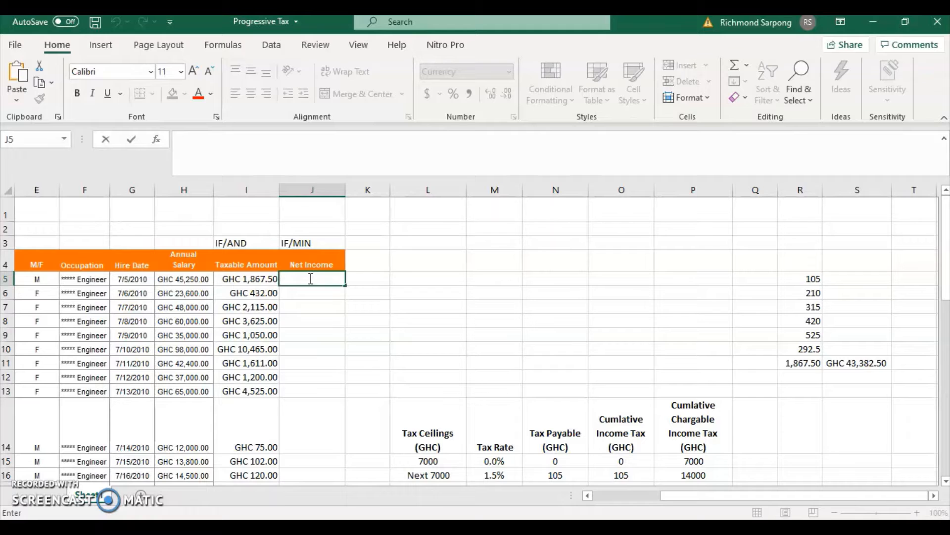
pyautogui.write('=')
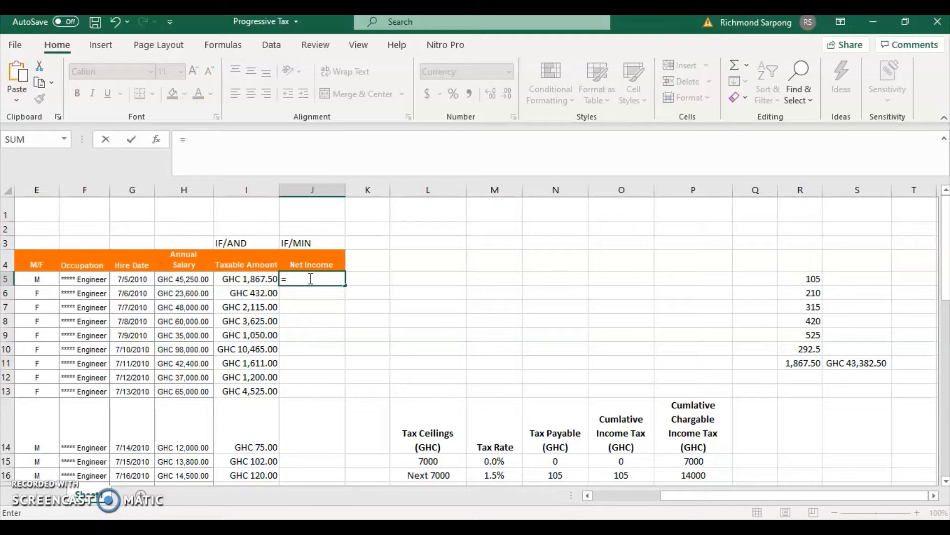
pyautogui.click(194, 141)
pyautogui.scroll(-4, 494, 291)
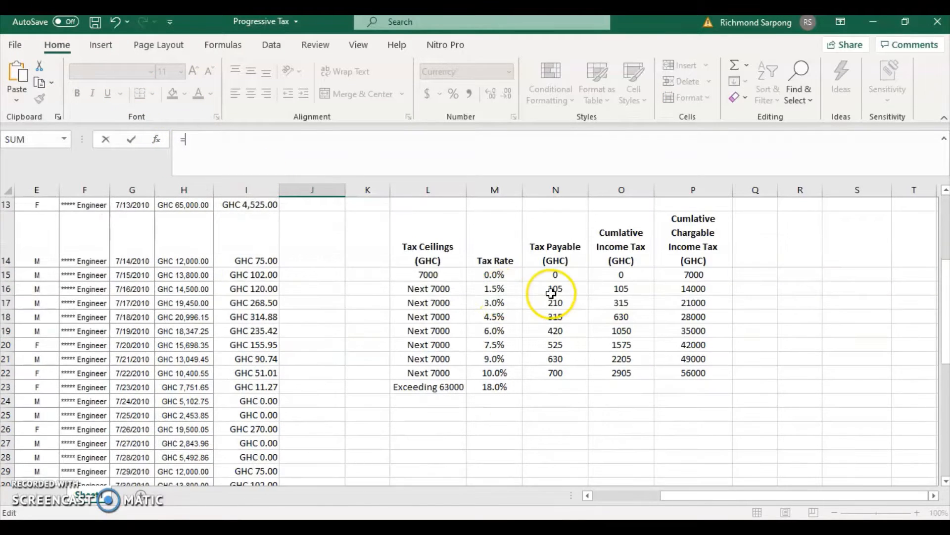
pyautogui.scroll(1, 551, 292)
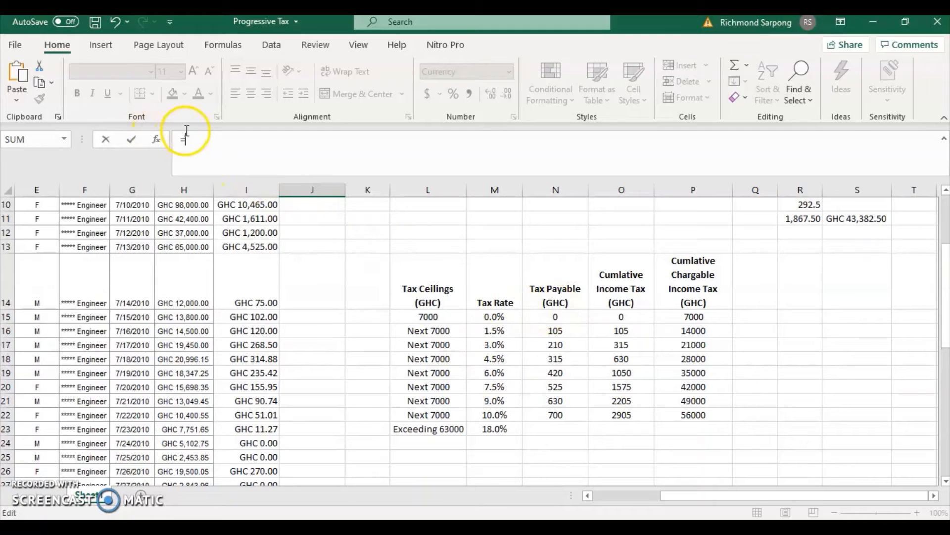
pyautogui.click(203, 139)
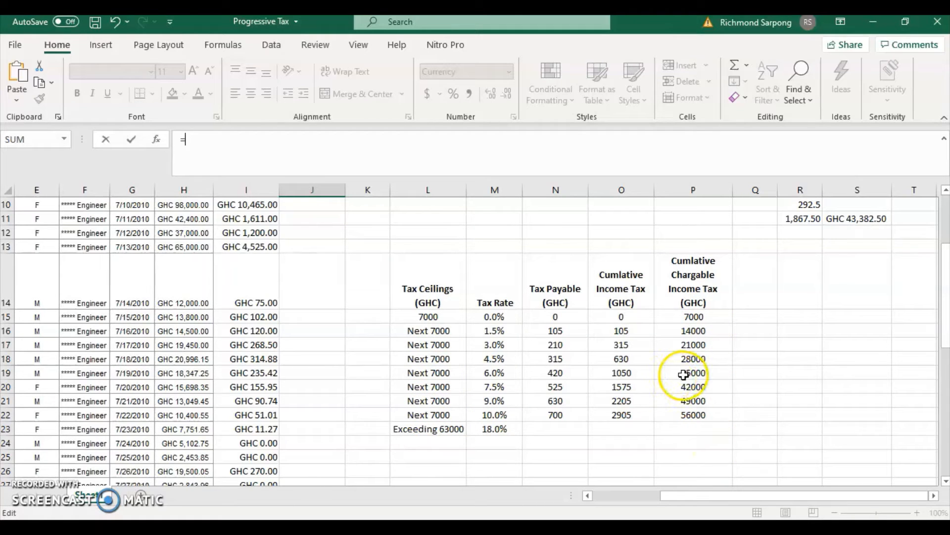
pyautogui.scroll(2, 683, 375)
pyautogui.scroll(1, 683, 375)
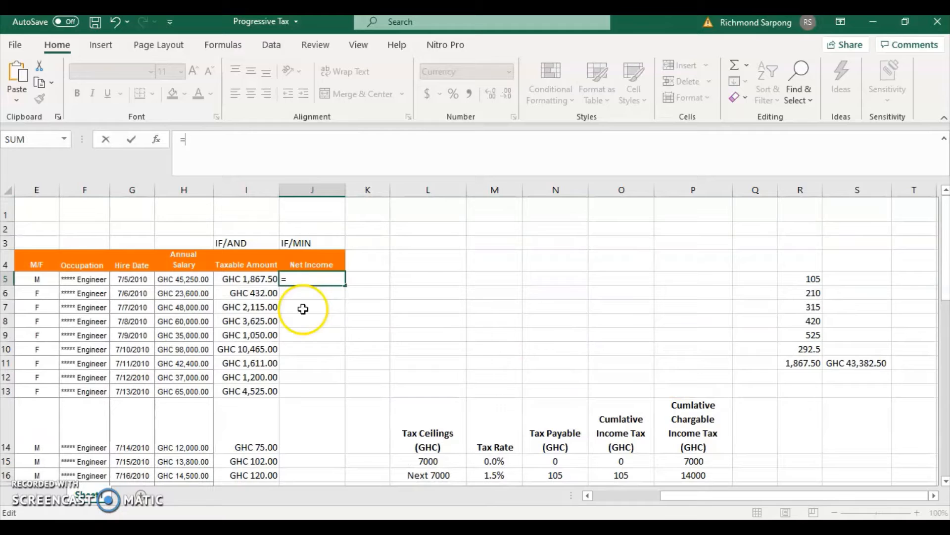
pyautogui.click(250, 279)
pyautogui.press('Escape')
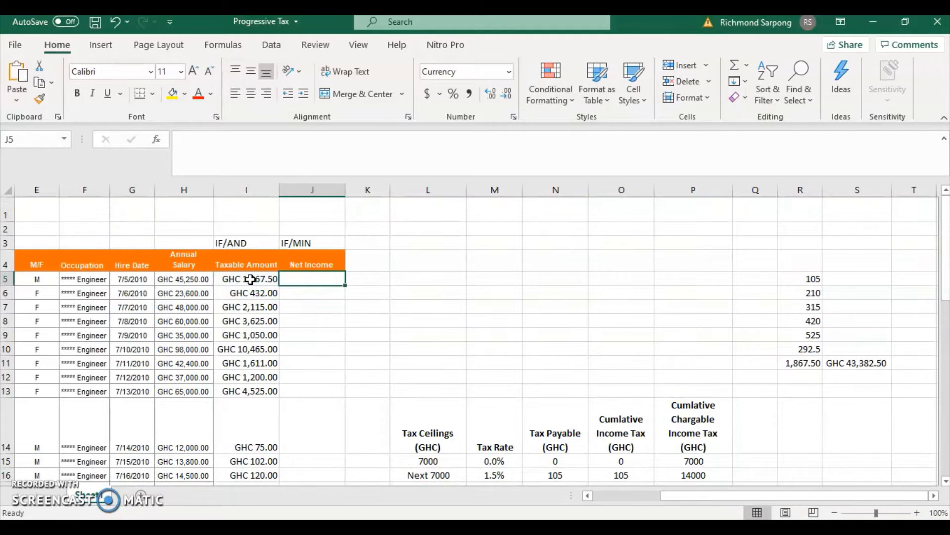
# Examine the IF/AND formula in cell I5 and compare it with the table of tax ceilings and rates.
pyautogui.click(258, 289)
pyautogui.click(257, 280)
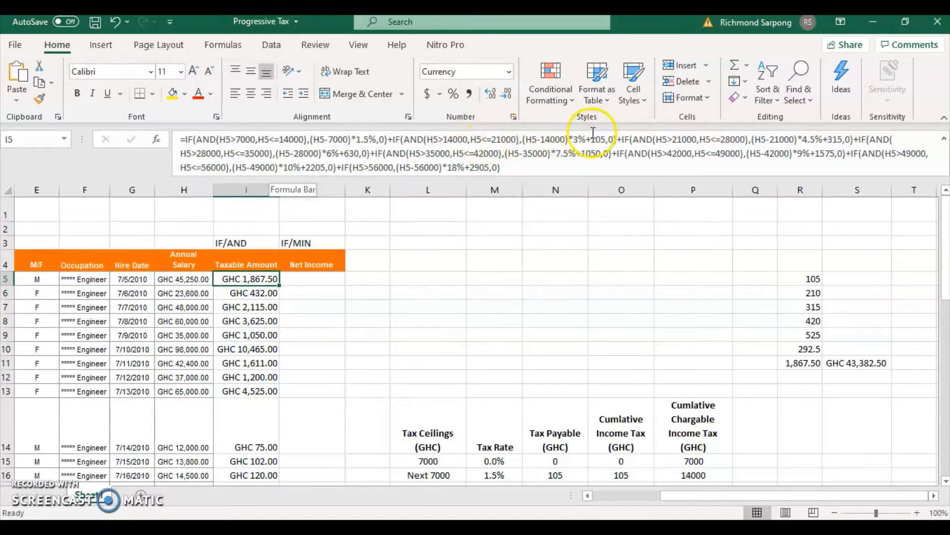
pyautogui.scroll(-4, 693, 312)
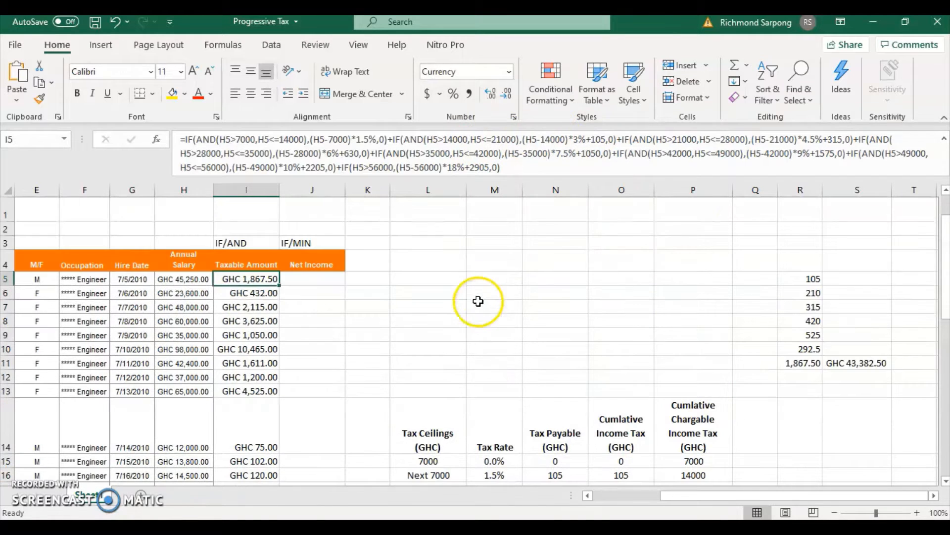
pyautogui.scroll(4, 480, 301)
pyautogui.click(313, 278)
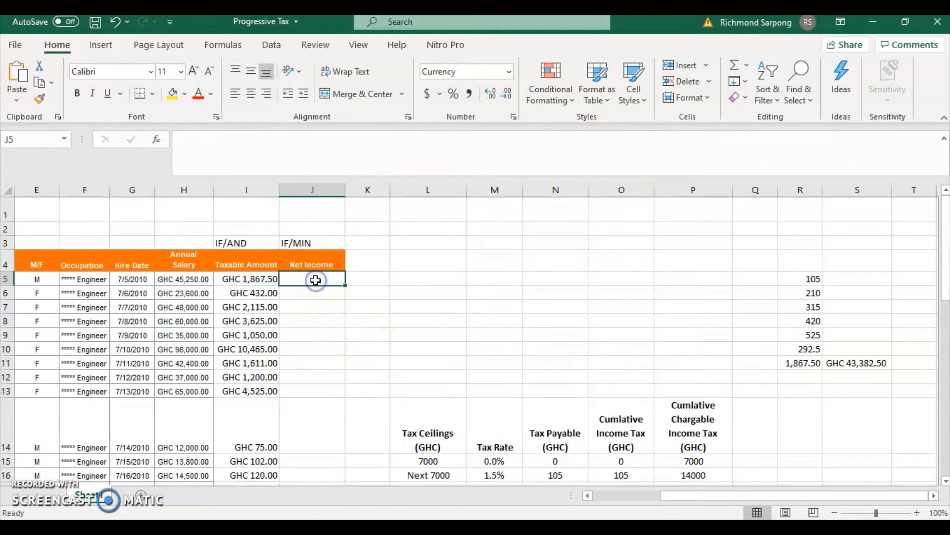
pyautogui.scroll(-3, 335, 297)
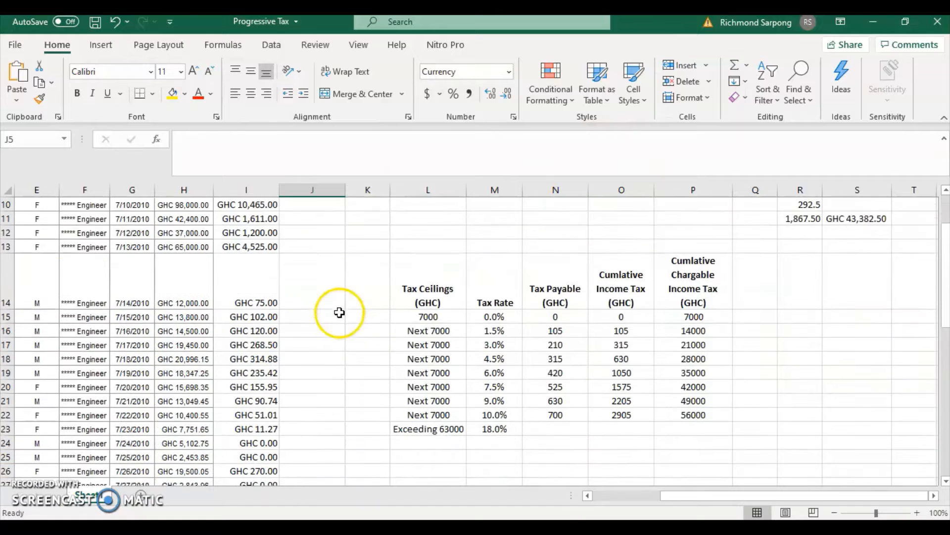
pyautogui.scroll(2, 377, 326)
pyautogui.scroll(-2, 610, 392)
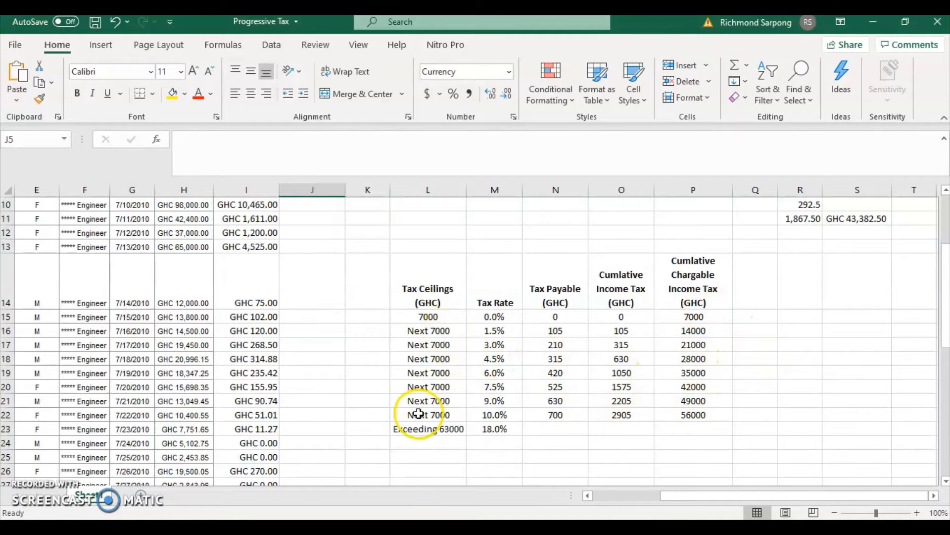
pyautogui.scroll(3, 436, 396)
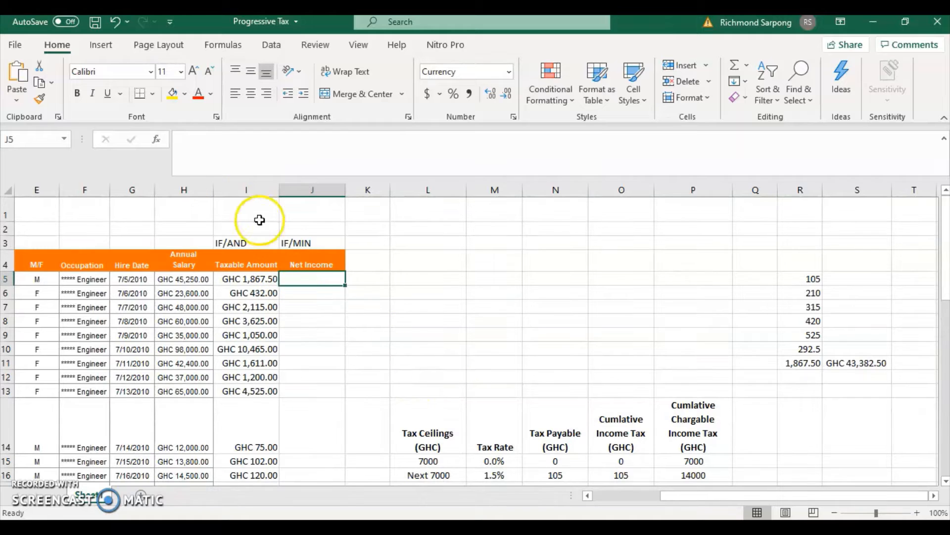
pyautogui.scroll(-3, 411, 327)
pyautogui.scroll(3, 510, 343)
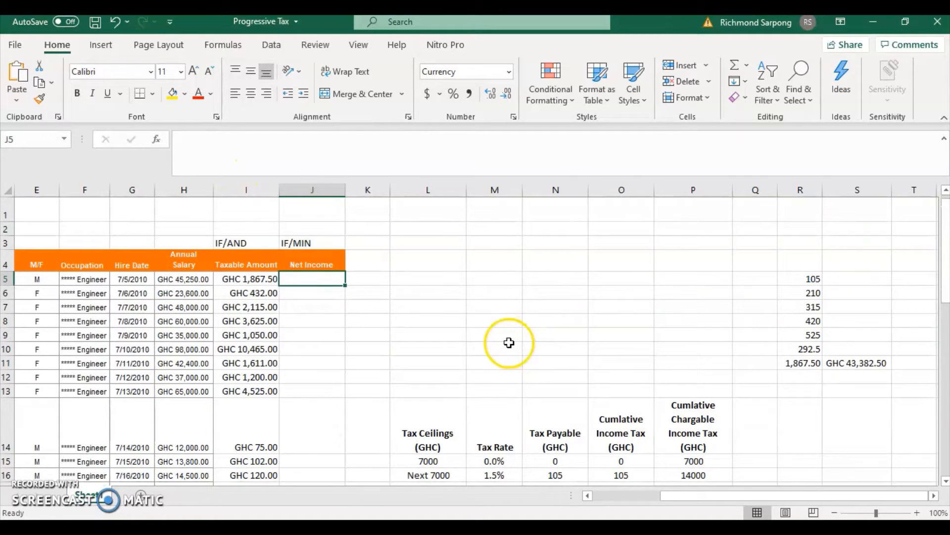
pyautogui.click(278, 153)
pyautogui.scroll(-1, 569, 329)
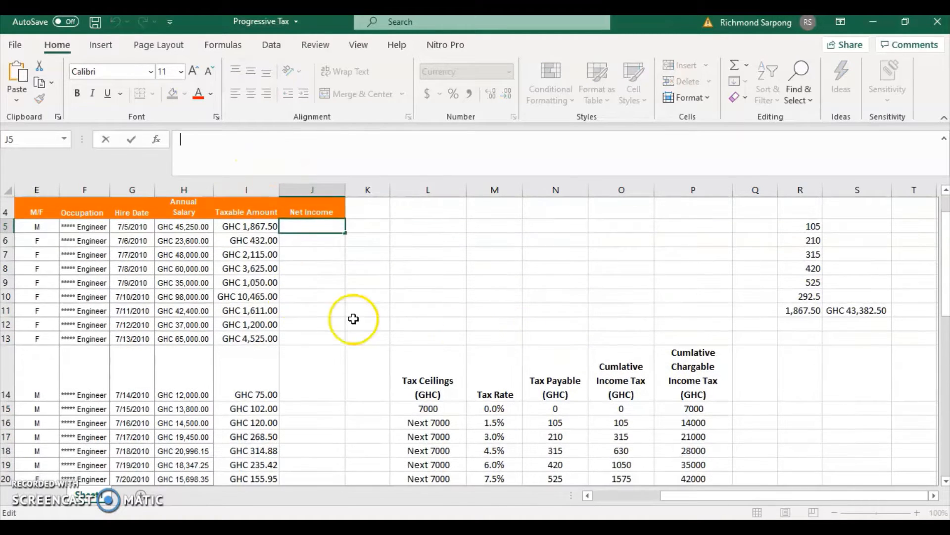
pyautogui.click(263, 227)
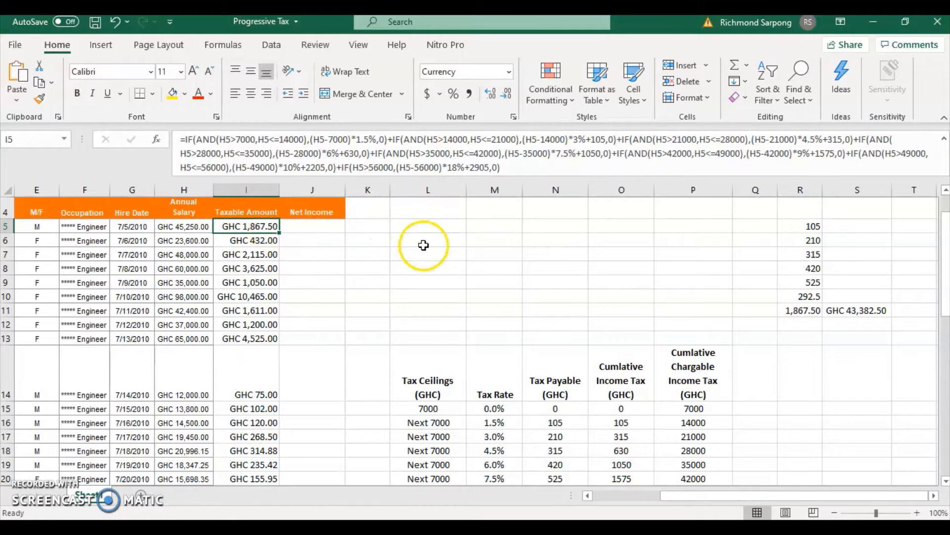
pyautogui.scroll(-1, 619, 396)
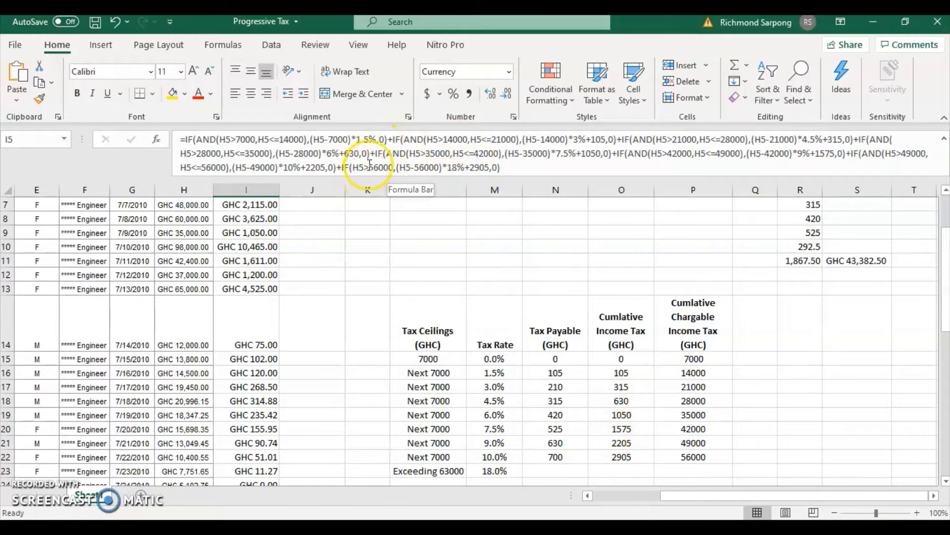
pyautogui.scroll(2, 404, 308)
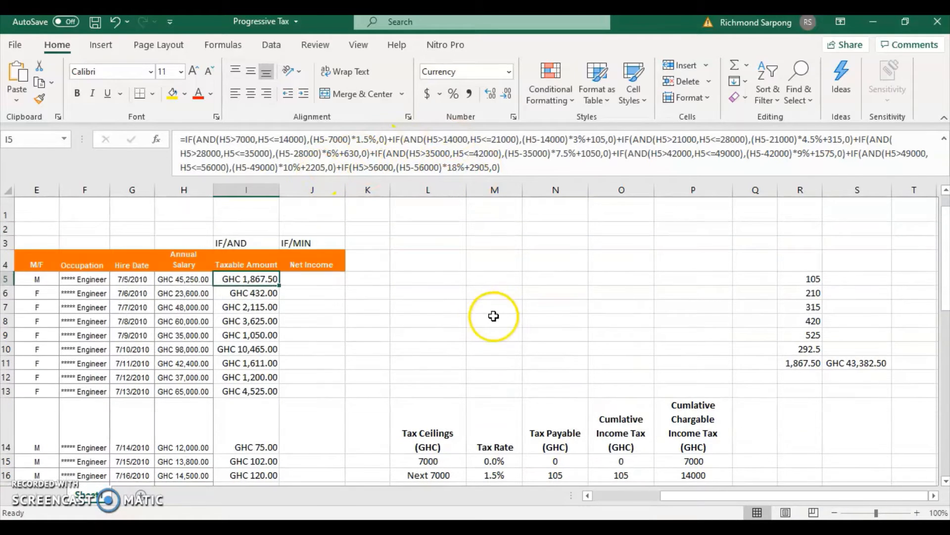
pyautogui.click(292, 277)
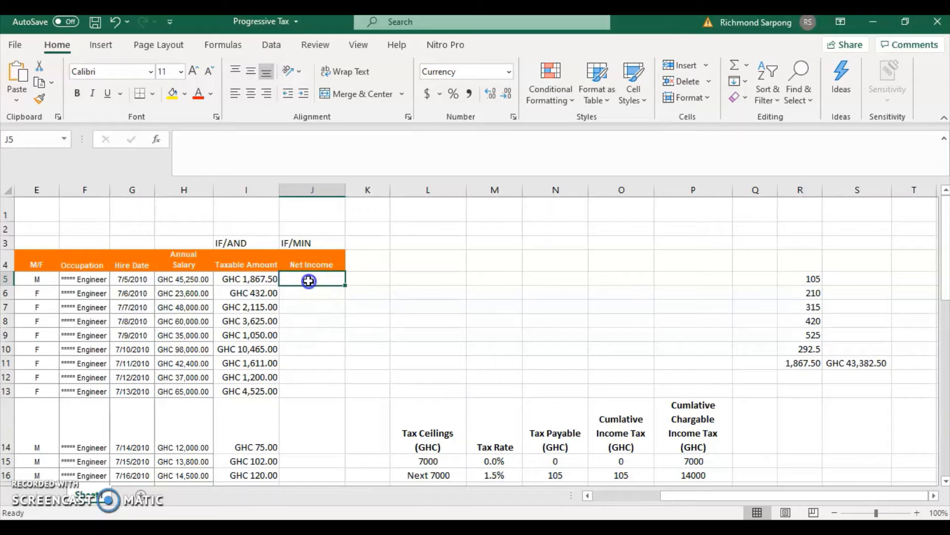
pyautogui.doubleClick(310, 280)
pyautogui.press('Escape')
pyautogui.scroll(-3, 721, 344)
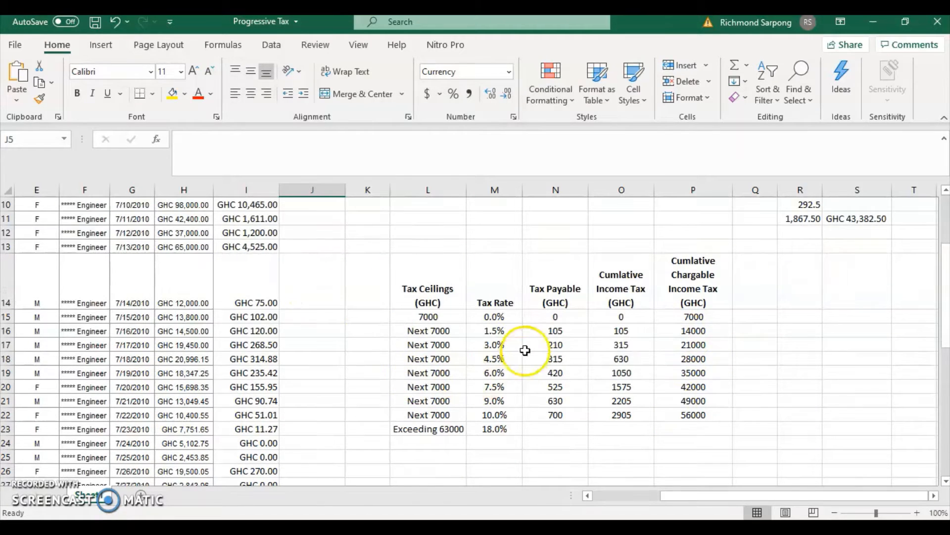
pyautogui.scroll(3, 498, 428)
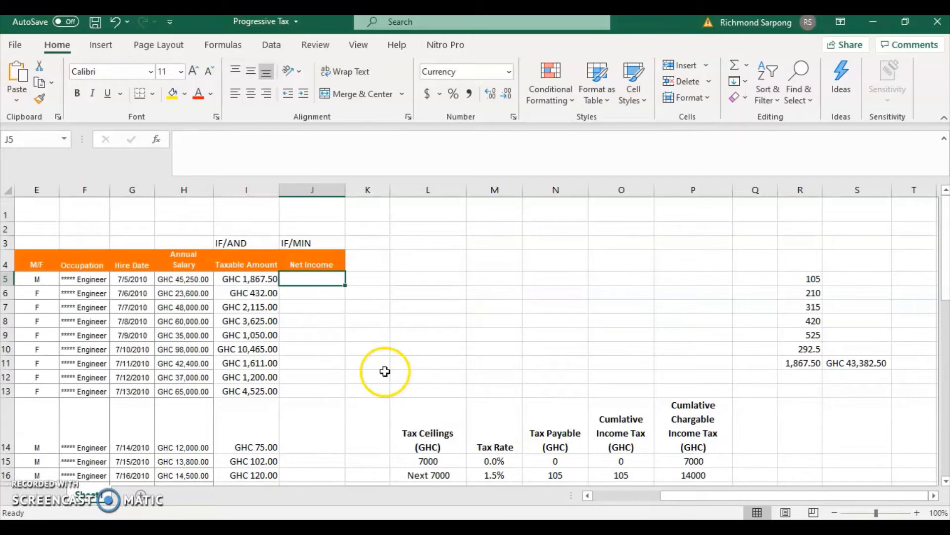
# Start the Net Income formula in J5 with an IF function whose logical test is H5>7000.
pyautogui.doubleClick(308, 279)
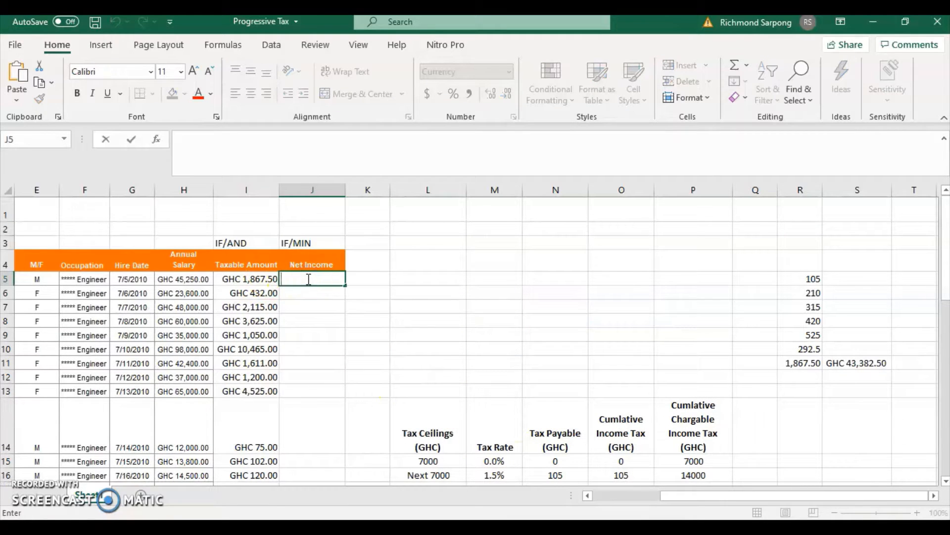
pyautogui.write('=')
pyautogui.click(300, 163)
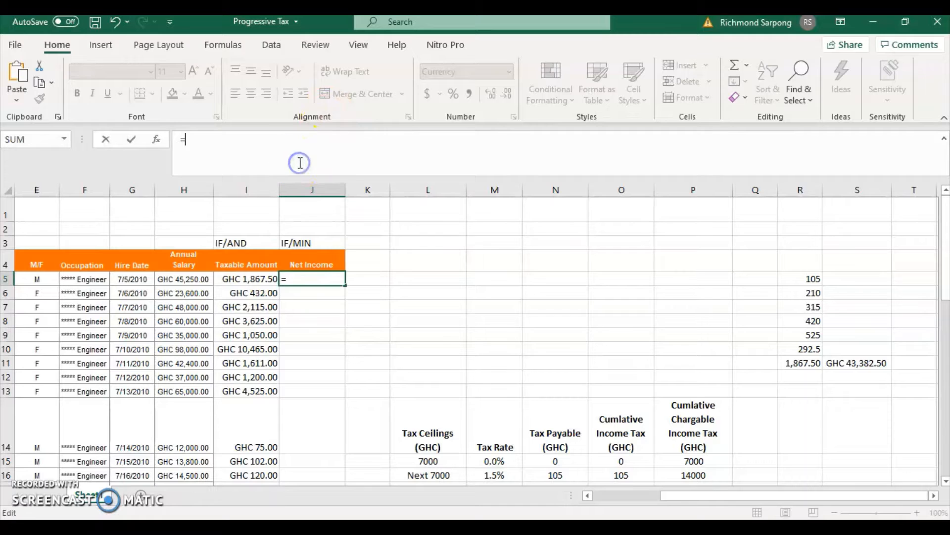
pyautogui.scroll(-2, 352, 282)
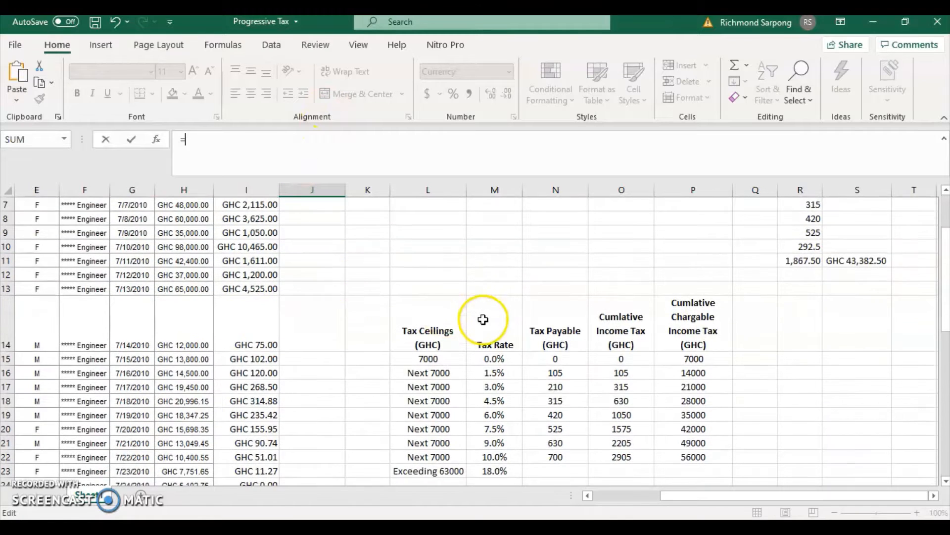
pyautogui.scroll(-1, 483, 320)
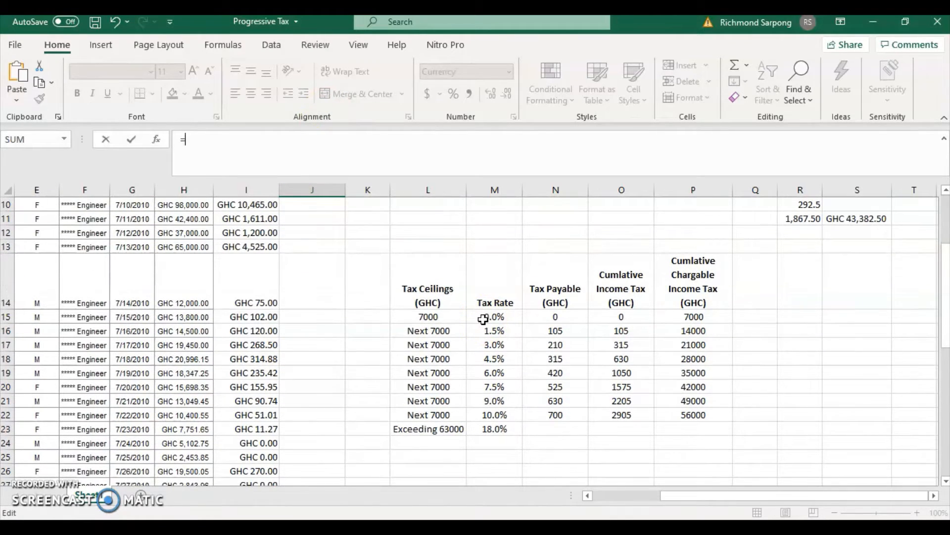
pyautogui.write('IF')
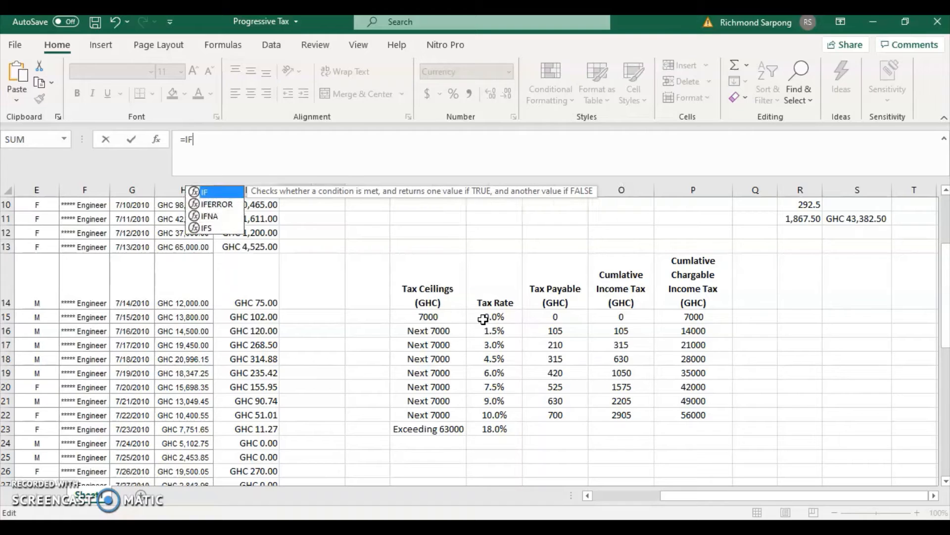
pyautogui.write('(H')
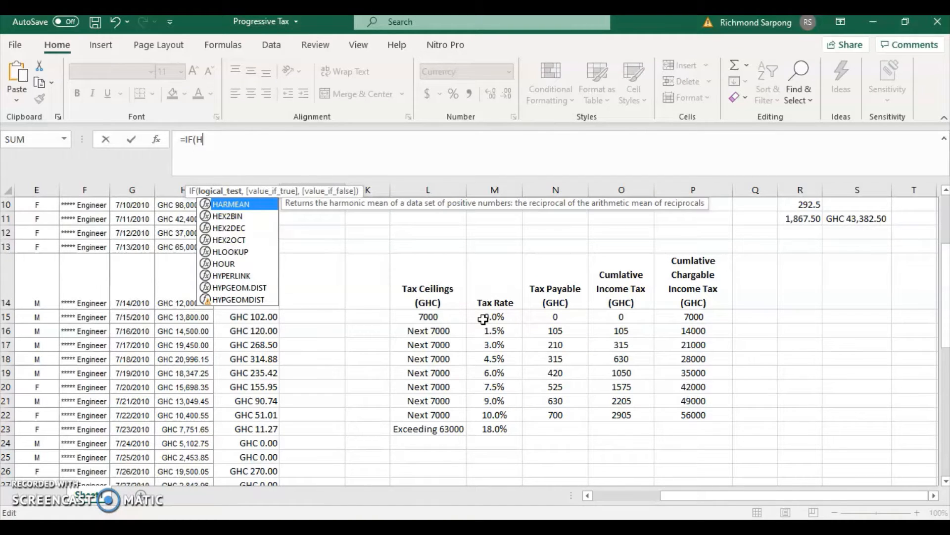
pyautogui.write('5')
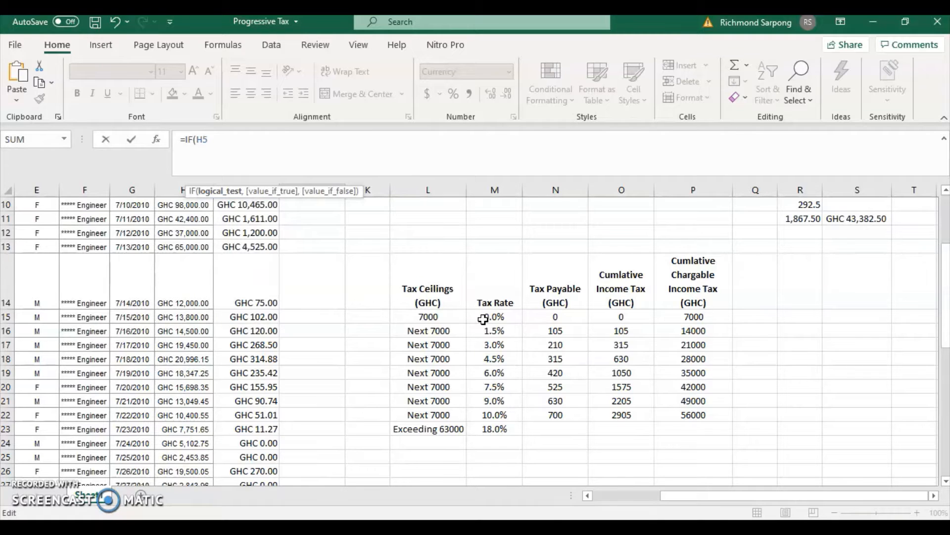
pyautogui.write('>7000,')
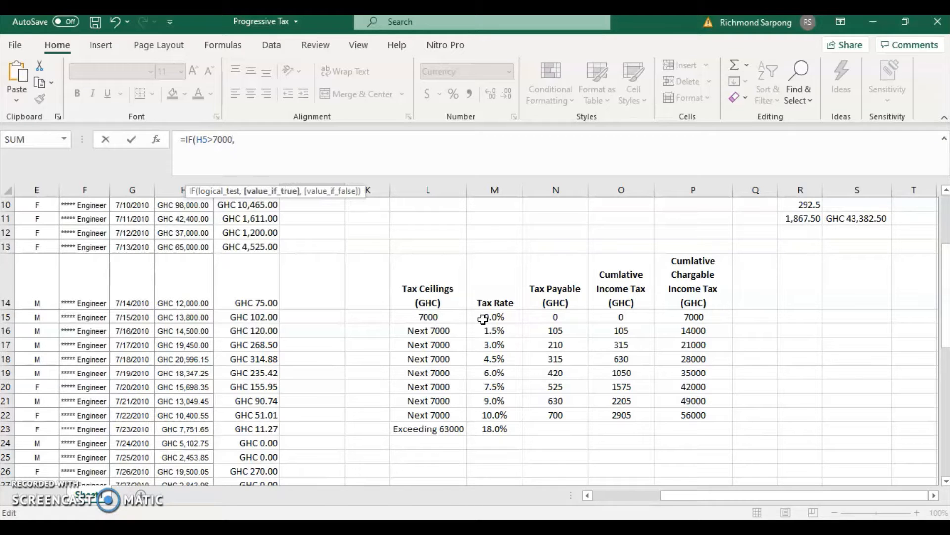
# Add MIN(H5-7000,7000)*1.5/100 as the value-if-true argument of the IF function and continue to the value-if-false argument.
pyautogui.write('MIN')
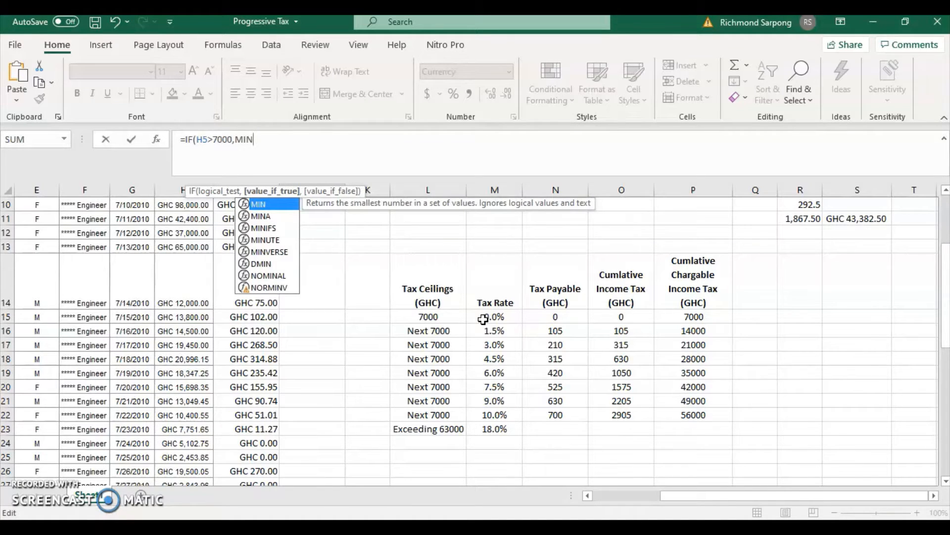
pyautogui.write('(')
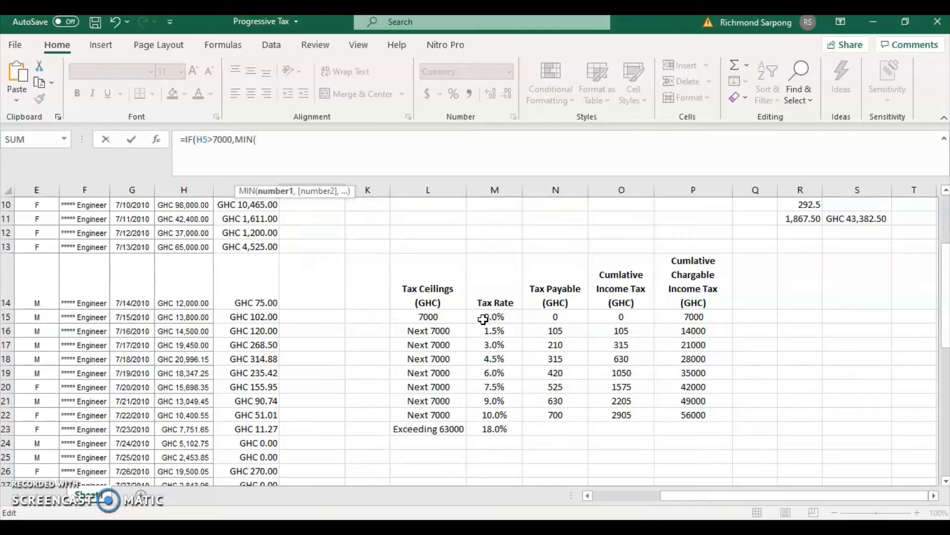
pyautogui.write('H ')
pyautogui.write('-7000,')
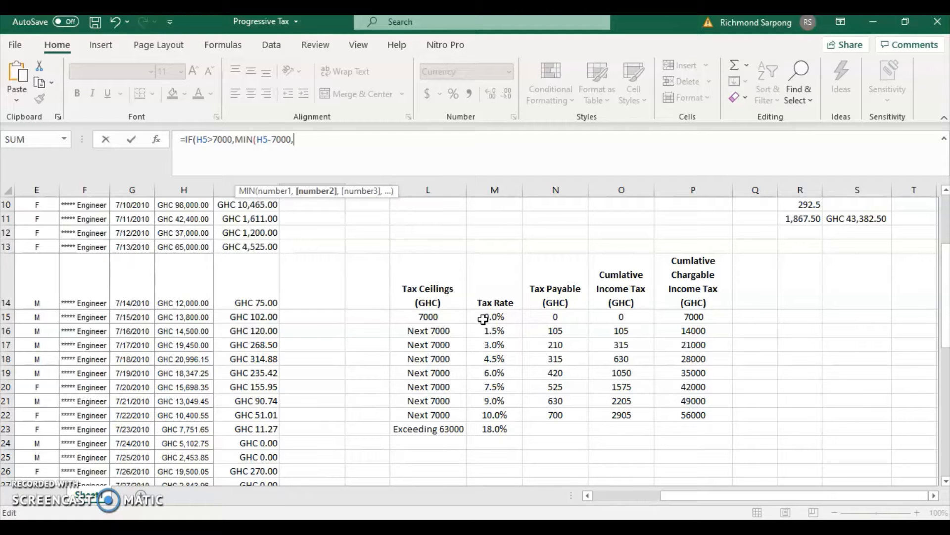
pyautogui.write('7000')
pyautogui.write(')')
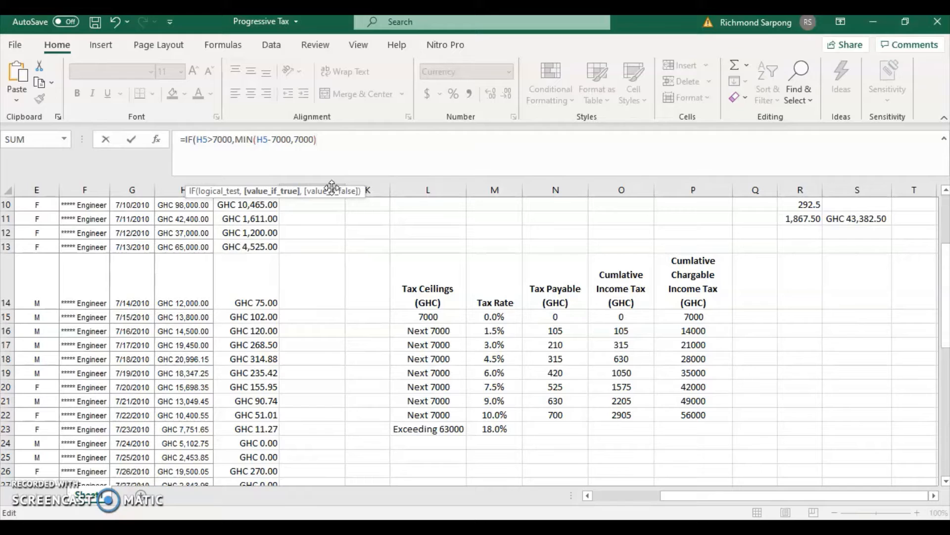
pyautogui.write('*')
pyautogui.write('1.5/100')
pyautogui.write(',')
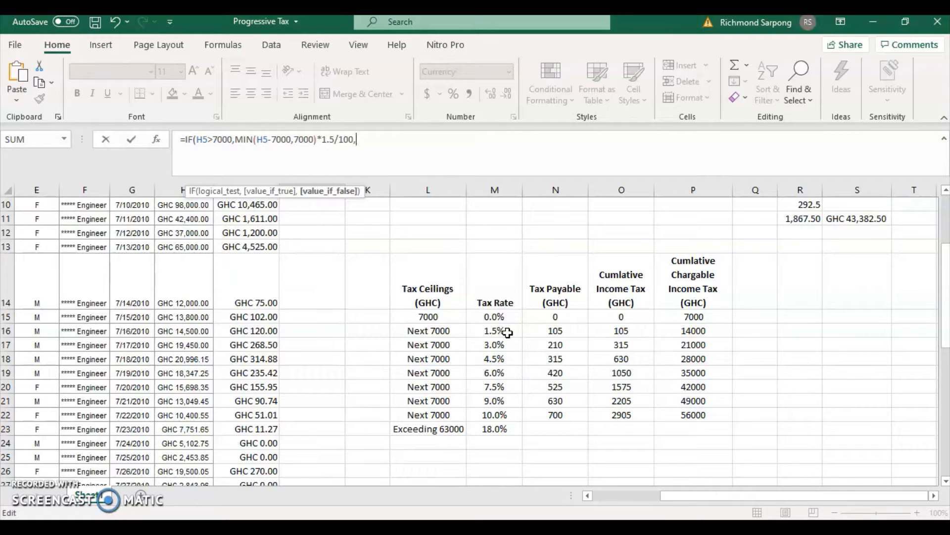
# Close the first IF in the J5 formula with 0 as value-if-false and add a second IF with the logical test H5>14000.
pyautogui.write('0)')
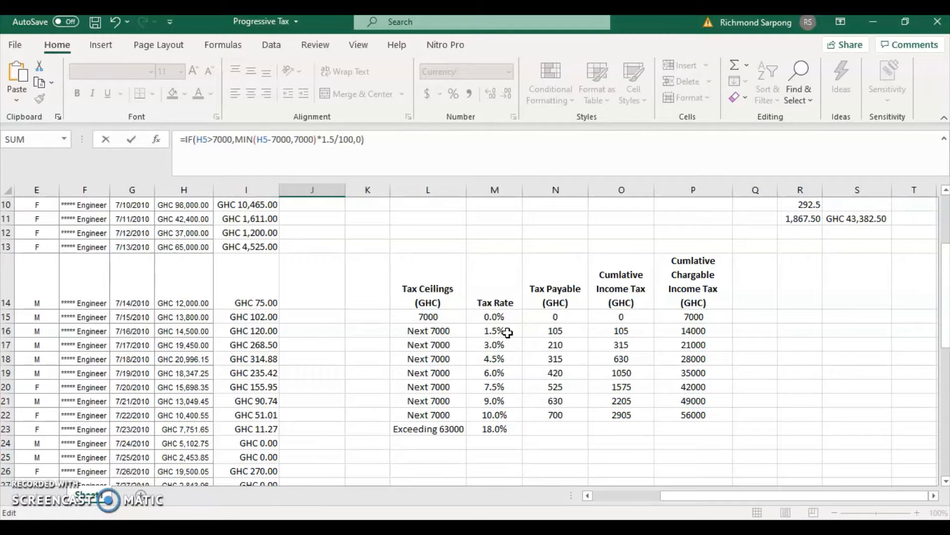
pyautogui.write('+IF')
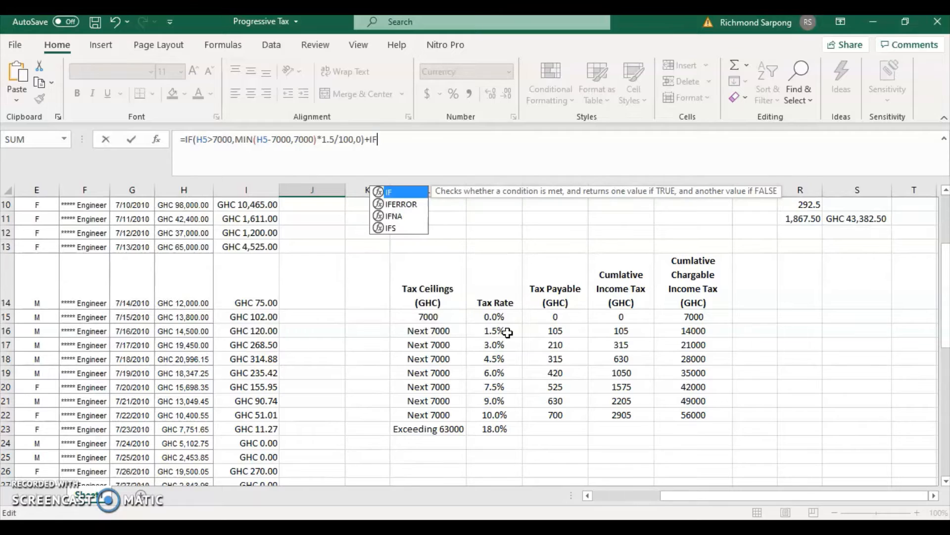
pyautogui.write('(')
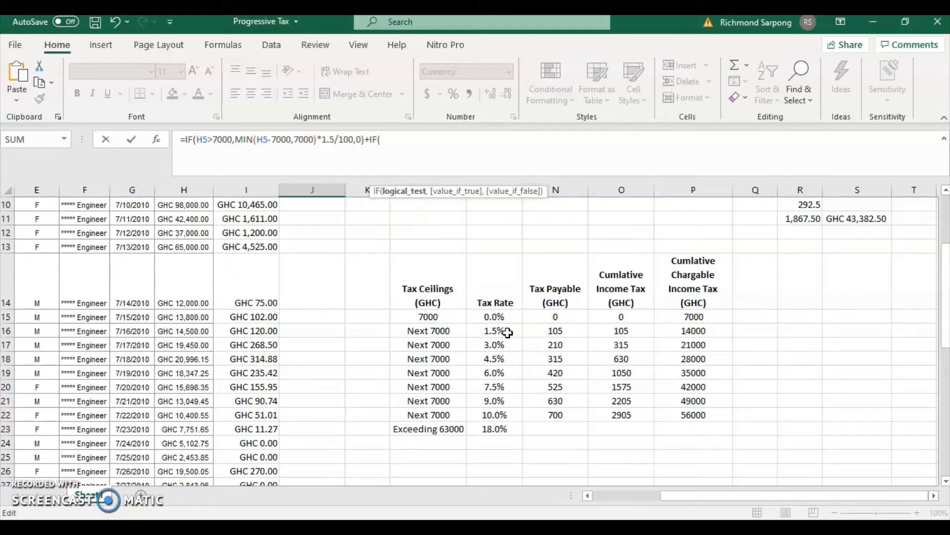
pyautogui.write('H')
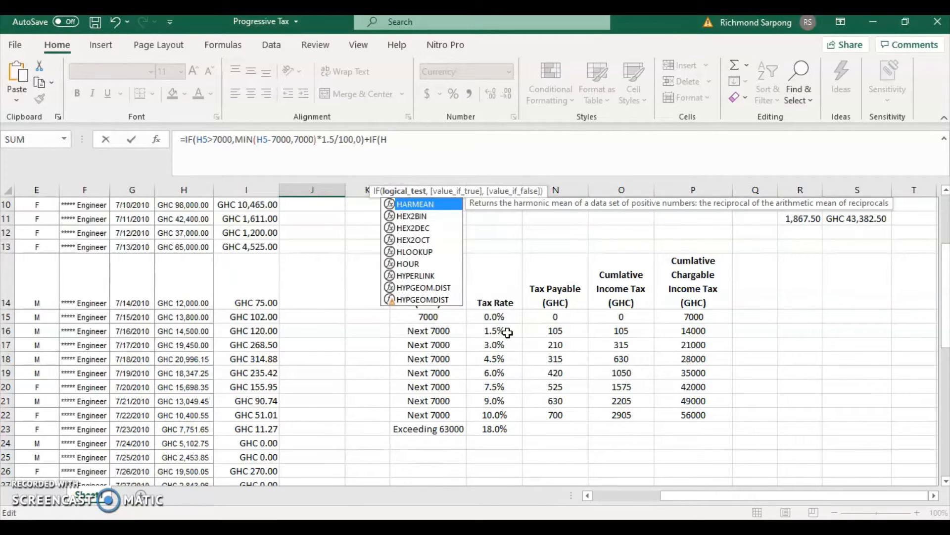
pyautogui.write('5>')
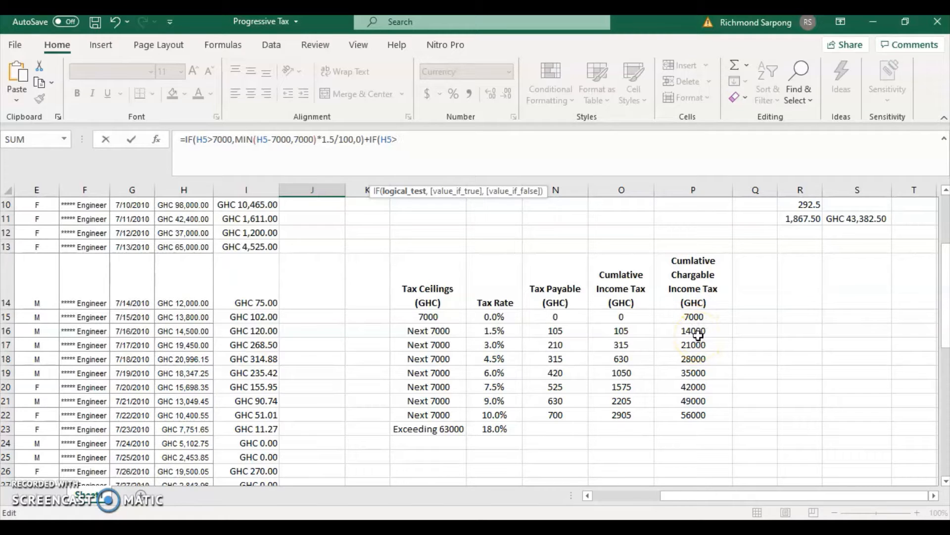
pyautogui.write('14000')
pyautogui.write(')')
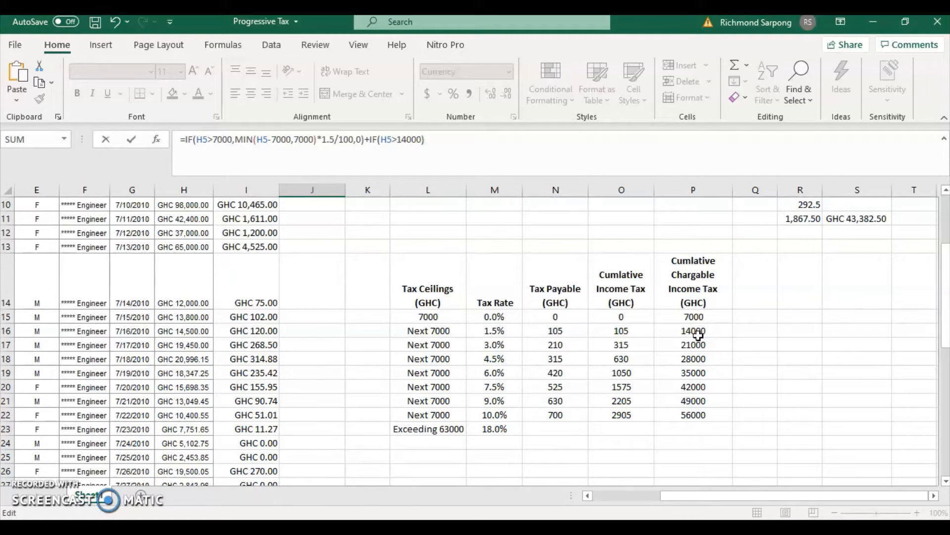
pyautogui.press('BackSpace')
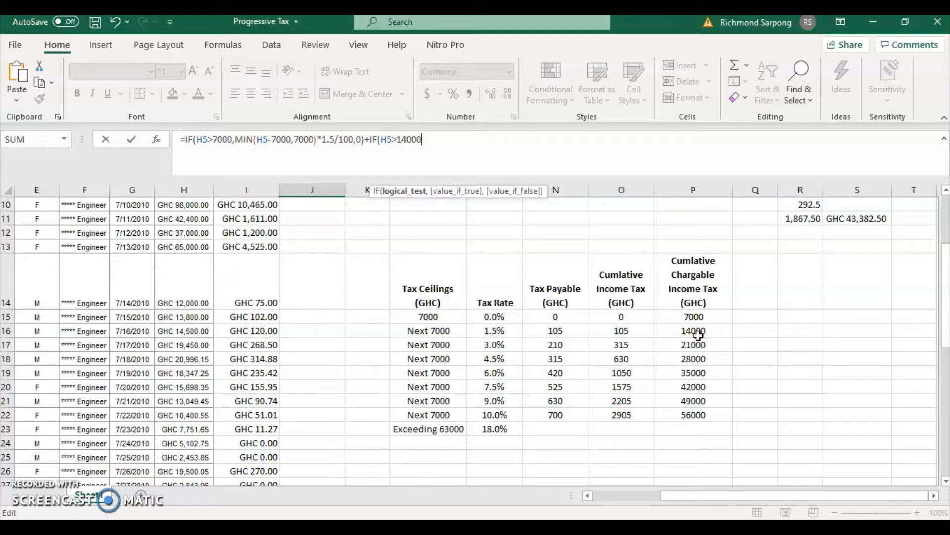
pyautogui.write(',')
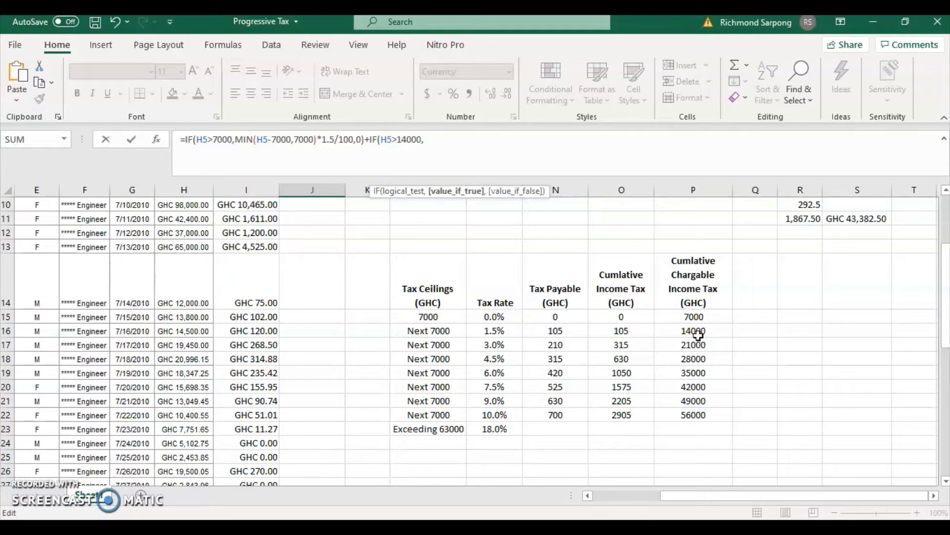
# Complete the second IF with MIN(H5-14000,7000)*3/100 as the value-if-true and 0 as the value-if-false.
pyautogui.write('MIN')
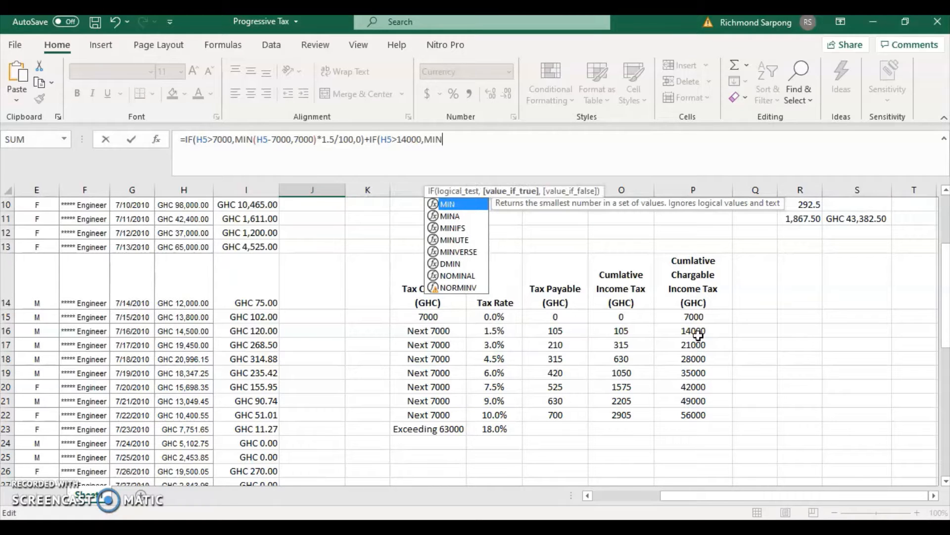
pyautogui.write('(')
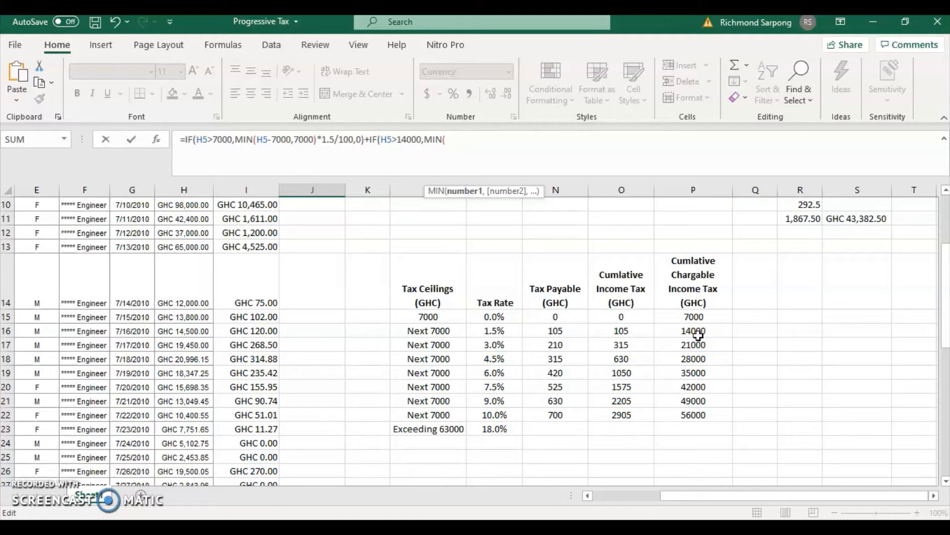
pyautogui.write('H5-14000')
pyautogui.write(',700')
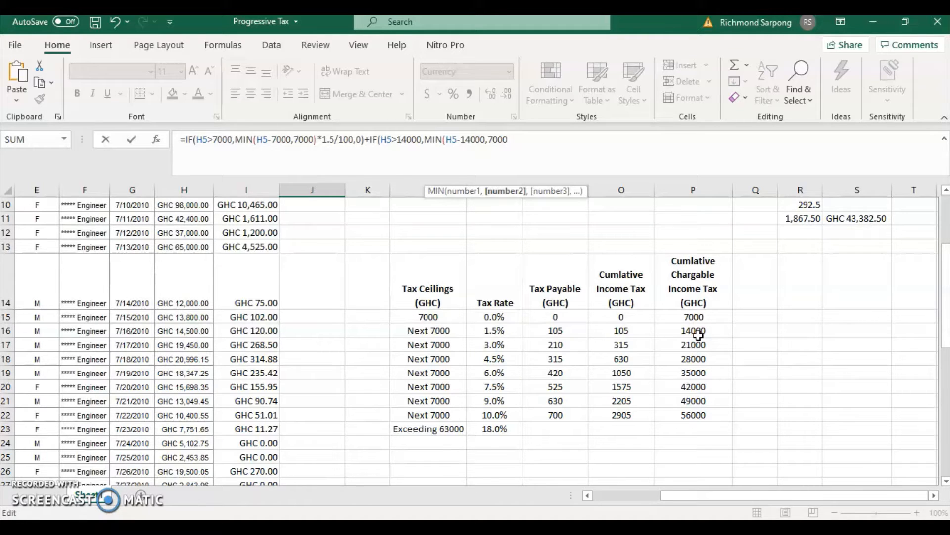
pyautogui.write('0)*')
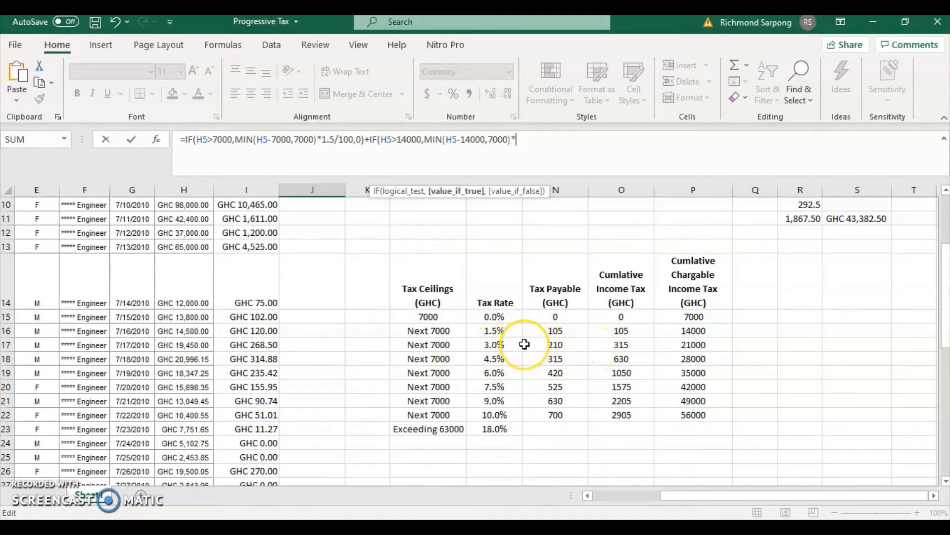
pyautogui.write('3')
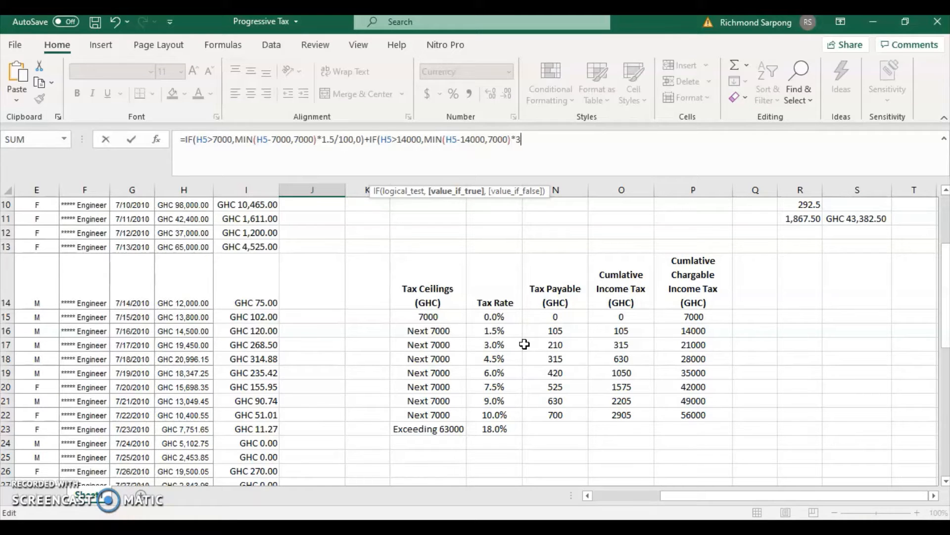
pyautogui.write('/100')
pyautogui.write(',0')
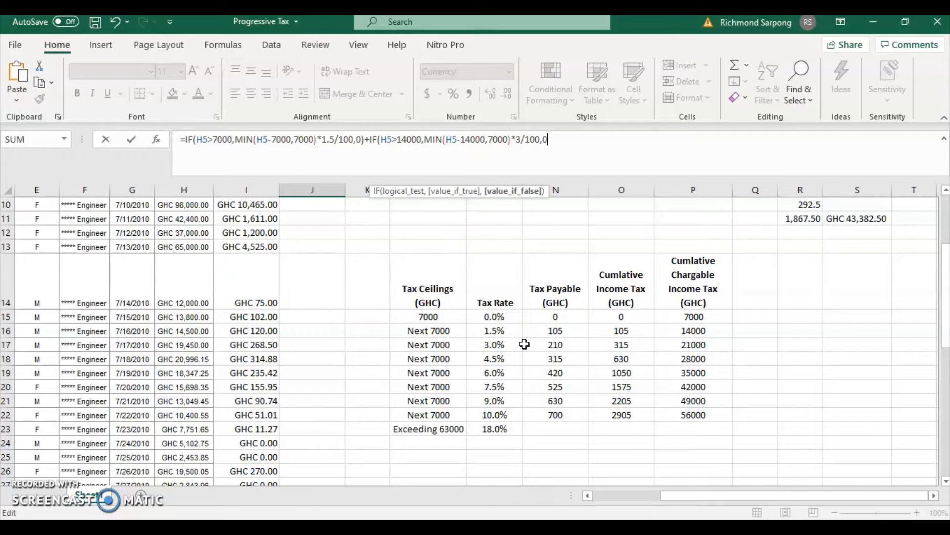
pyautogui.write(')')
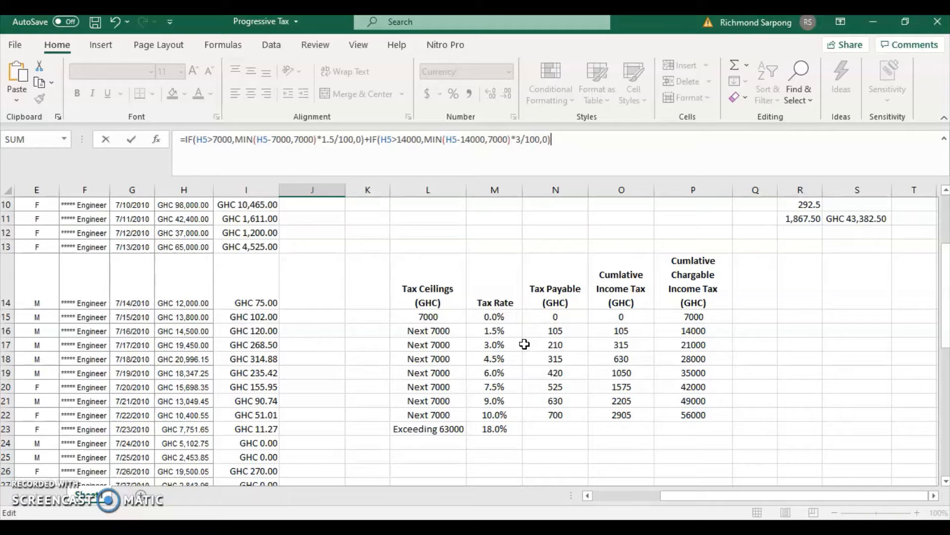
# Append the third bracket term +IF(H5>21000,MIN(H5-21000,7000)*4.5/100,0) to the J5 formula.
pyautogui.write('+IF(')
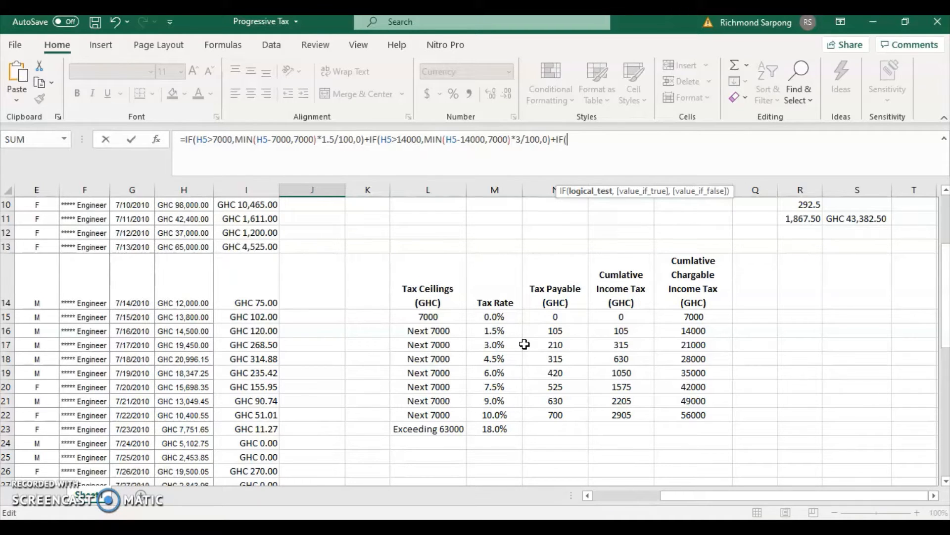
pyautogui.click(652, 318)
pyautogui.write('H5>')
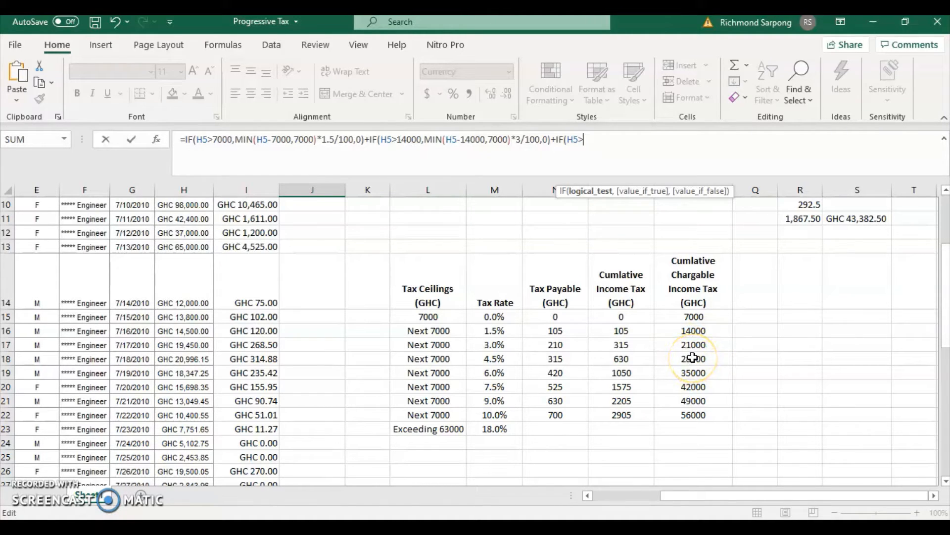
pyautogui.write('21000')
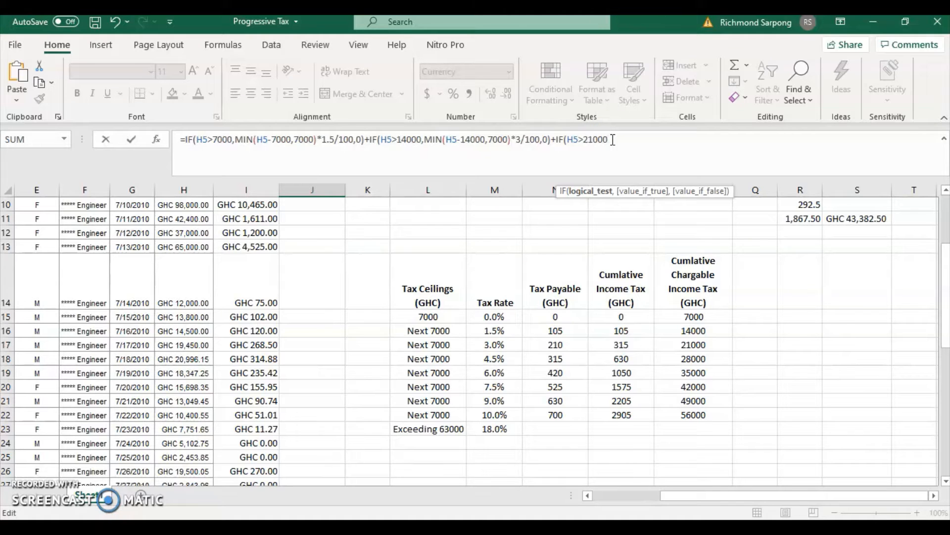
pyautogui.write(',MIN')
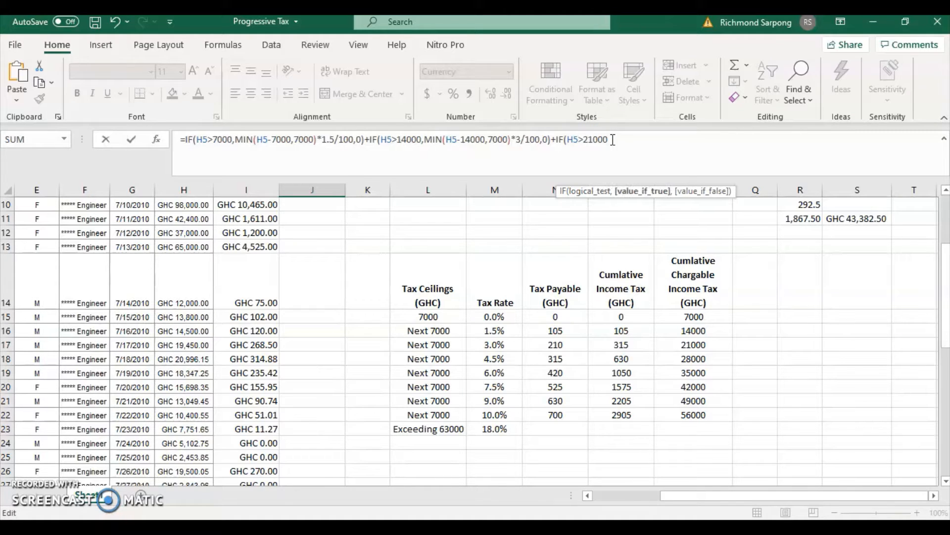
pyautogui.write('(H')
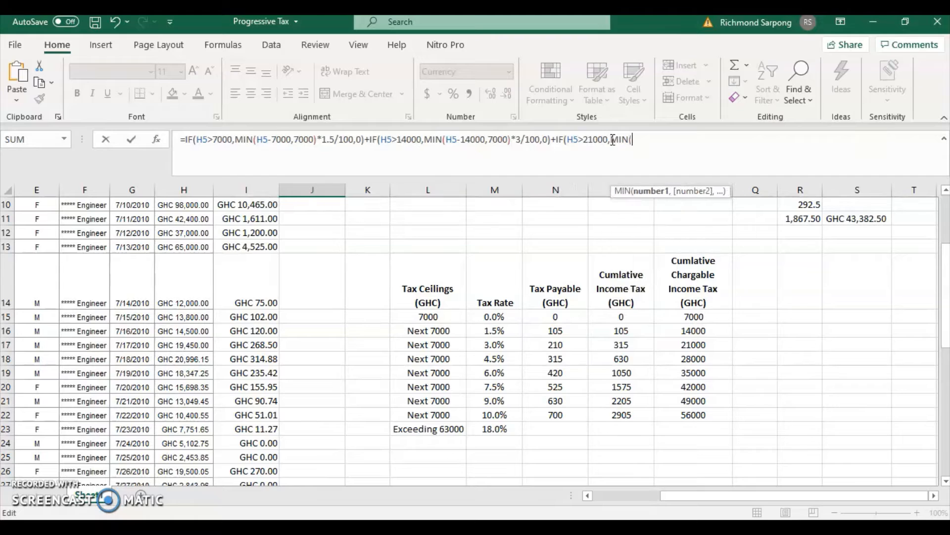
pyautogui.write('5-21000,7000')
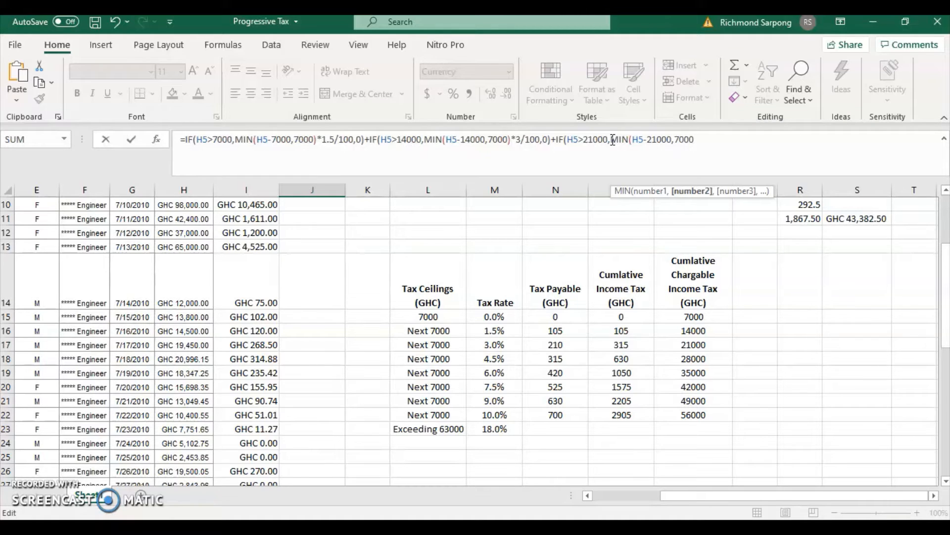
pyautogui.write(')')
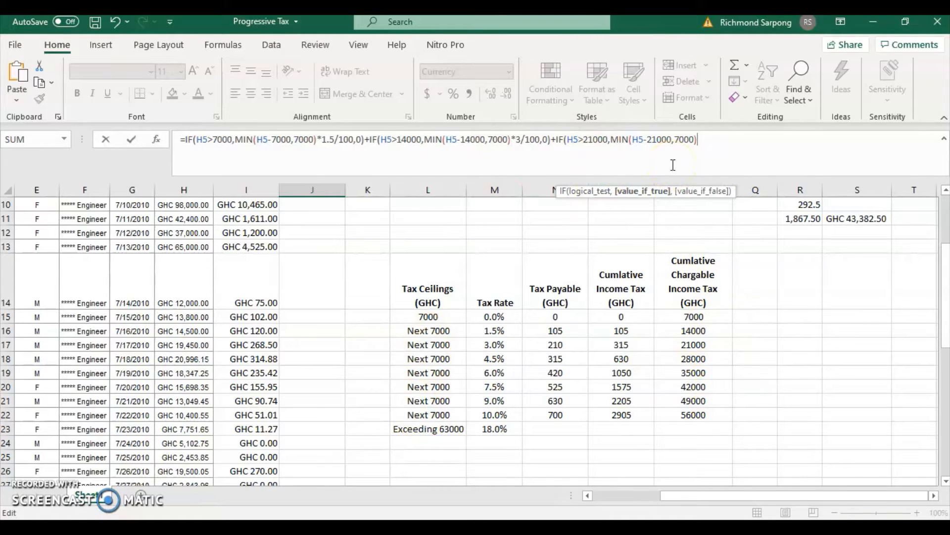
pyautogui.write('*')
pyautogui.write('4.5/100,0')
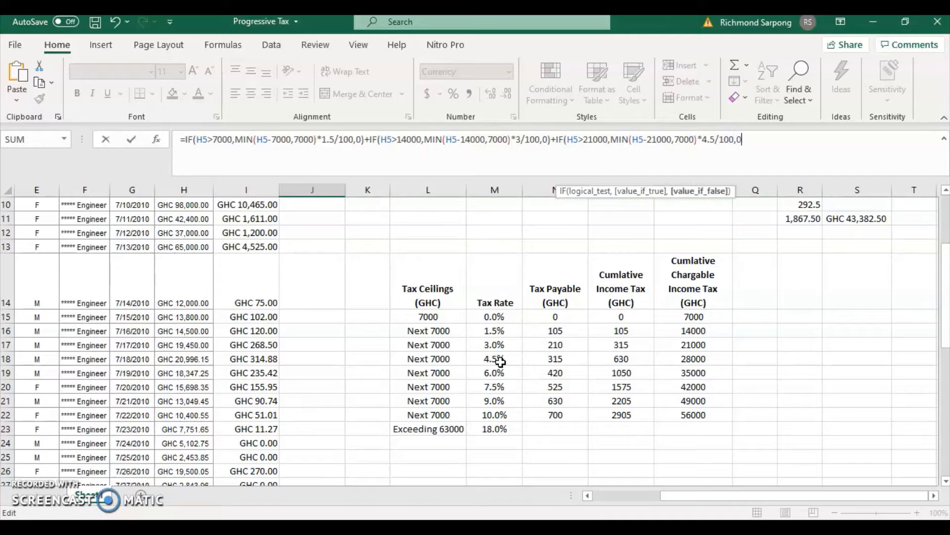
pyautogui.write(')')
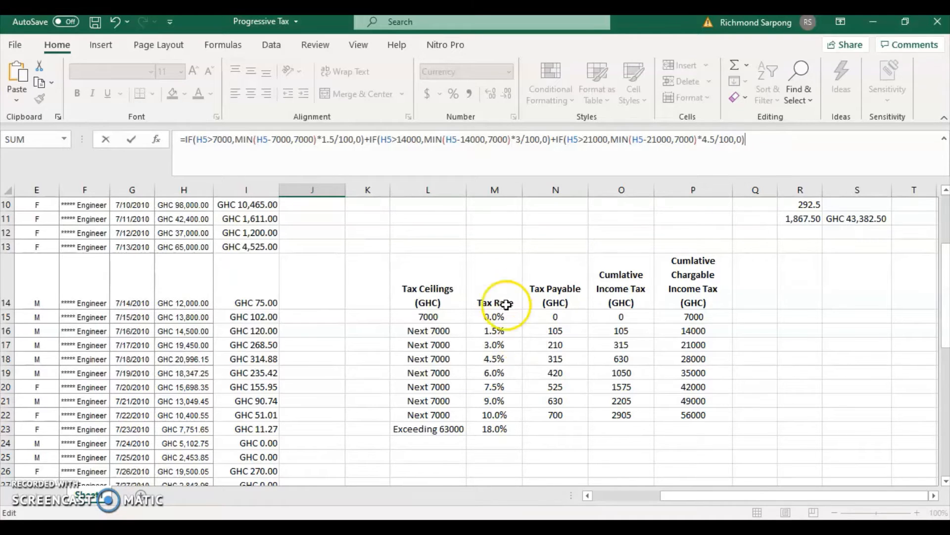
# Append the fourth bracket term +IF(H5>28000,MIN(H5-28000,7000)*6%,0) to the formula, followed by a plus sign.
pyautogui.write('+')
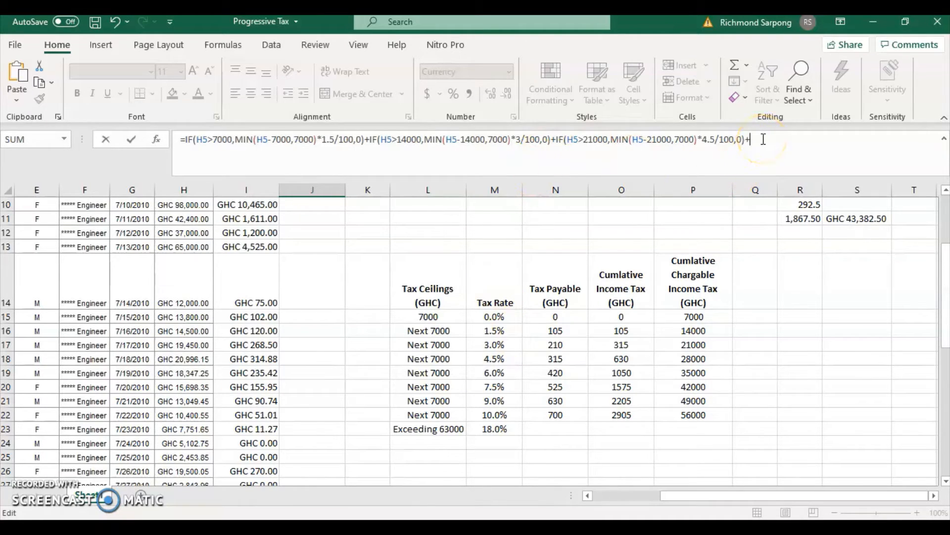
pyautogui.write('IF')
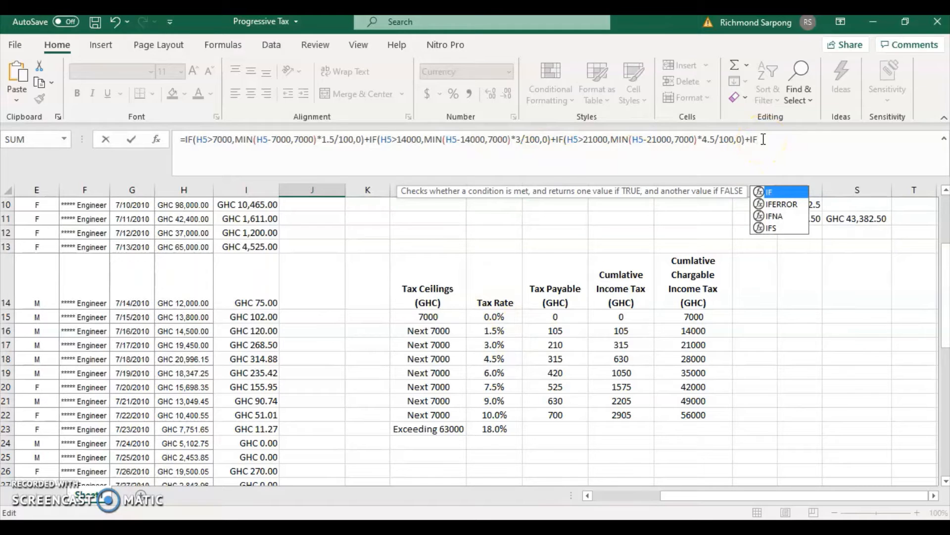
pyautogui.write('(H')
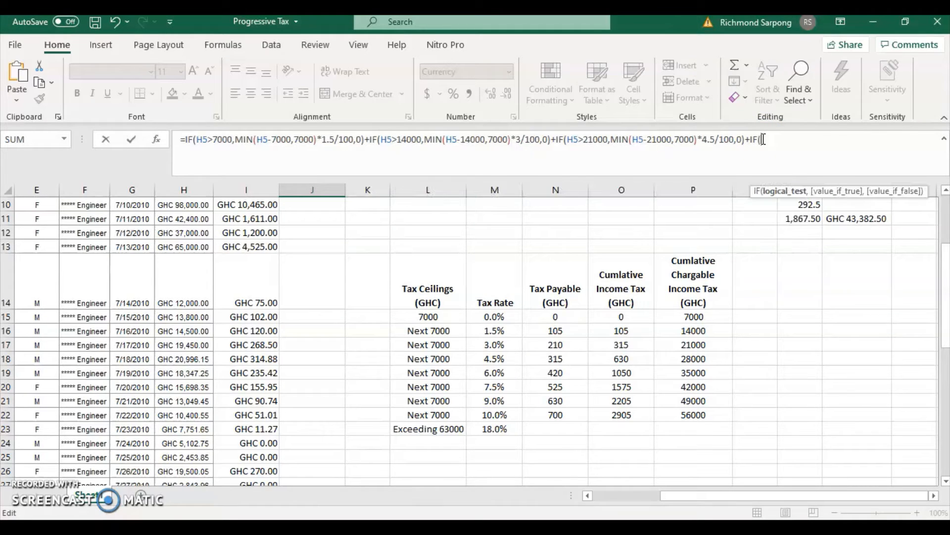
pyautogui.write('5>28000,')
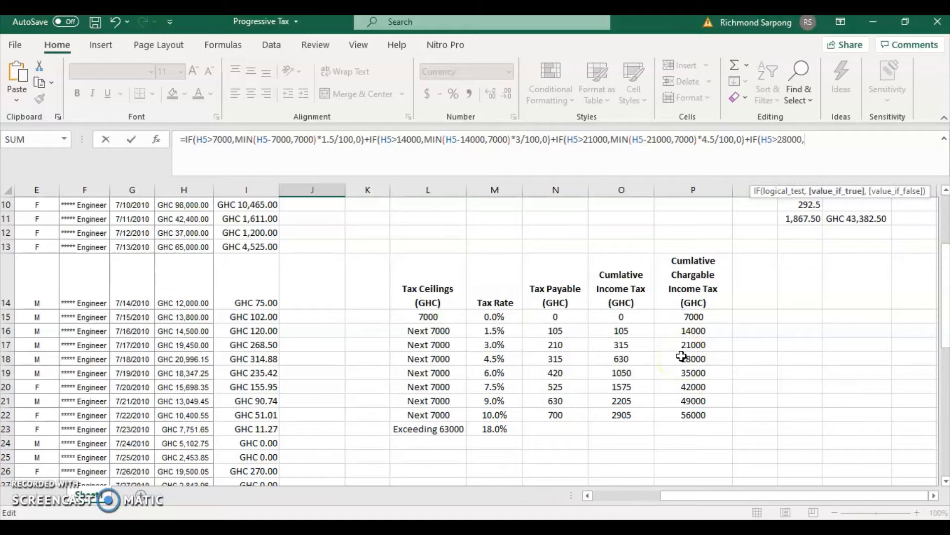
pyautogui.write('MIN')
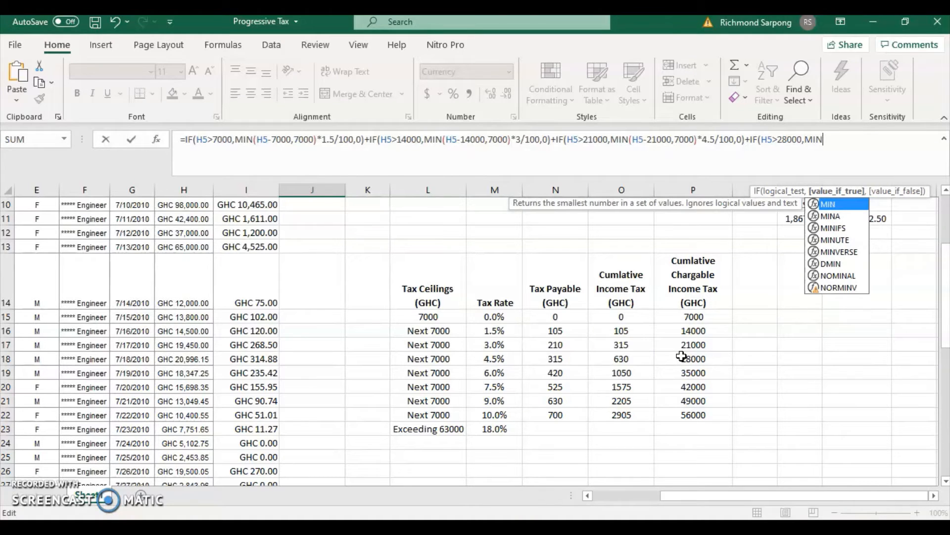
pyautogui.write('(')
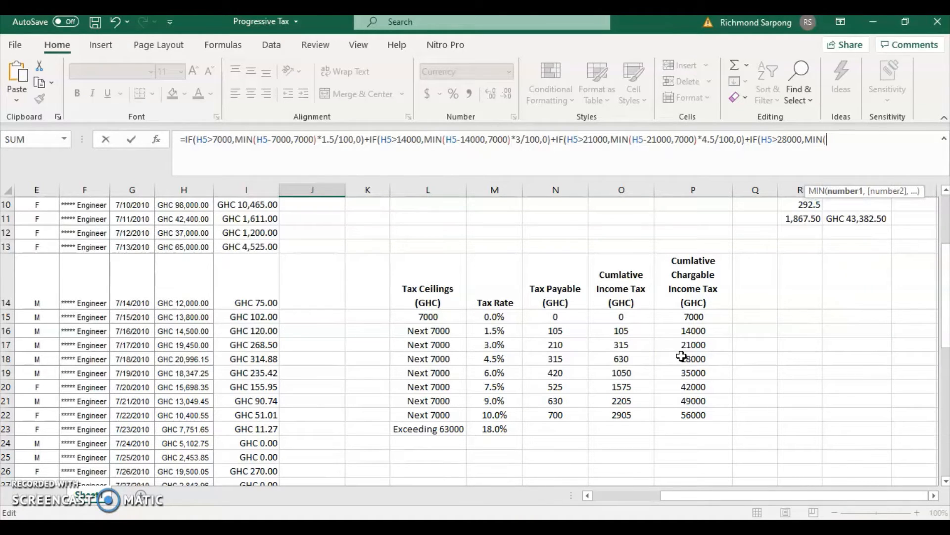
pyautogui.write('H5-28000,')
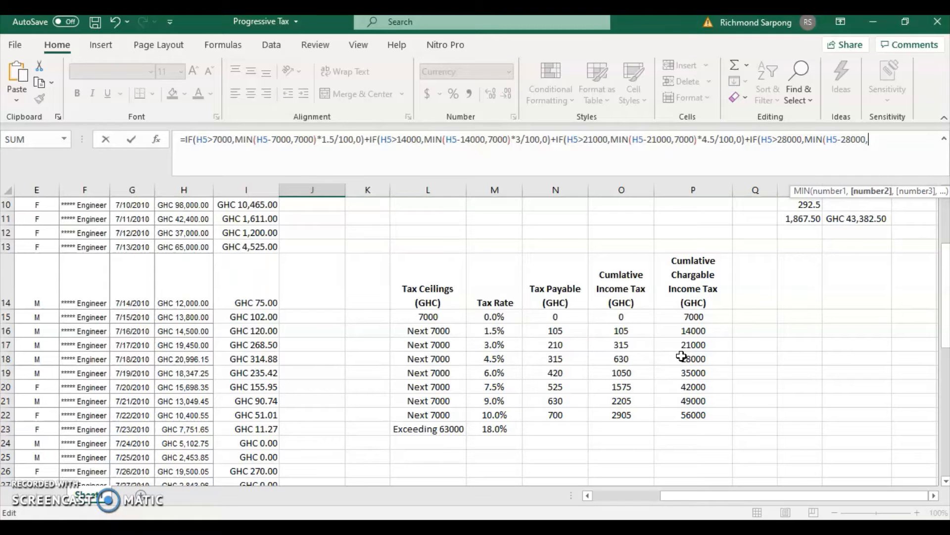
pyautogui.write('7000)*')
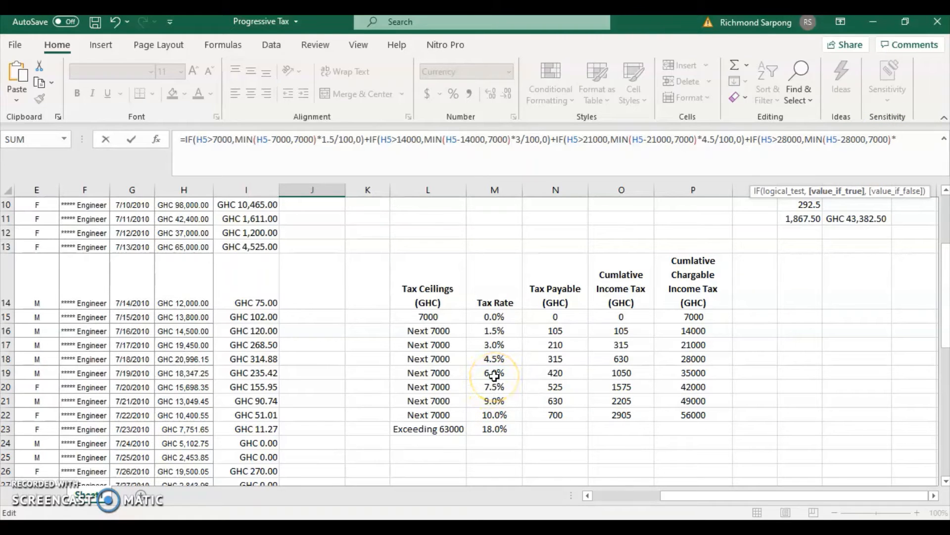
pyautogui.write('6%')
pyautogui.write(',')
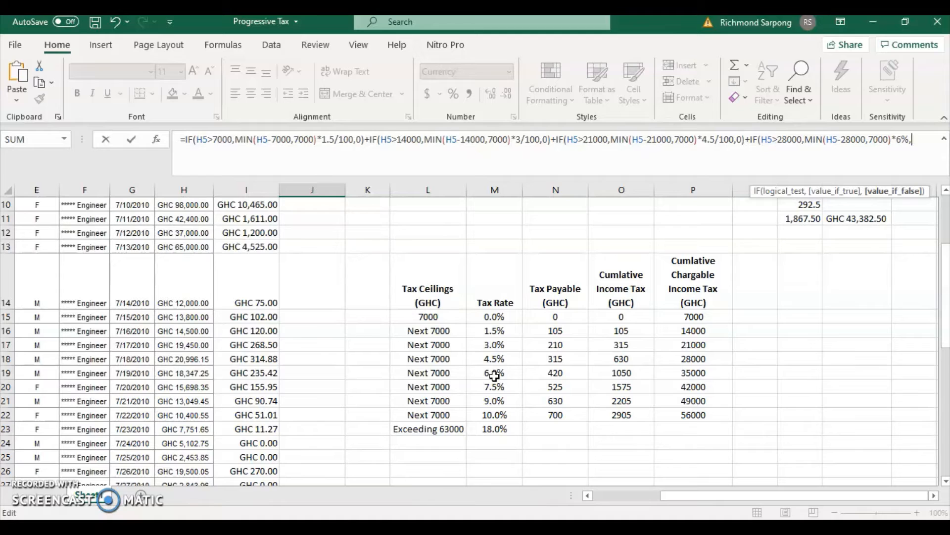
pyautogui.write('0)+')
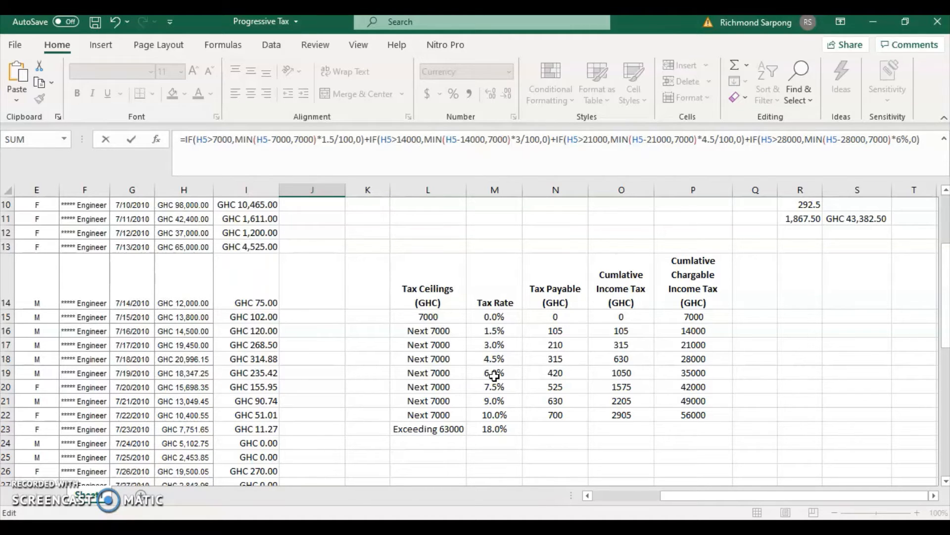
# Start the fifth bracket term in the J5 formula with IF(H5>35,000, after the plus sign.
pyautogui.write('IF')
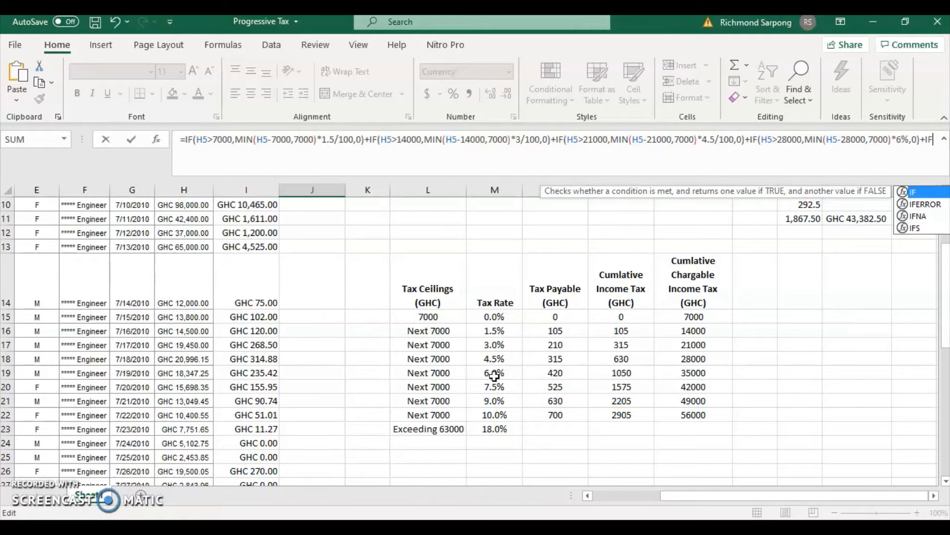
pyautogui.write('(')
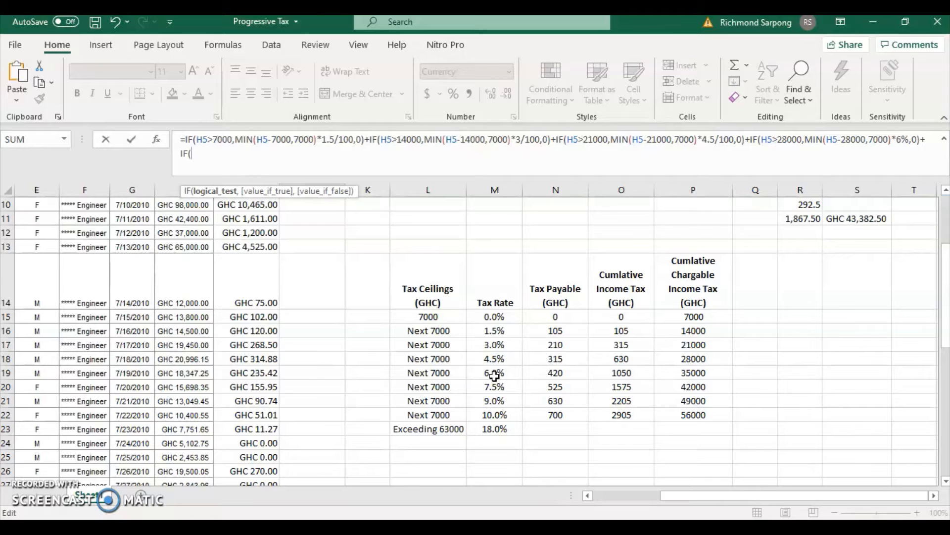
pyautogui.write('H5>')
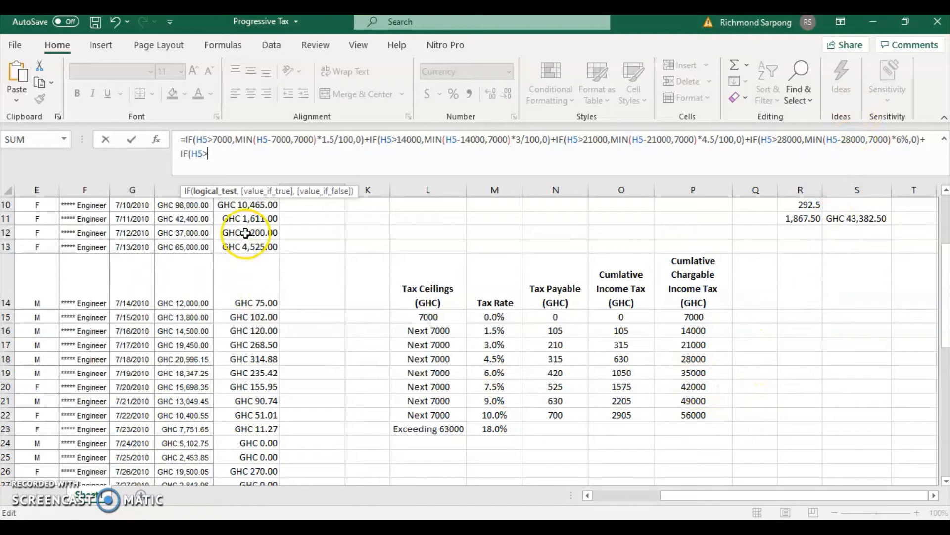
pyautogui.write('35')
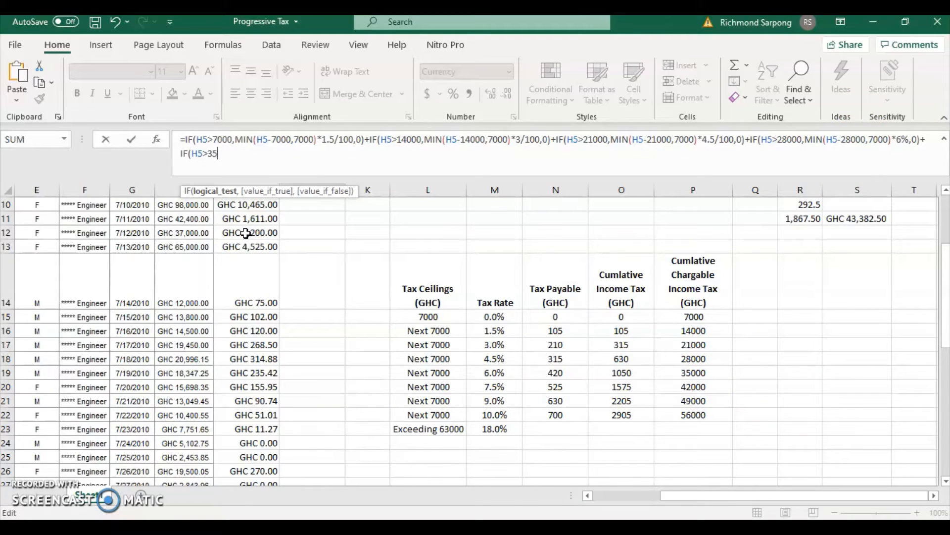
pyautogui.write(',000')
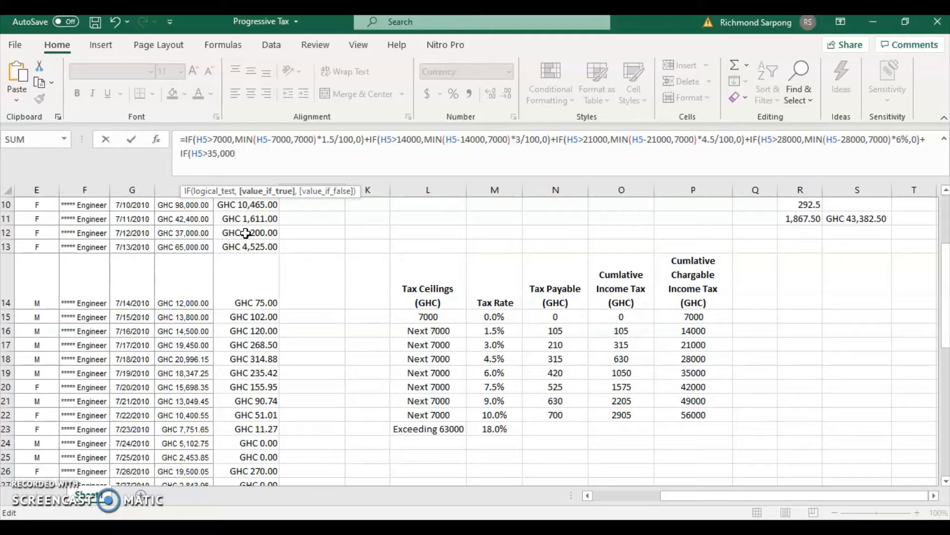
pyautogui.write(',')
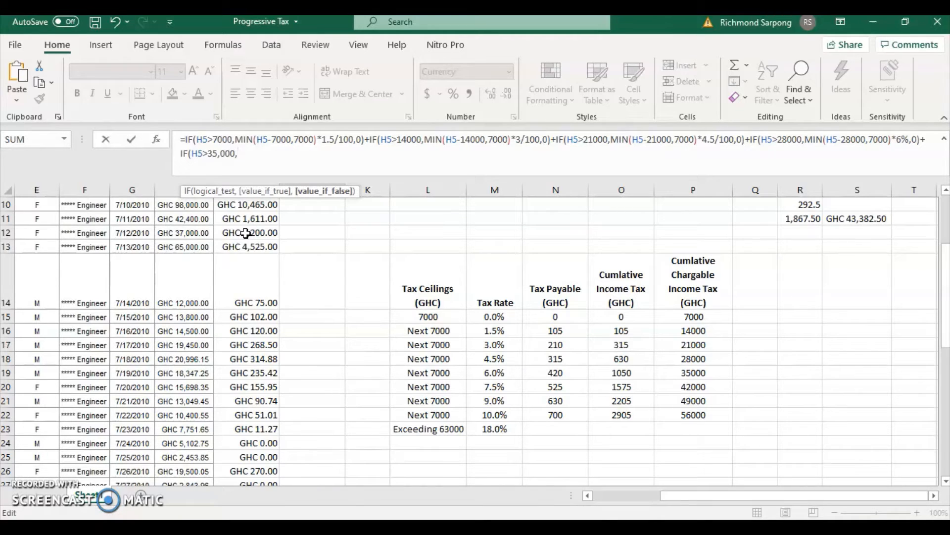
# Complete the fifth bracket term with MIN(H5-35000,7000)*7.5% followed by 0 and the closing parenthesis.
pyautogui.write('MI')
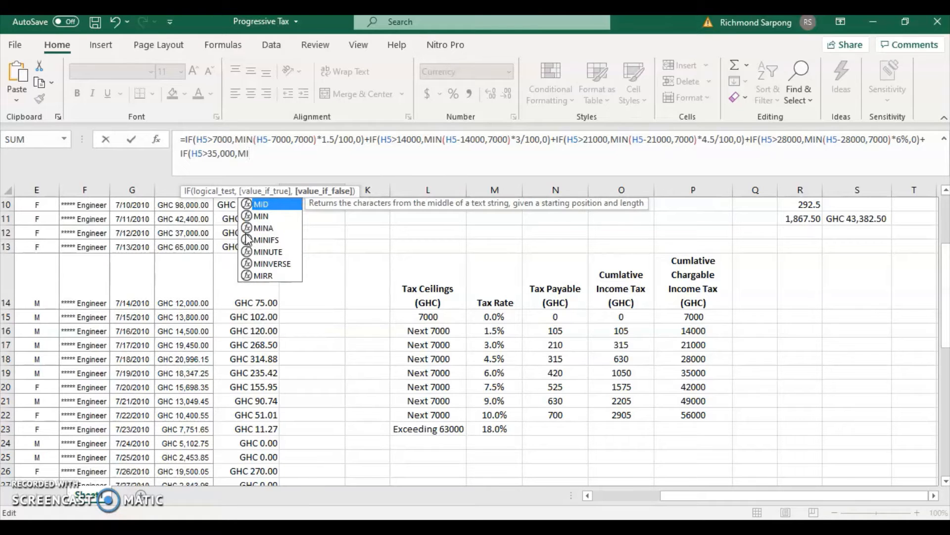
pyautogui.write('N')
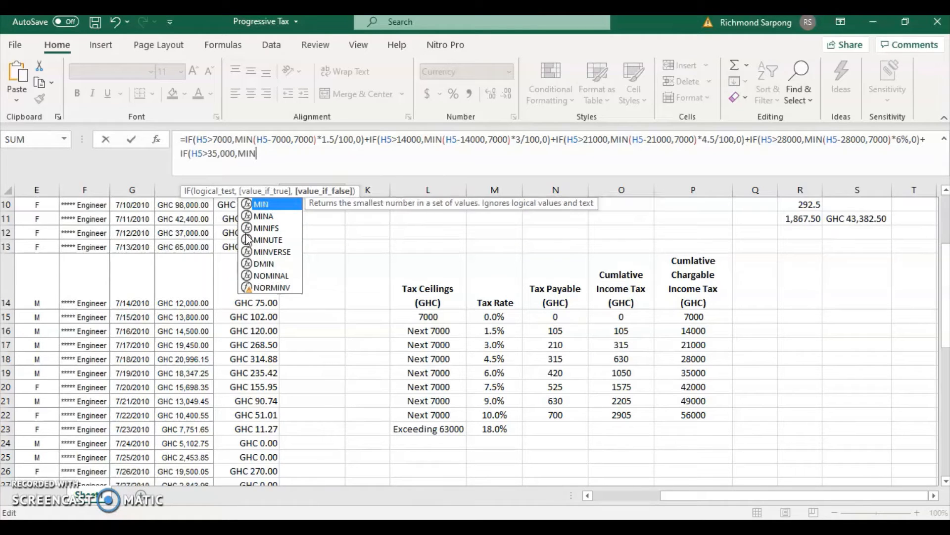
pyautogui.write('(')
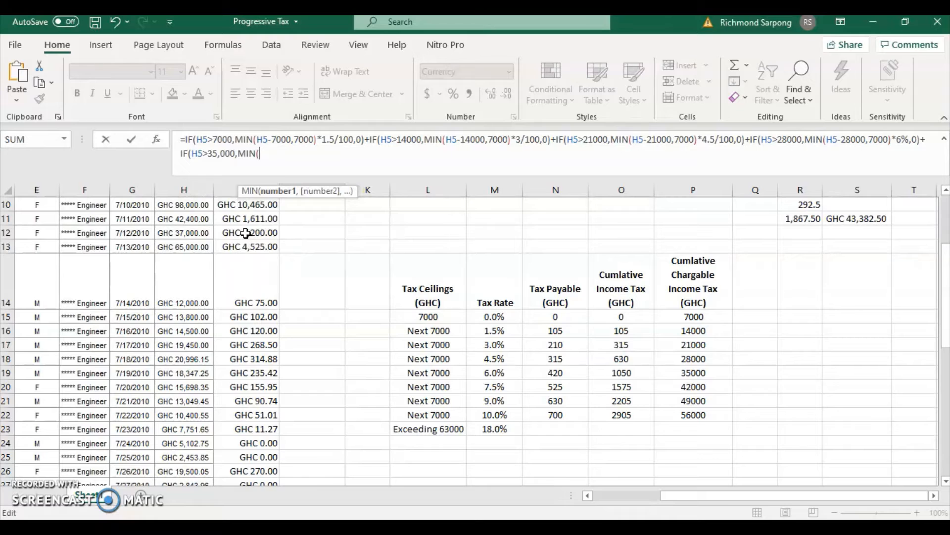
pyautogui.write('H')
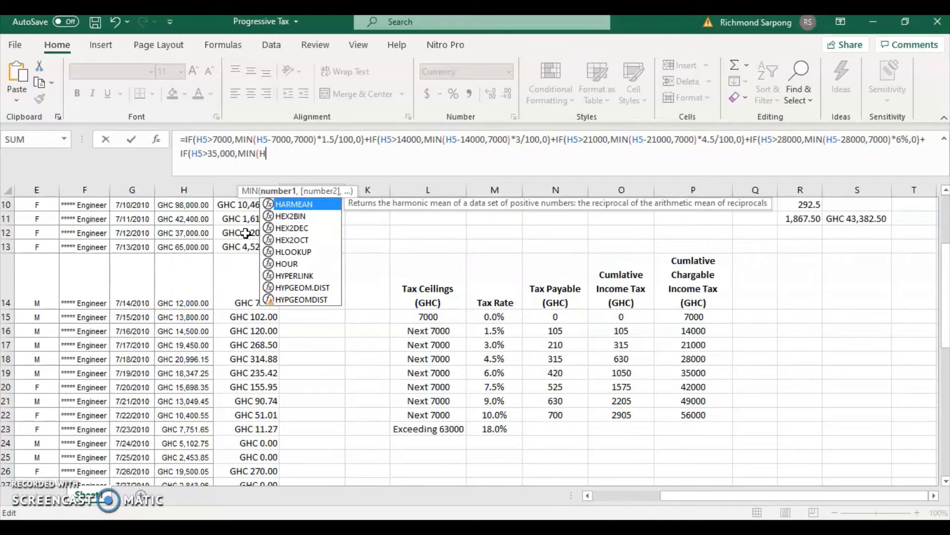
pyautogui.write('5- ')
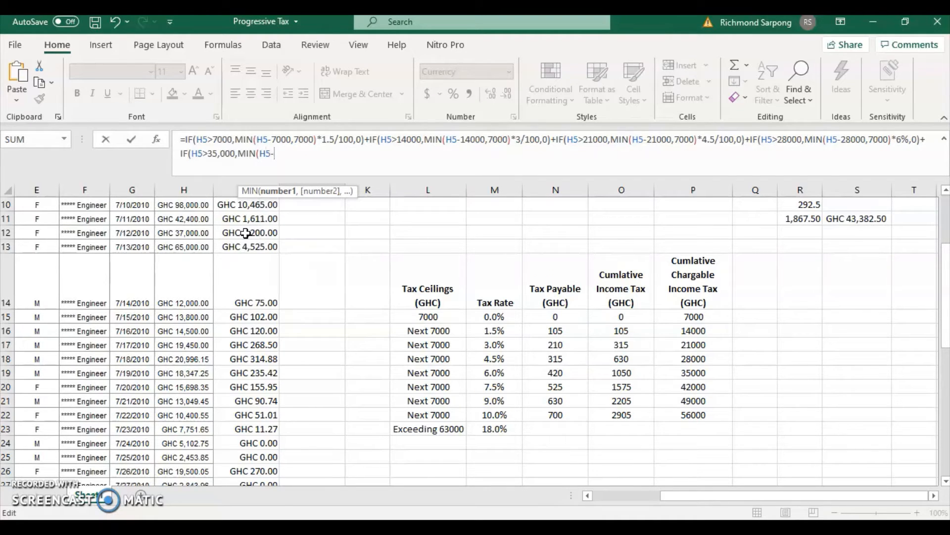
pyautogui.write('35000,7000')
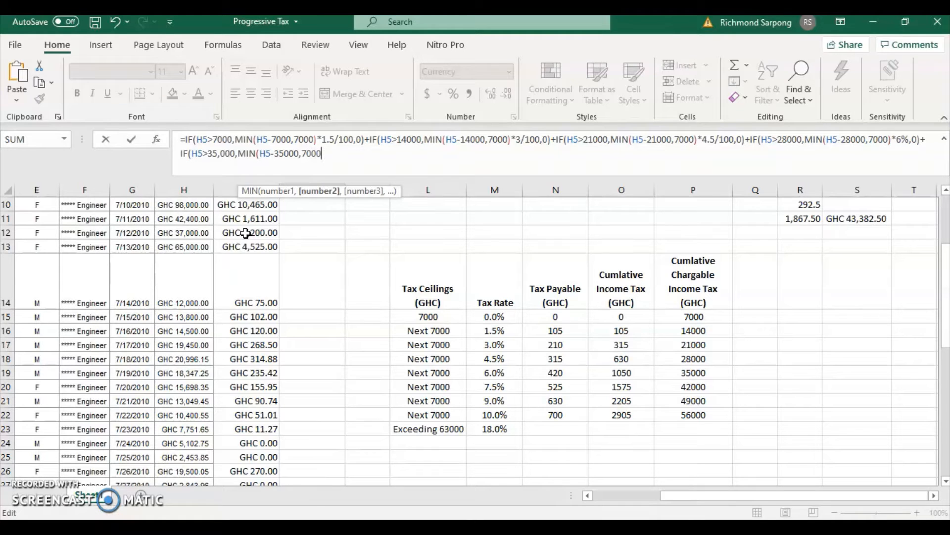
pyautogui.write(')*')
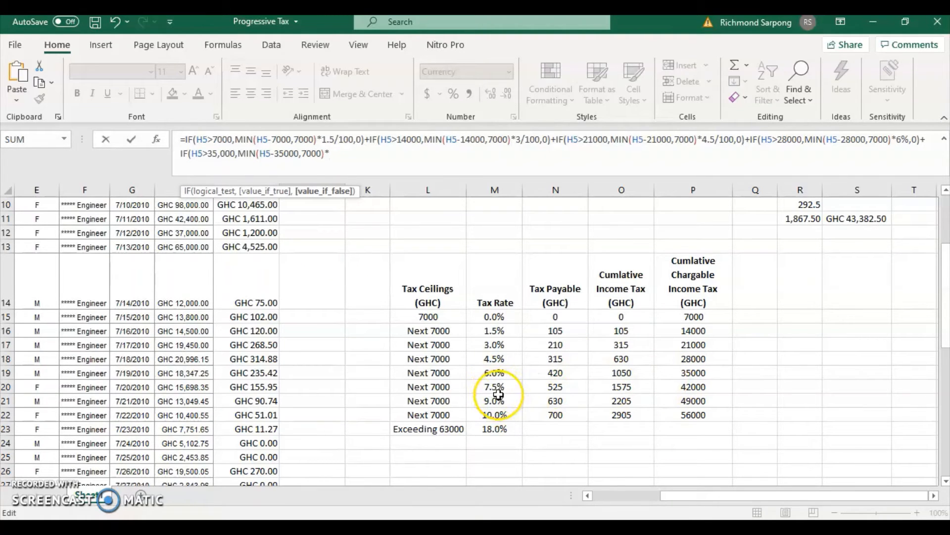
pyautogui.write('70')
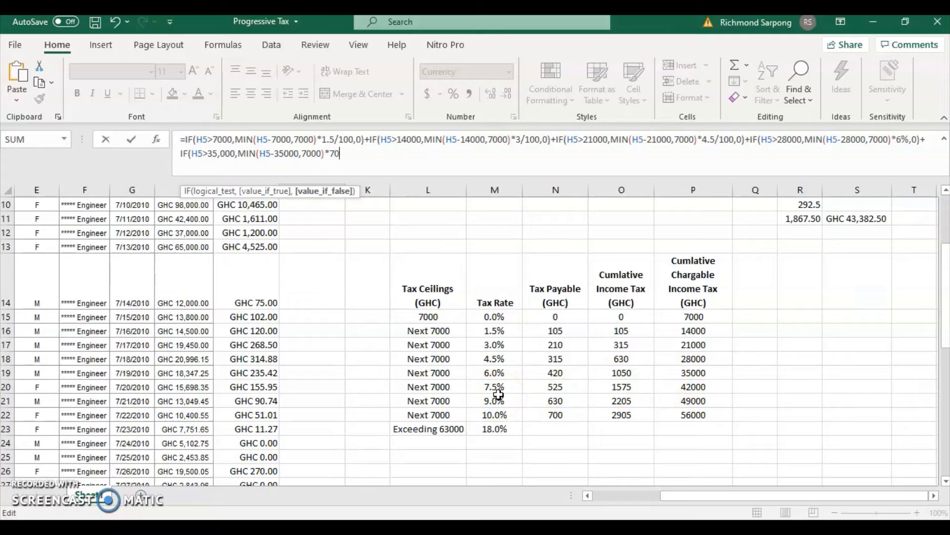
pyautogui.write('.')
pyautogui.press('BackSpace')
pyautogui.press('BackSpace')
pyautogui.write('.5%,0)')
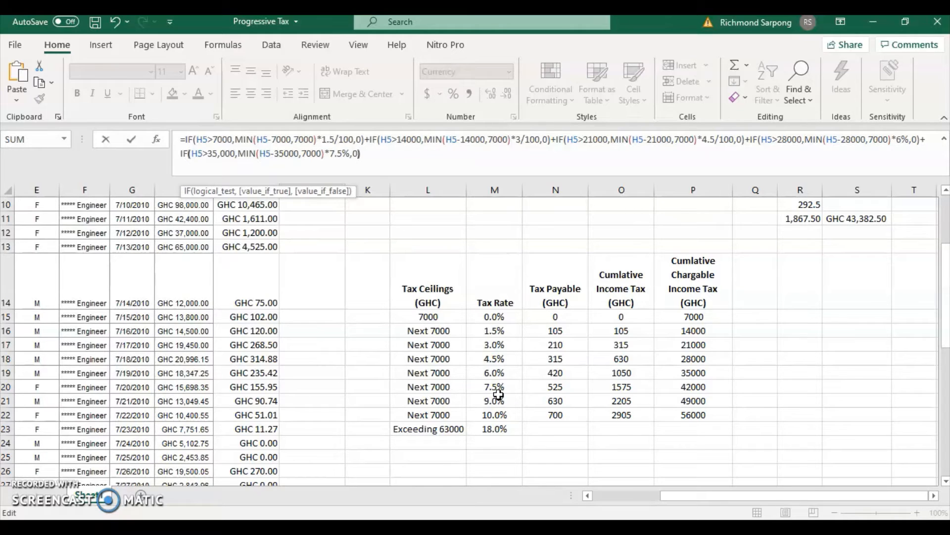
# Append the sixth bracket term +IF(H5>42000,MIN(H5-42000,7000)*9%,0) to the J5 formula.
pyautogui.write('+IF')
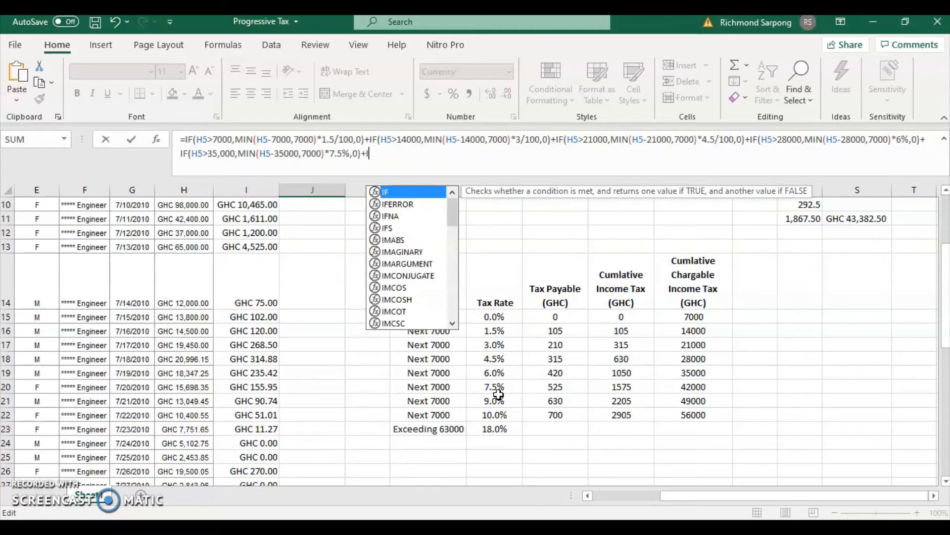
pyautogui.write('(H5')
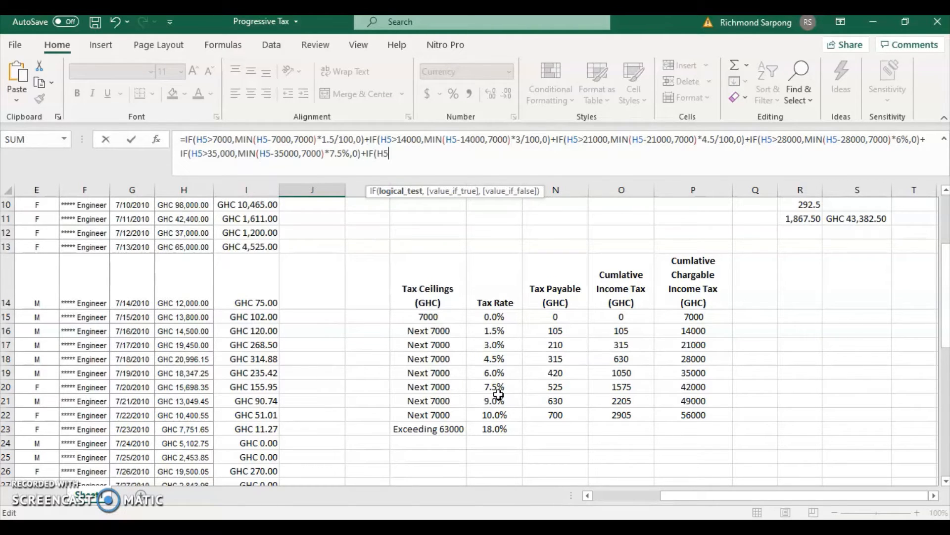
pyautogui.write('>42000')
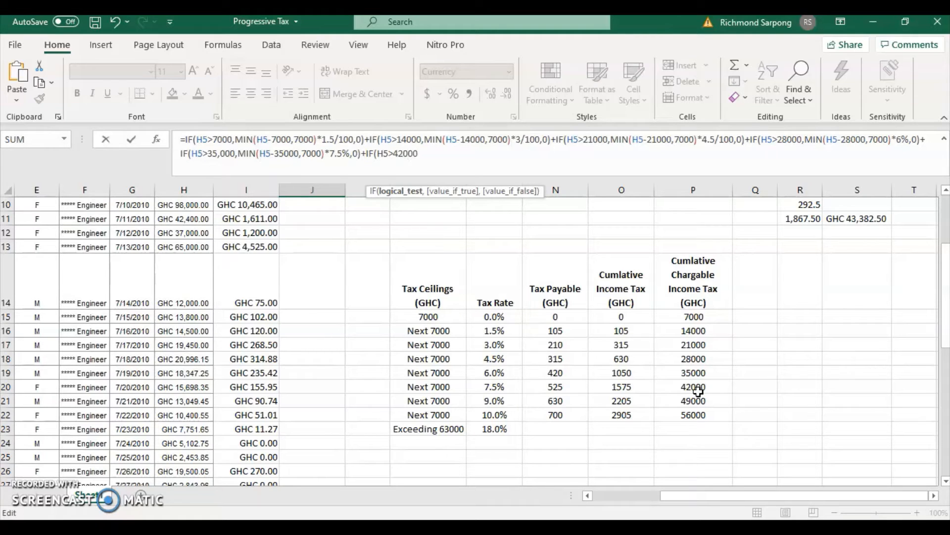
pyautogui.write(',')
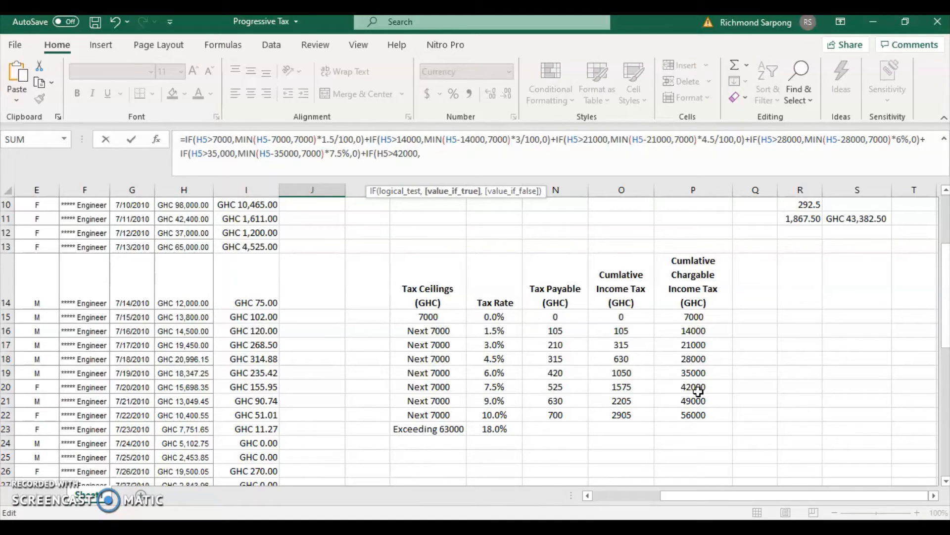
pyautogui.write('MIN')
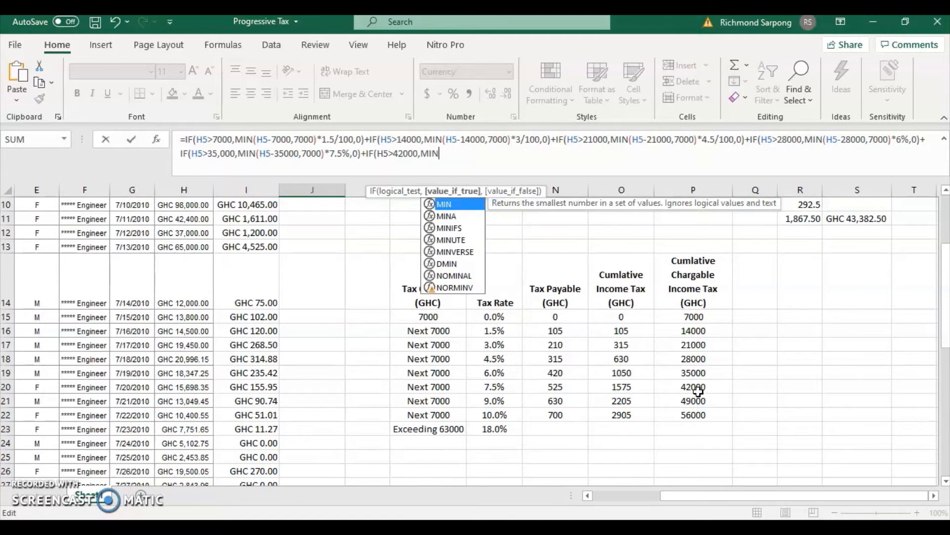
pyautogui.write('(')
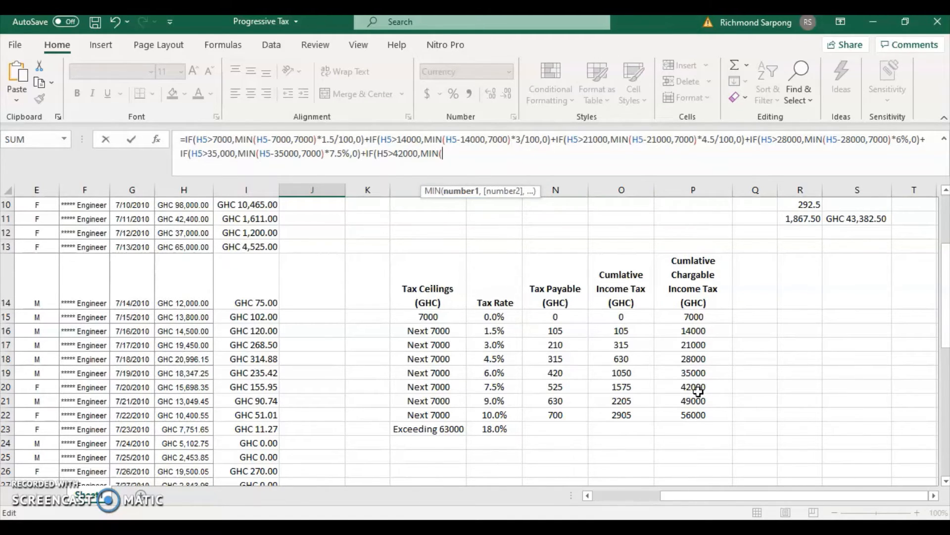
pyautogui.write('H5-42000,7000')
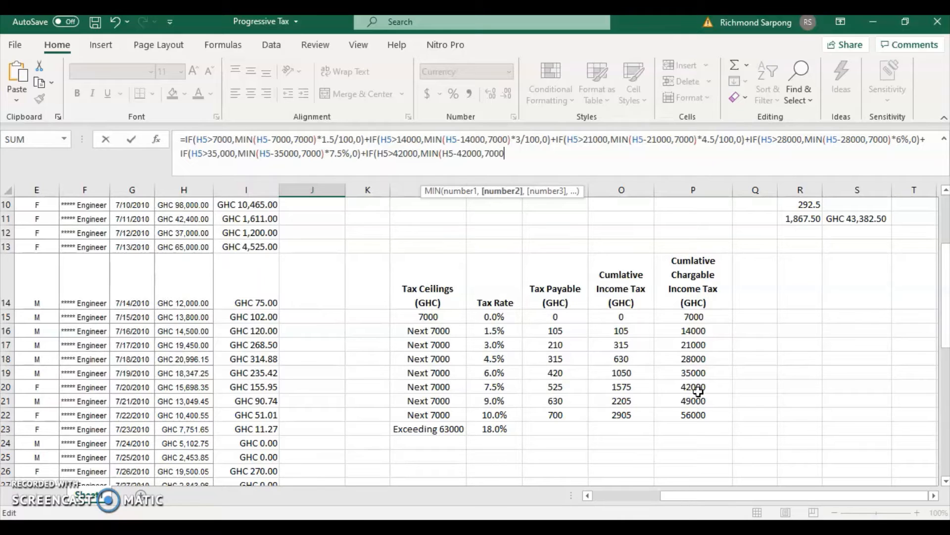
pyautogui.write(')')
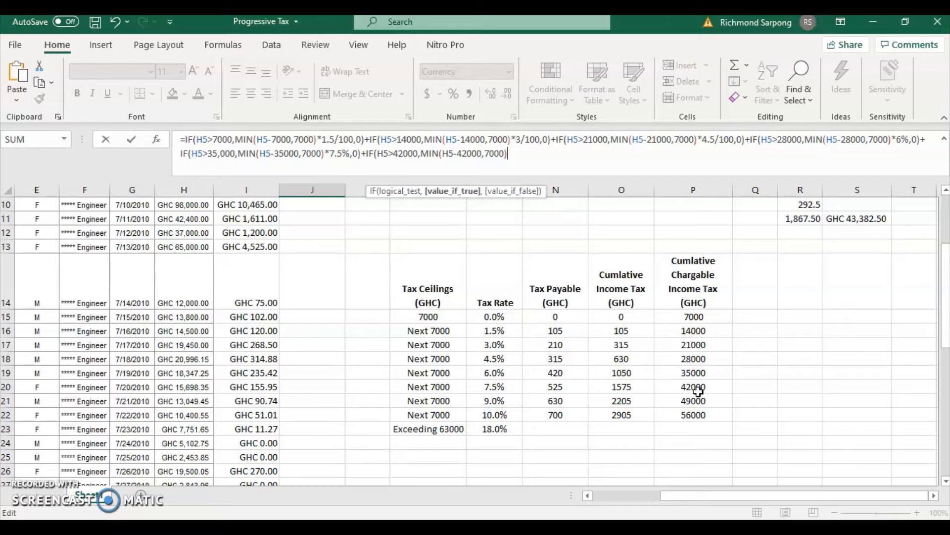
pyautogui.write('*')
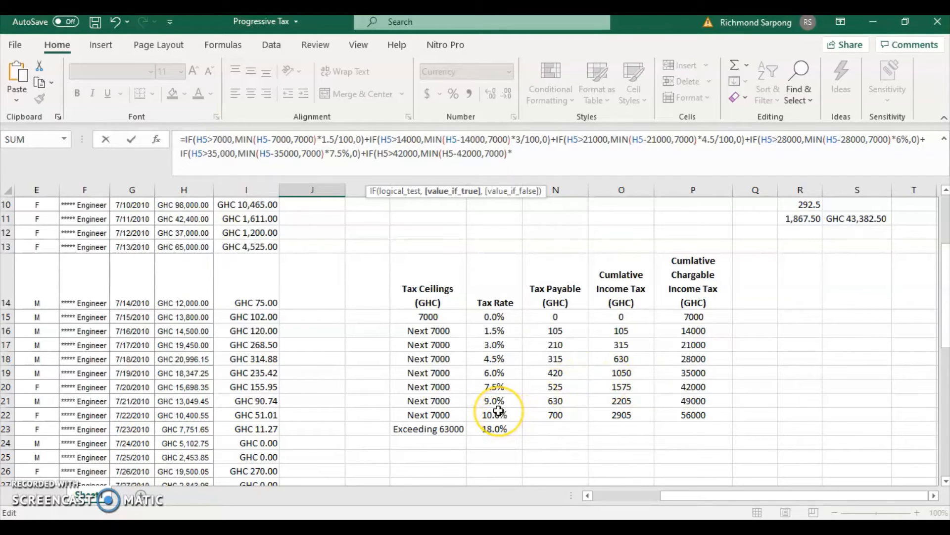
pyautogui.write('9')
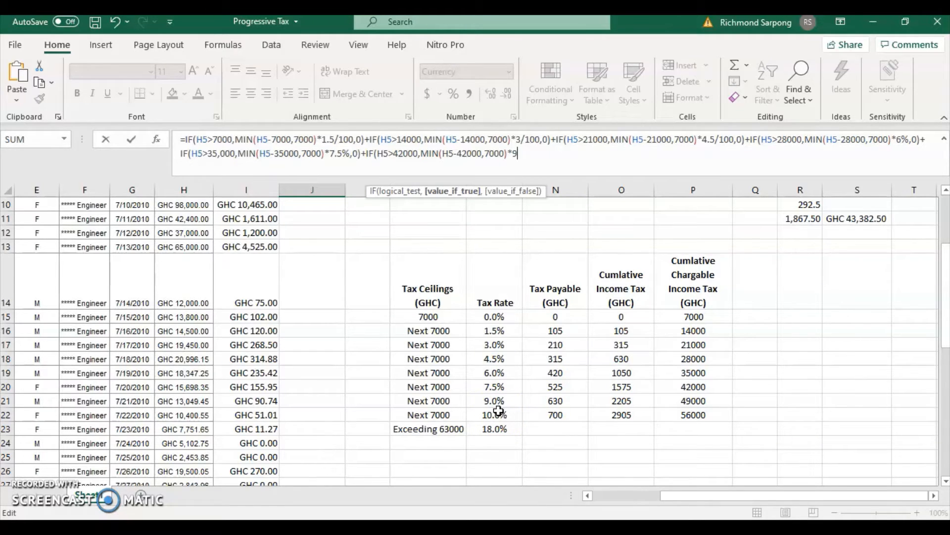
pyautogui.write('%,0')
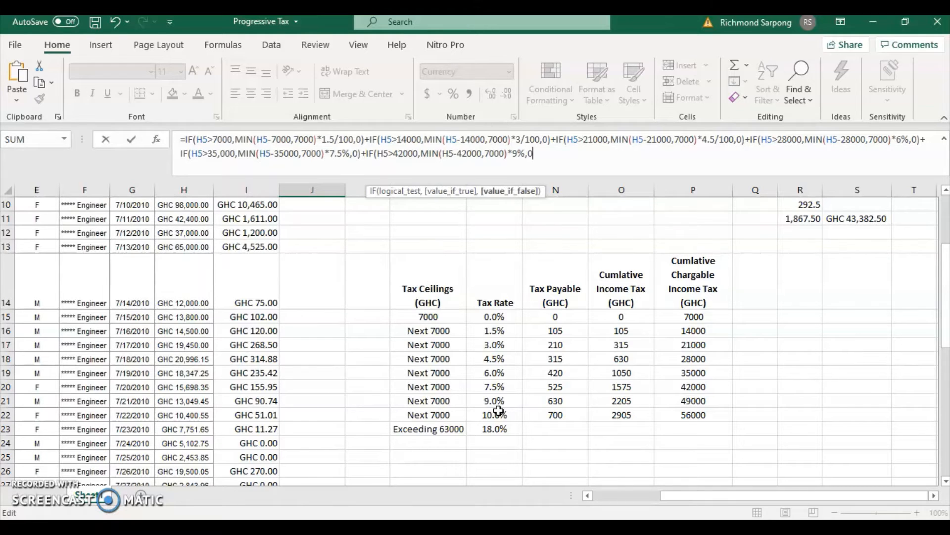
pyautogui.write(')')
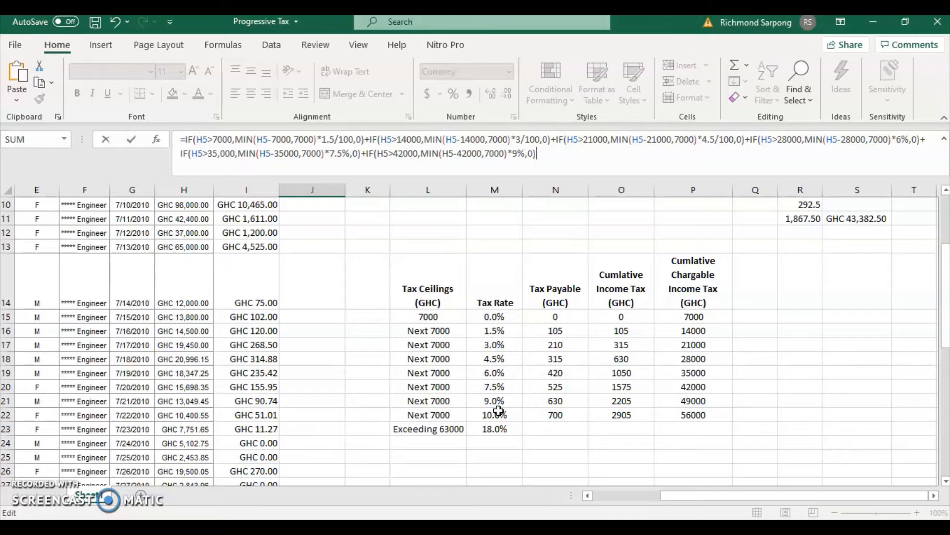
# Append the seventh bracket term IF(H5>49000,MIN(H5-49000,7000)*10%,0) to the J5 formula, followed by a plus sign.
pyautogui.write('IF')
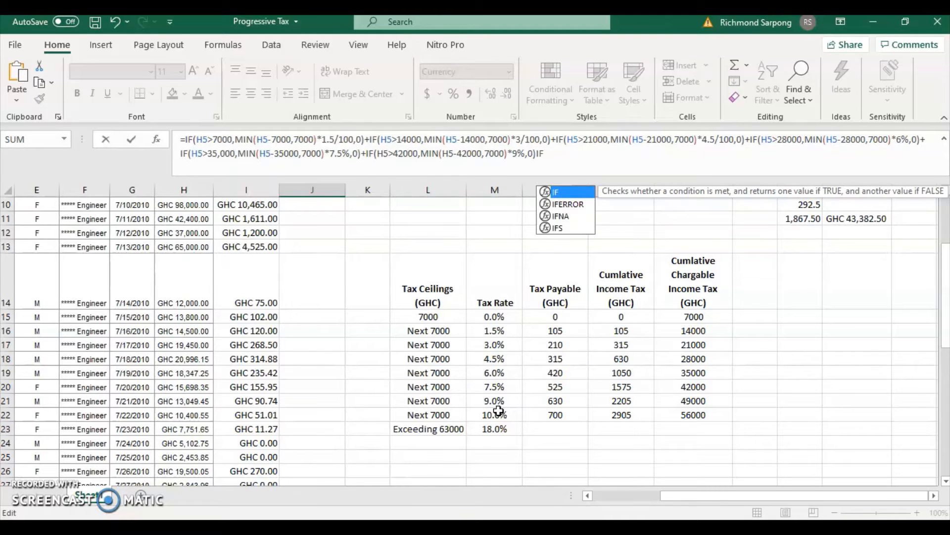
pyautogui.write('(H5')
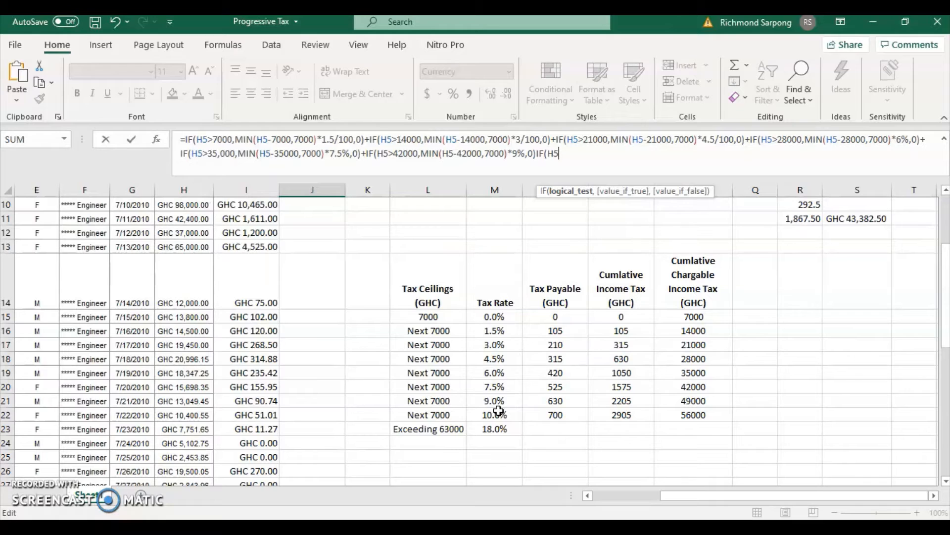
pyautogui.write('>49000,MIN')
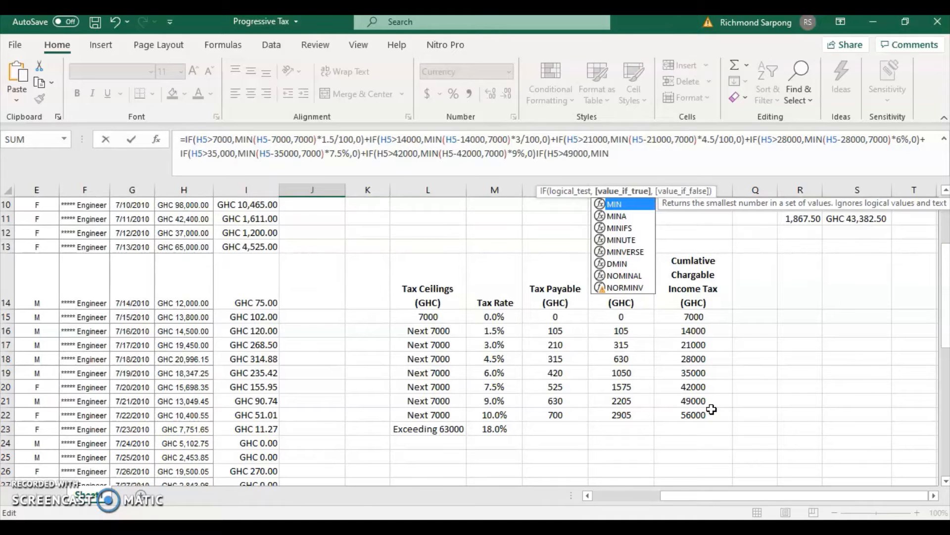
pyautogui.write('(')
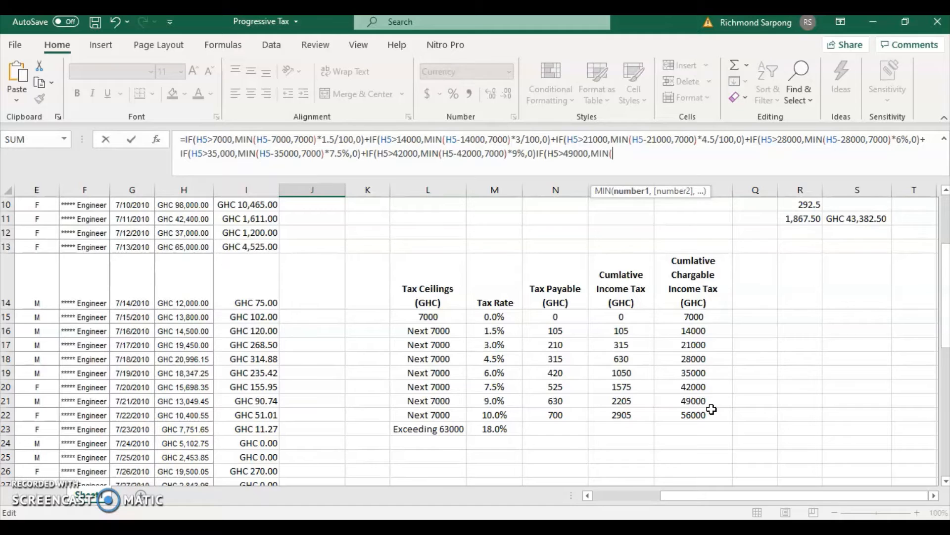
pyautogui.write('H5-49000,7000')
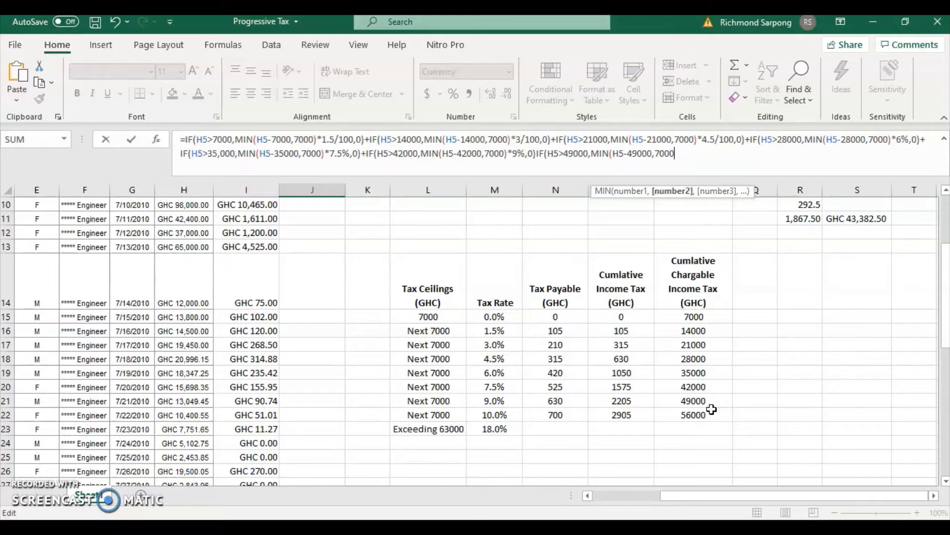
pyautogui.write(')')
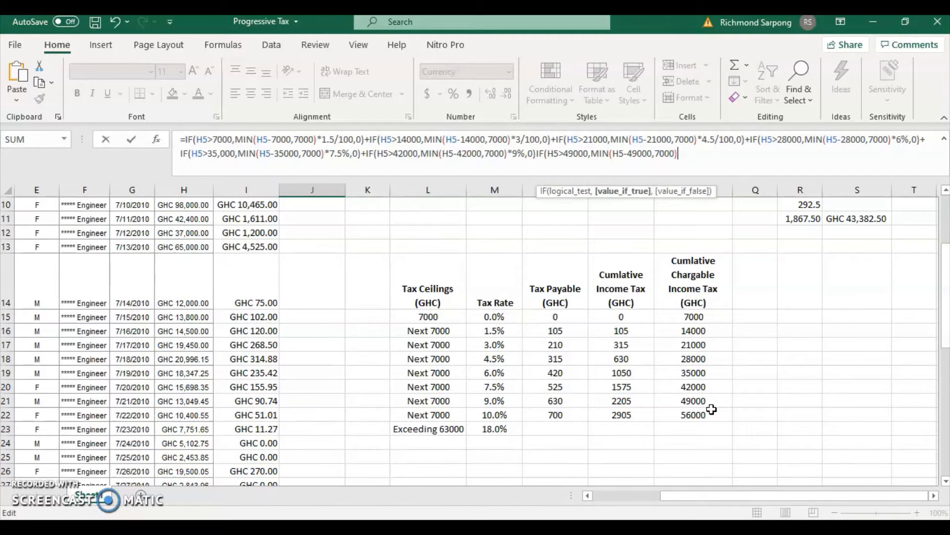
pyautogui.write('*')
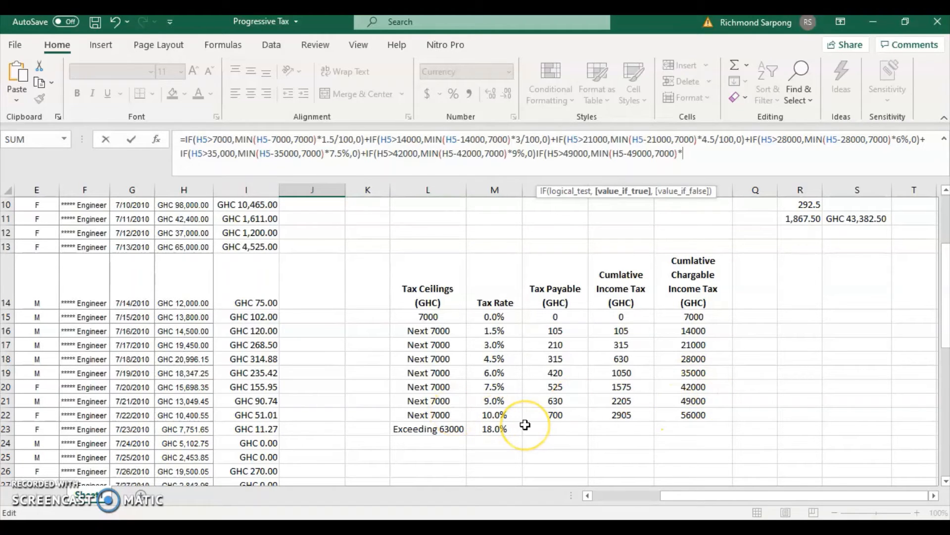
pyautogui.write('10')
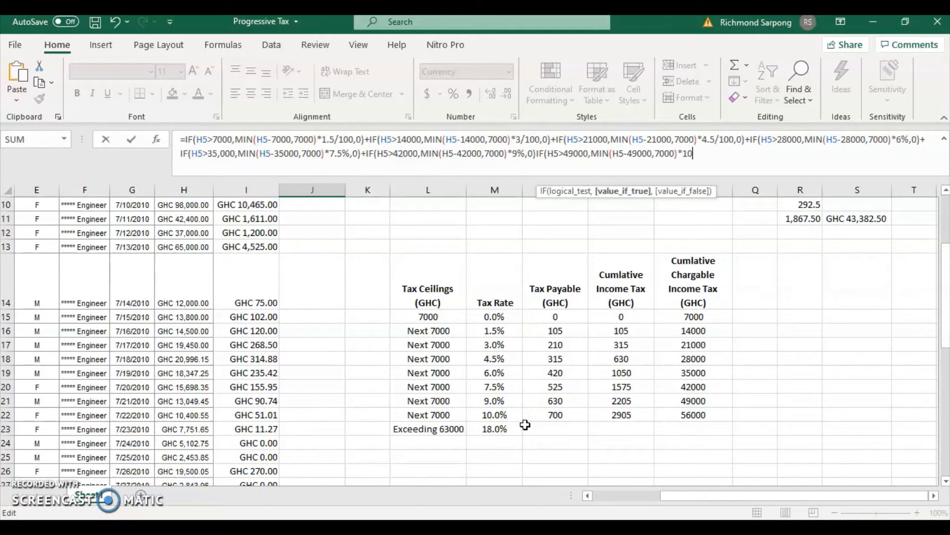
pyautogui.write('%,0')
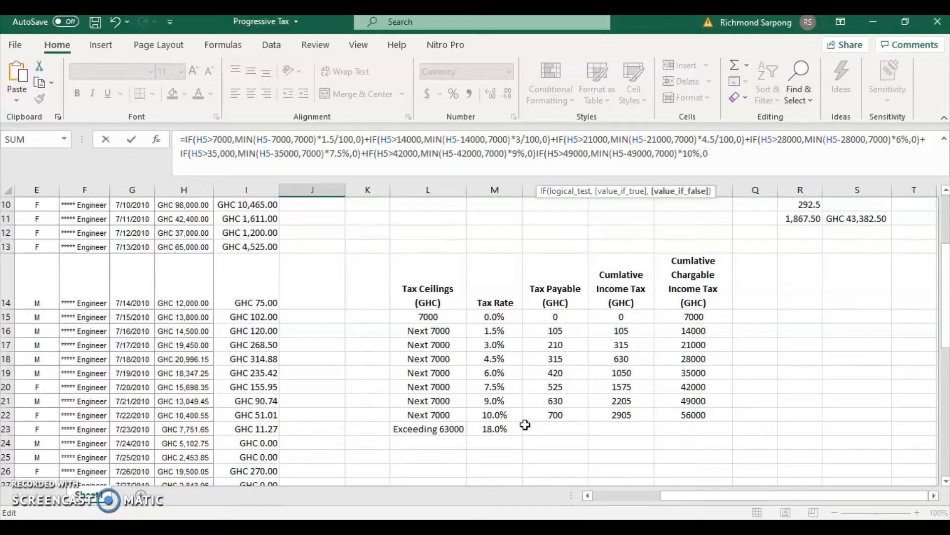
pyautogui.write(')+')
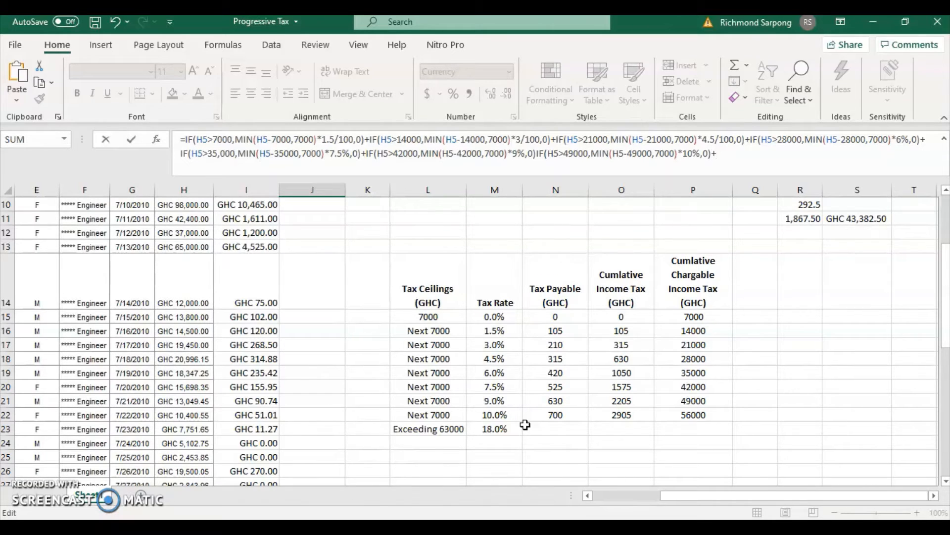
# Append the final bracket term IF(H5>56000,(H5-56000)*18%,0) to the J5 formula.
pyautogui.write('IF')
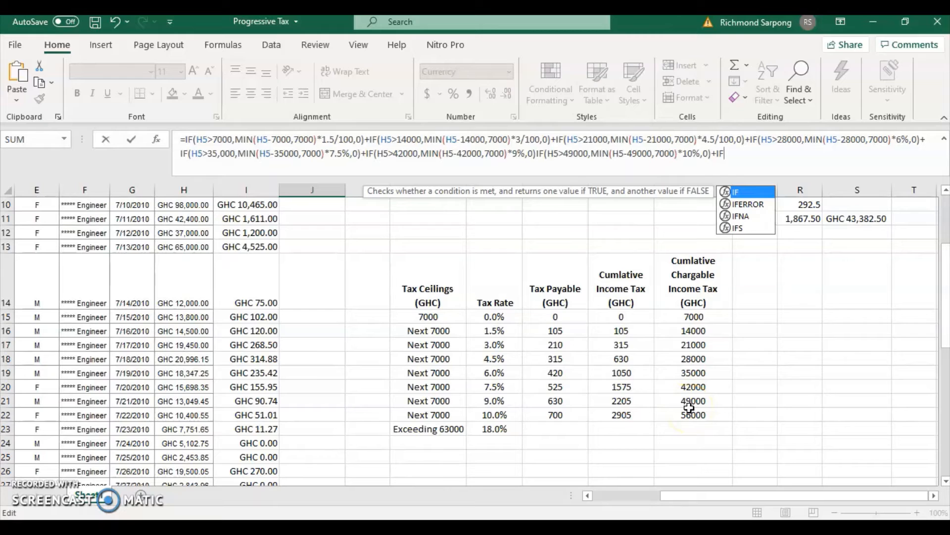
pyautogui.write('(H5>')
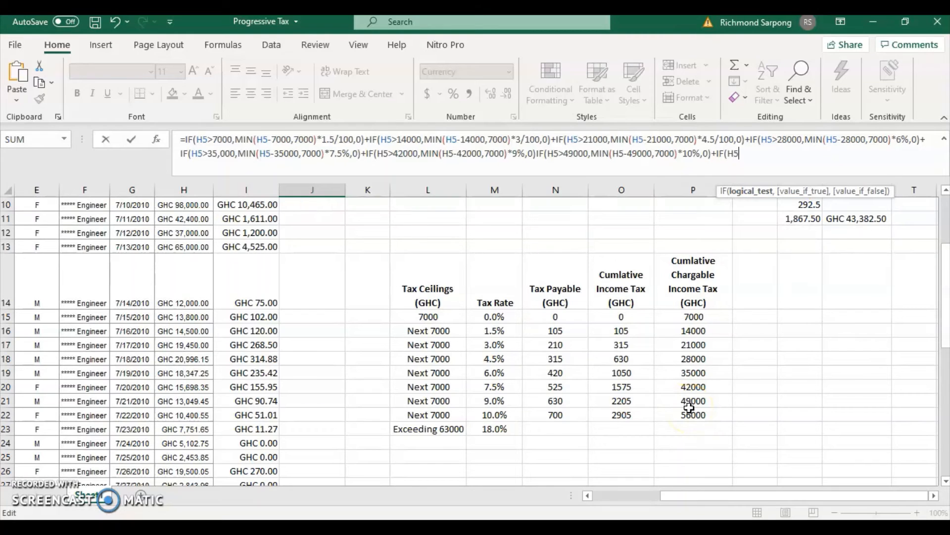
pyautogui.write('56000,')
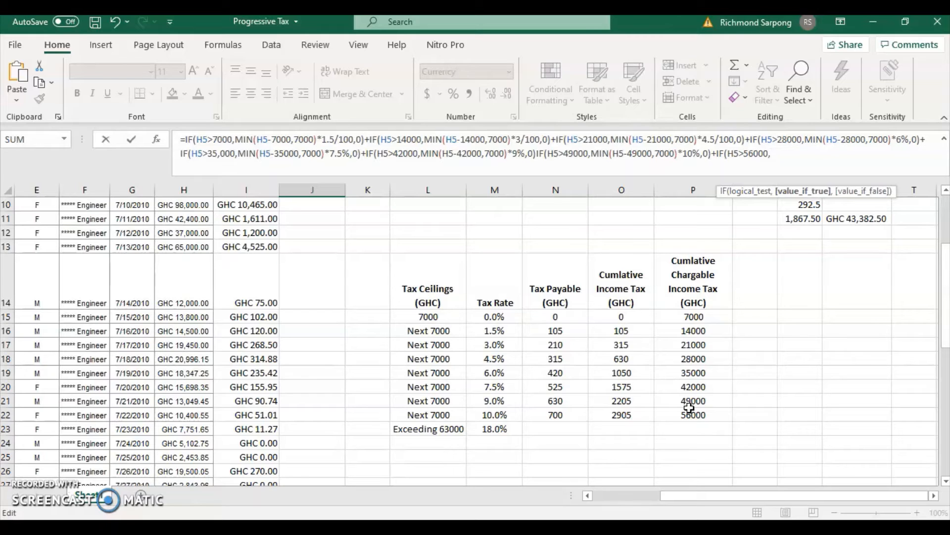
pyautogui.write('(H5-56000)*18%')
pyautogui.write(',')
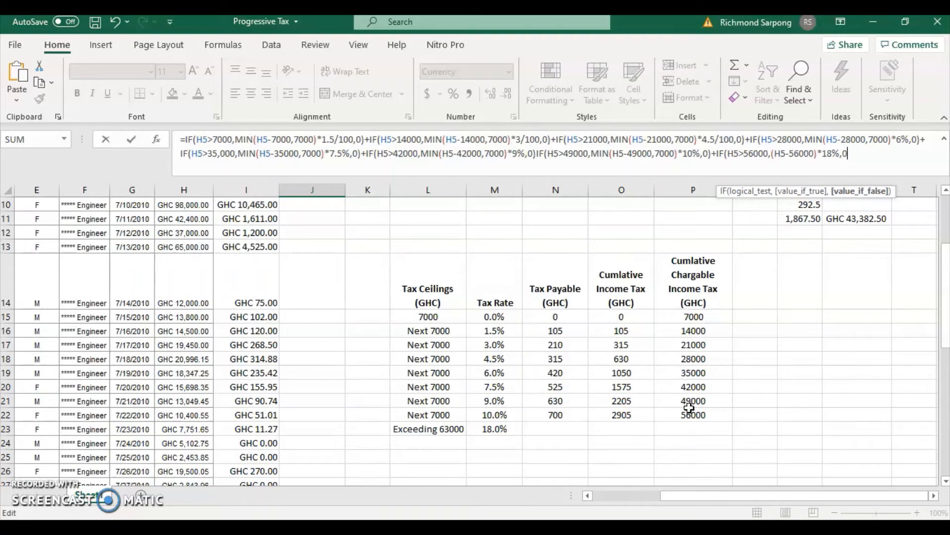
pyautogui.write('0)')
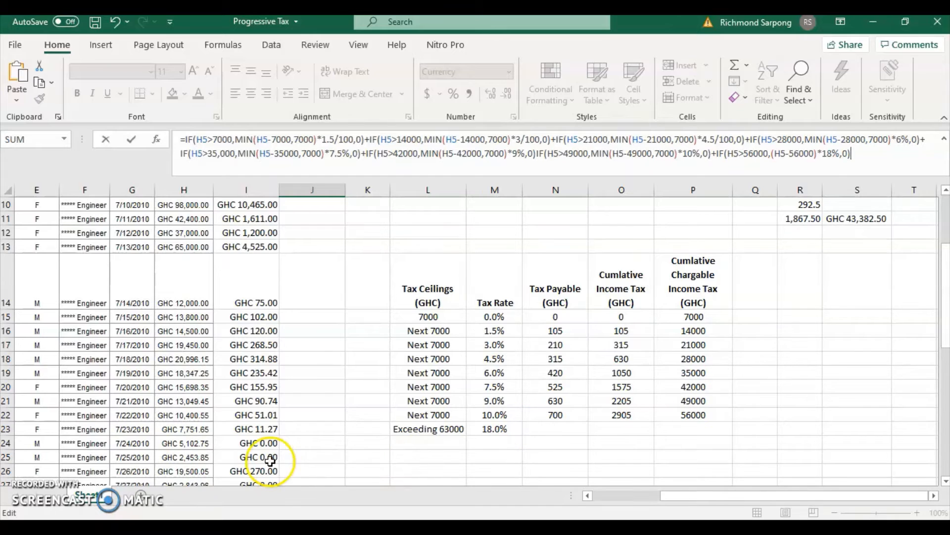
# Insert the missing plus sign before the IF(H5>49000 term and try to enter the formula.
pyautogui.click(534, 153)
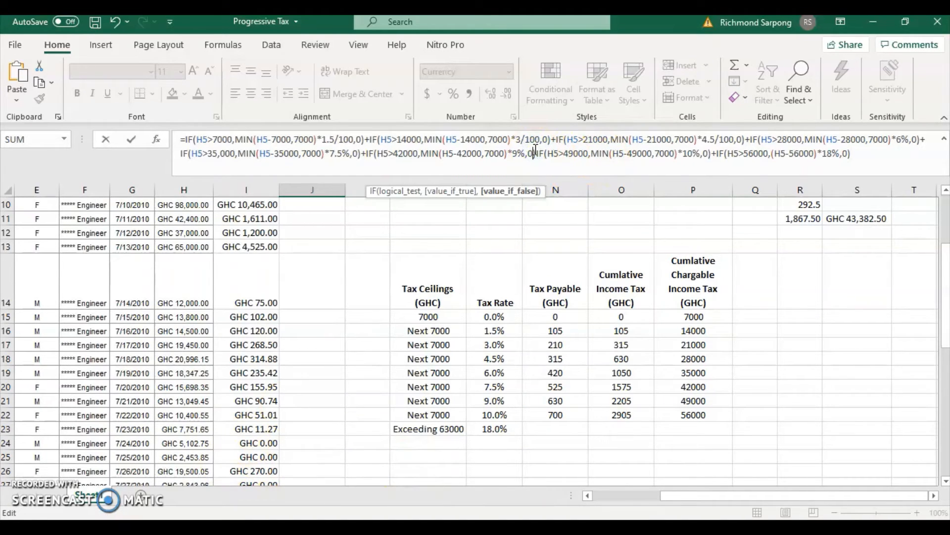
pyautogui.write('+')
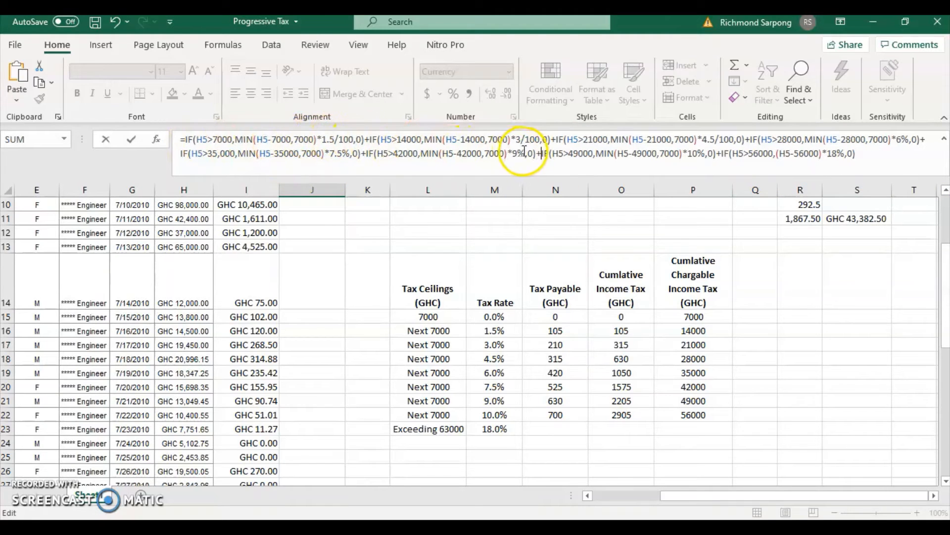
pyautogui.click(856, 154)
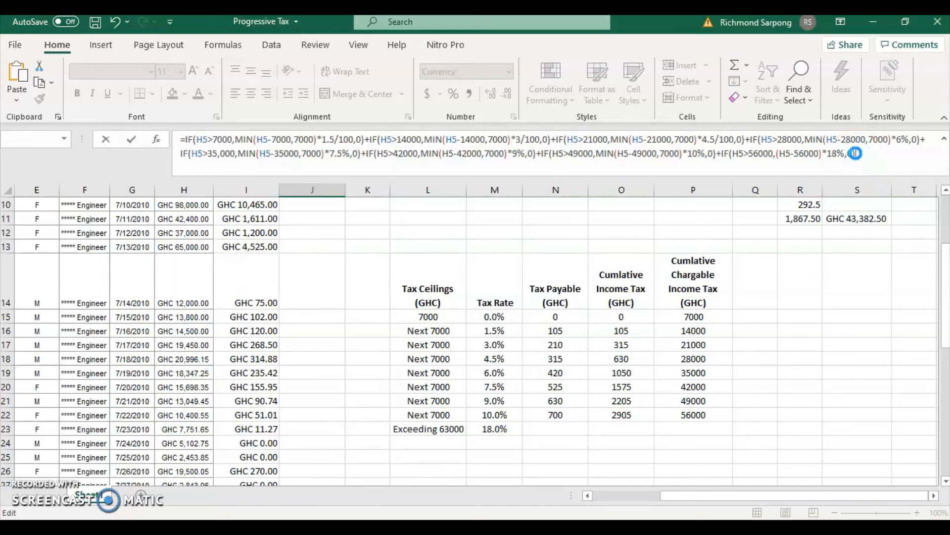
pyautogui.press('Return')
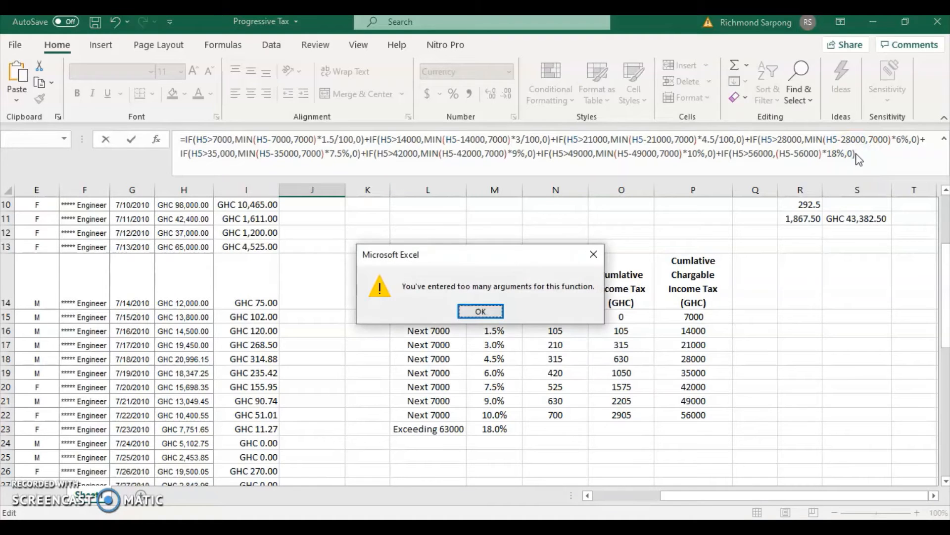
pyautogui.click(466, 312)
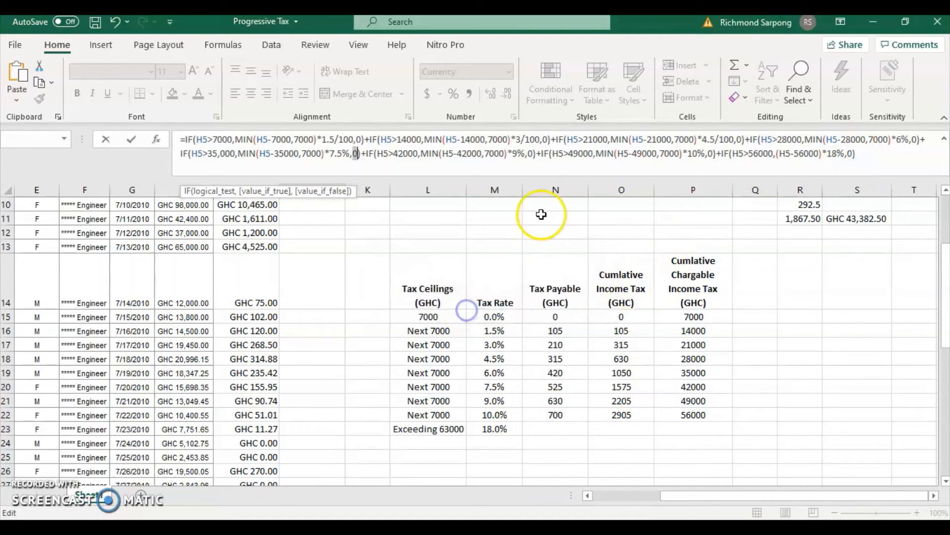
# Change the rate in the H5>28000 term of the formula to 5/100.
pyautogui.click(365, 155)
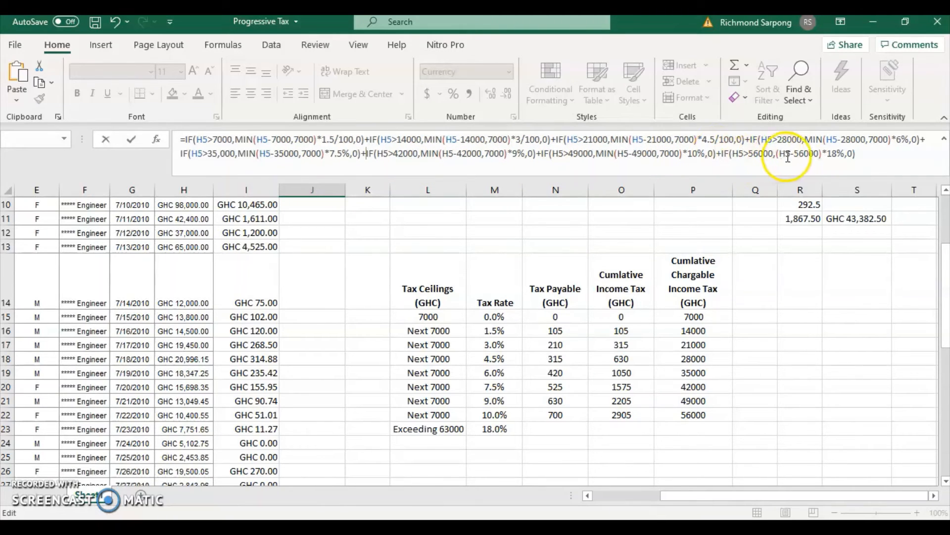
pyautogui.click(869, 154)
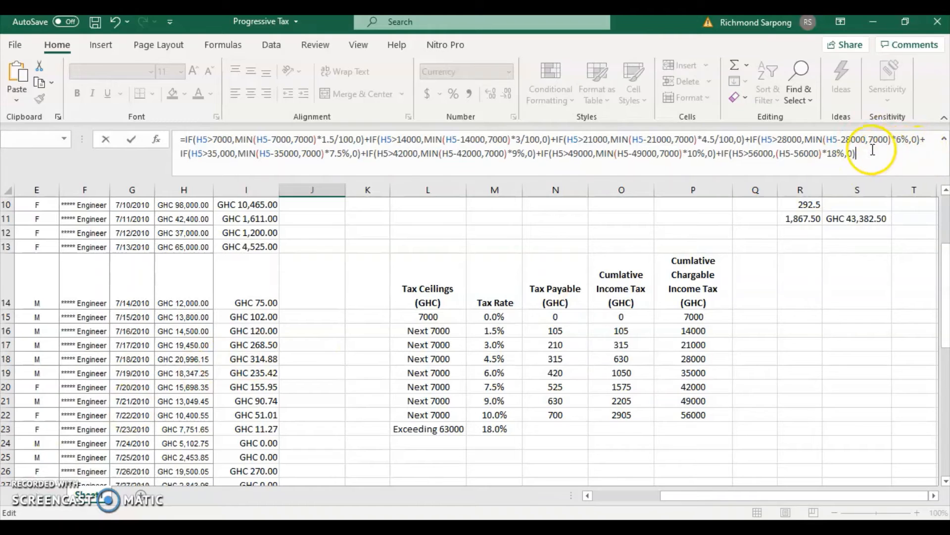
pyautogui.click(344, 146)
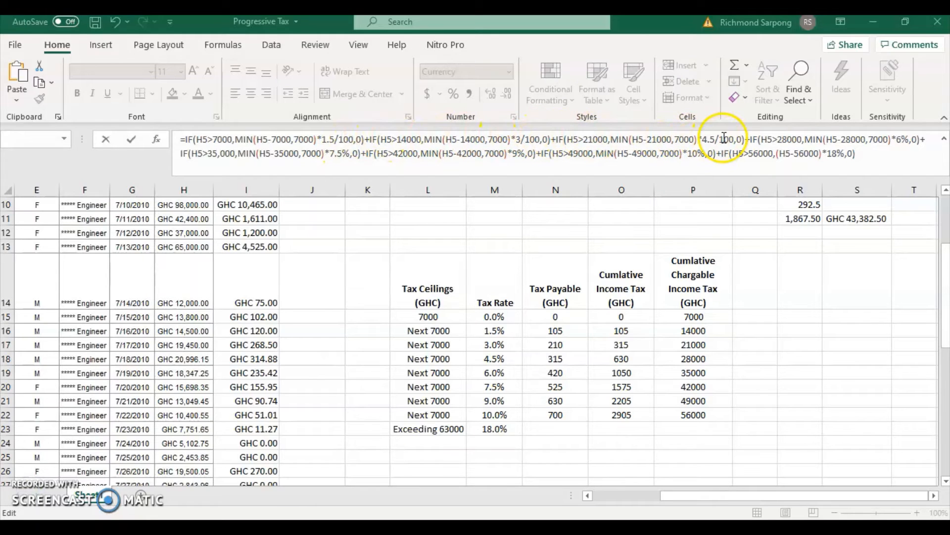
pyautogui.click(908, 140)
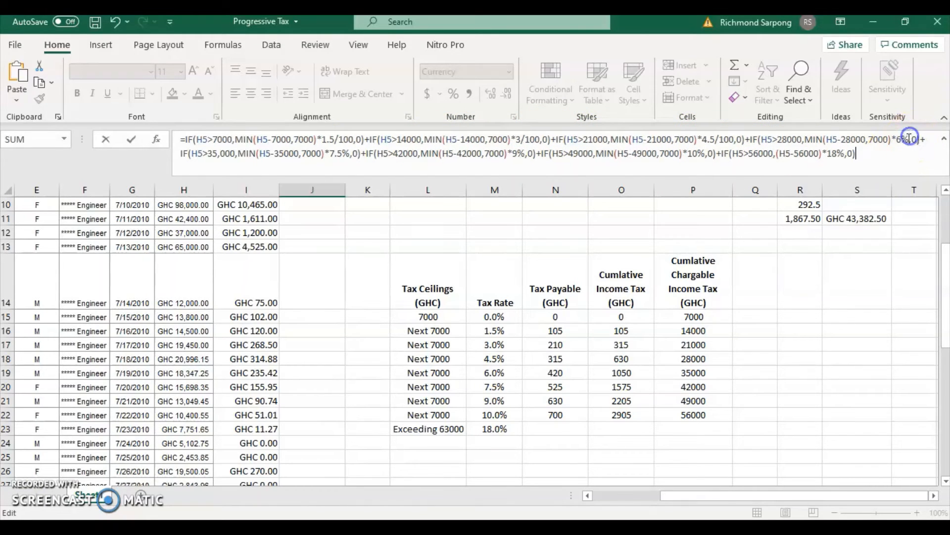
pyautogui.press('BackSpace')
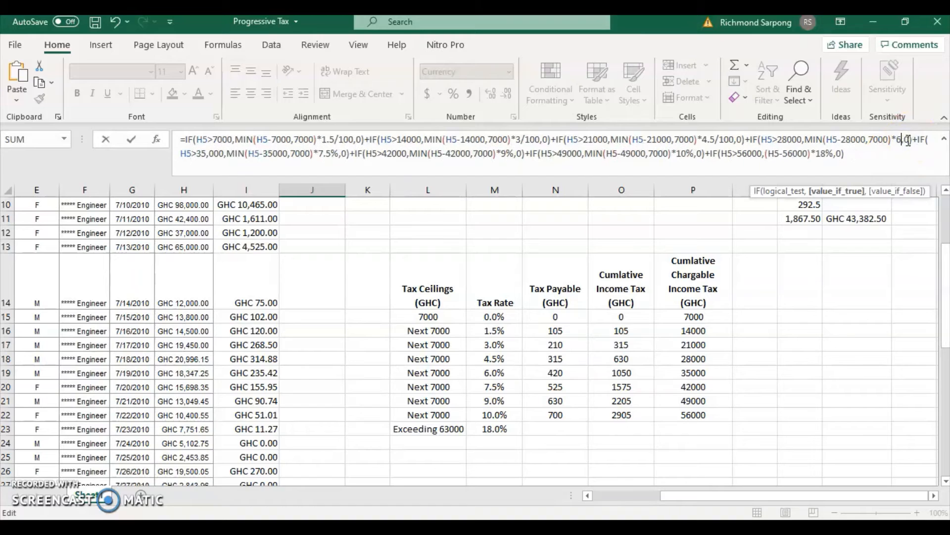
pyautogui.write('5/100,')
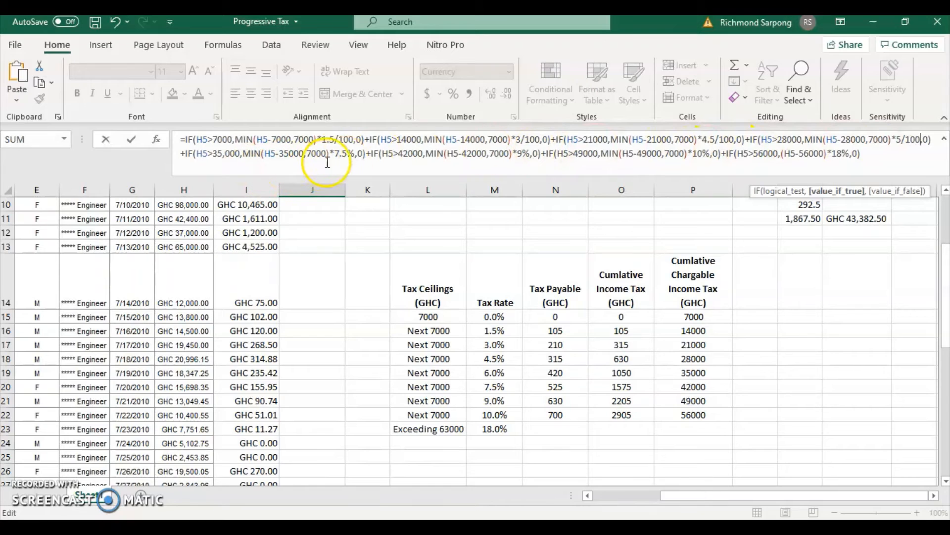
# Rewrite the rate in the H5>35,000 term as 7.5/100 and the rate in the H5>42000 term as 9/00.
pyautogui.click(348, 152)
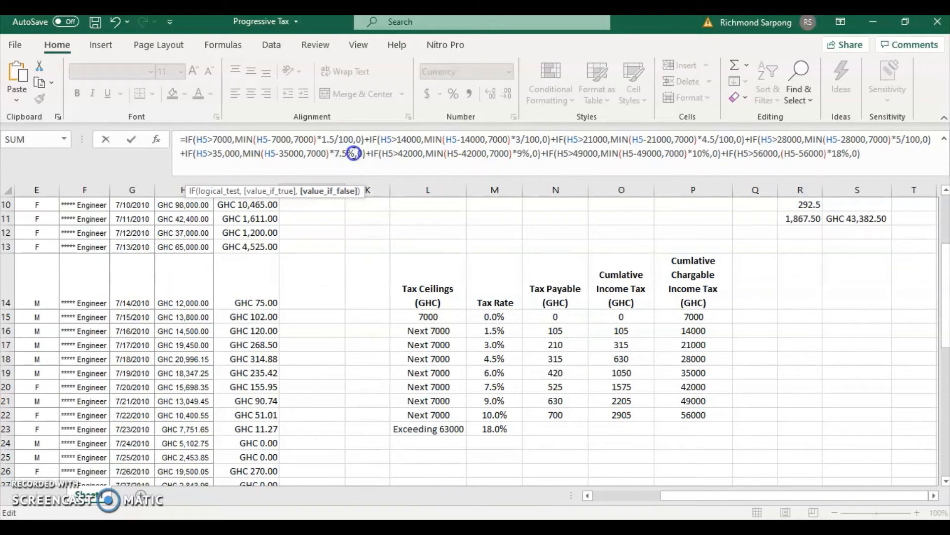
pyautogui.press('BackSpace')
pyautogui.write('/')
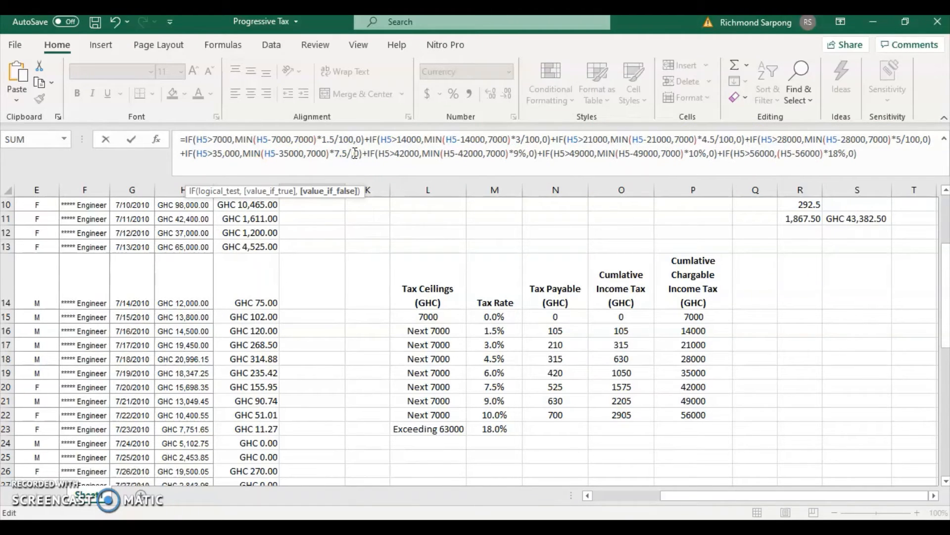
pyautogui.write('100')
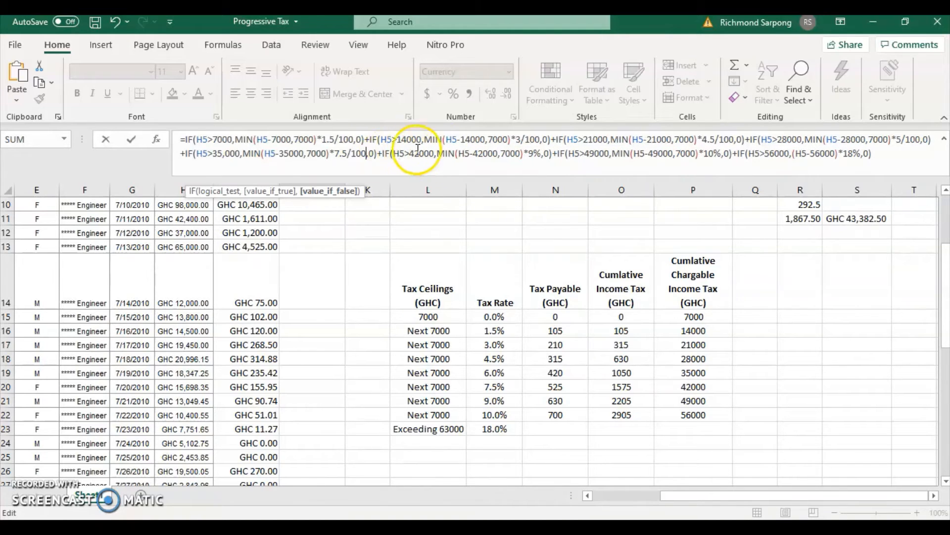
pyautogui.click(541, 154)
pyautogui.press('BackSpace')
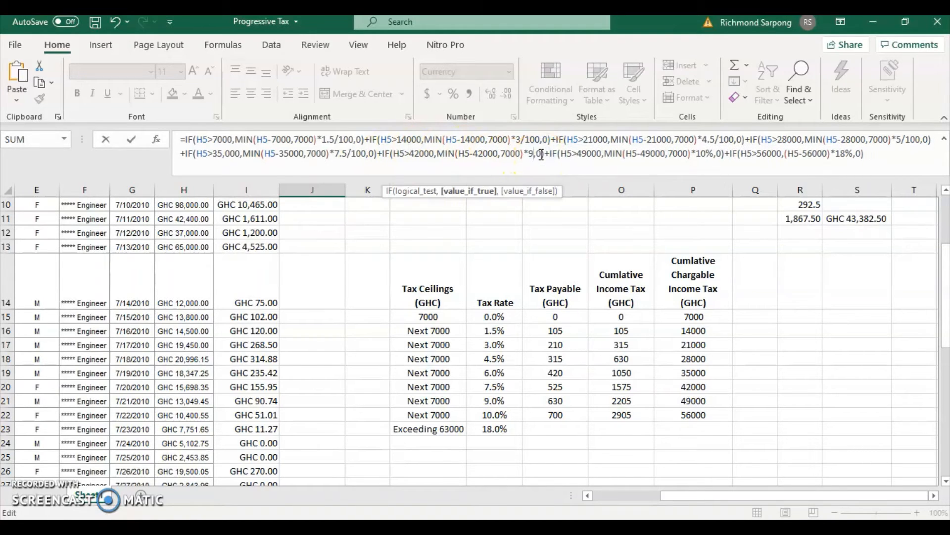
pyautogui.write('/100')
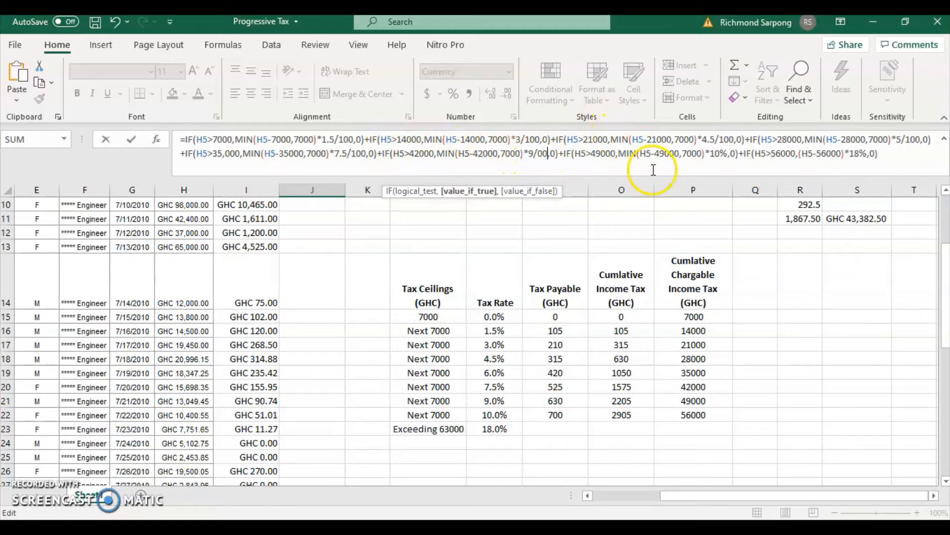
# Rewrite the rate in the H5>49000 term of the formula as 10/100.
pyautogui.click(727, 153)
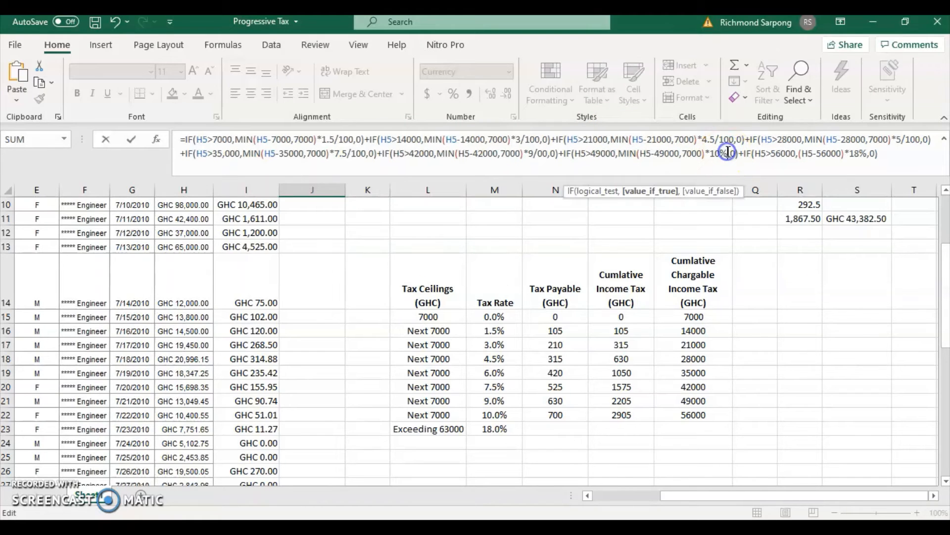
pyautogui.press('BackSpace')
pyautogui.write('/00')
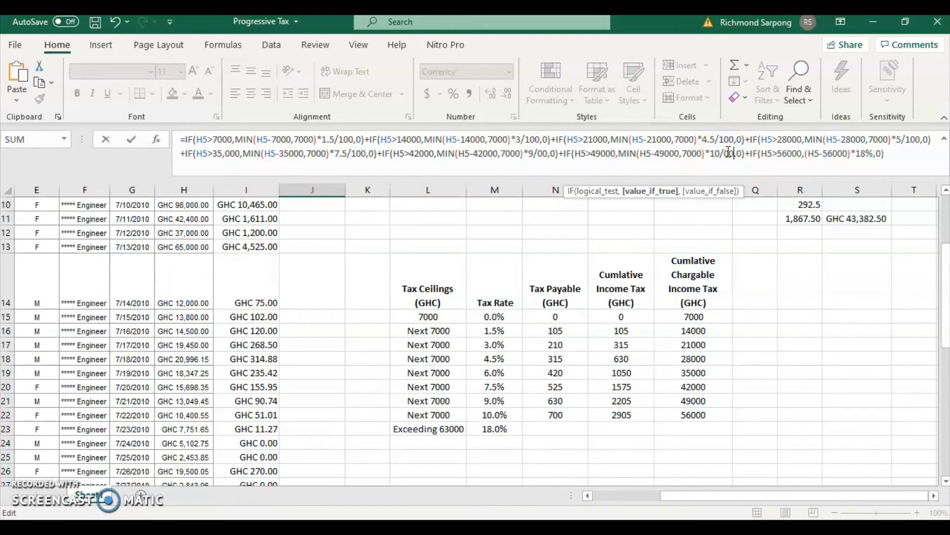
pyautogui.press('BackSpace')
pyautogui.write('00')
# Rewrite the rate in the H5>56000 term as 18/100 and try to enter the formula again.
pyautogui.click(880, 153)
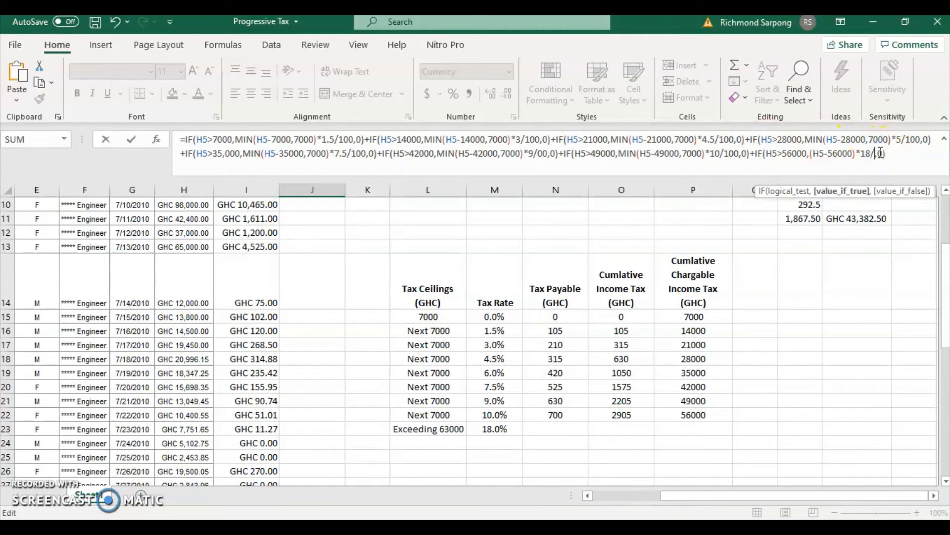
pyautogui.click(909, 152)
pyautogui.press('Return')
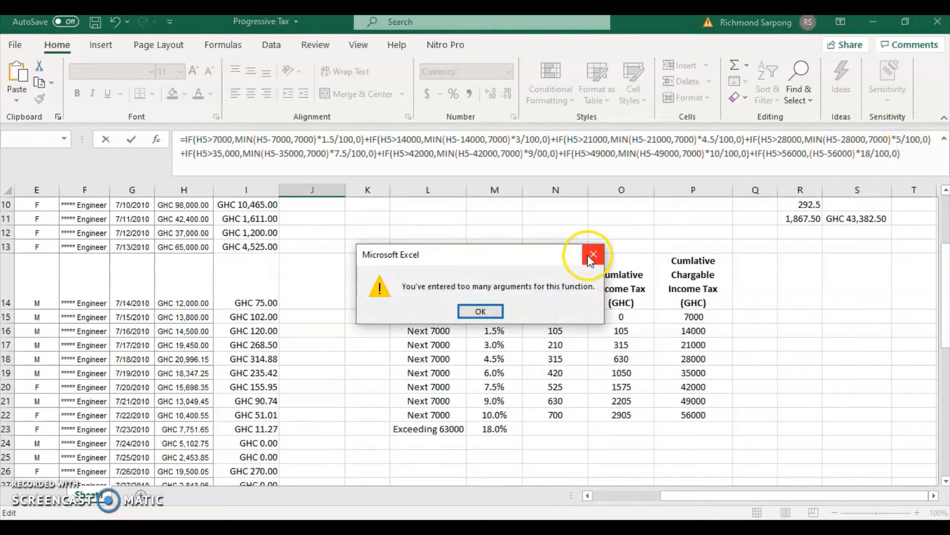
# Change the rate in the H5>28000 term of the formula to 6/100 and try to enter the formula again.
pyautogui.click(469, 313)
pyautogui.write(')')
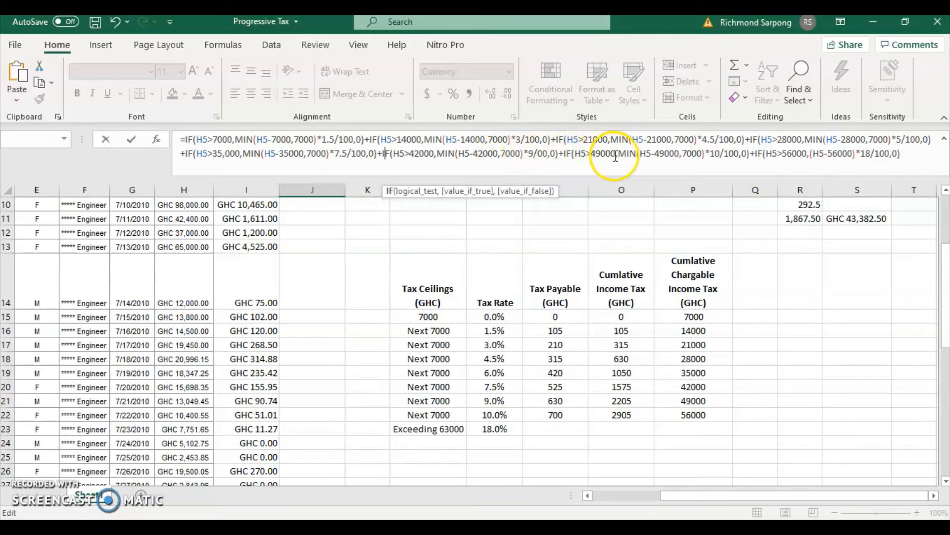
pyautogui.tripleClick(904, 139)
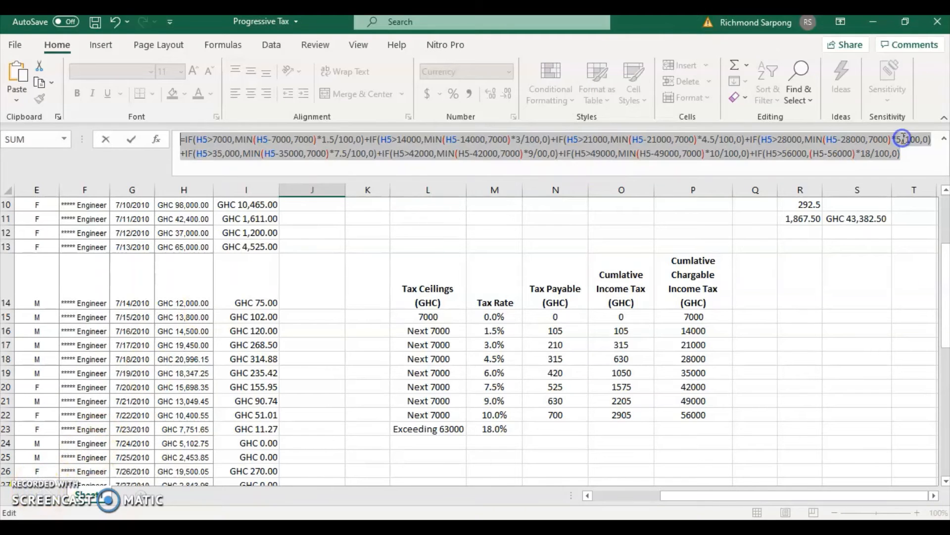
pyautogui.click(905, 138)
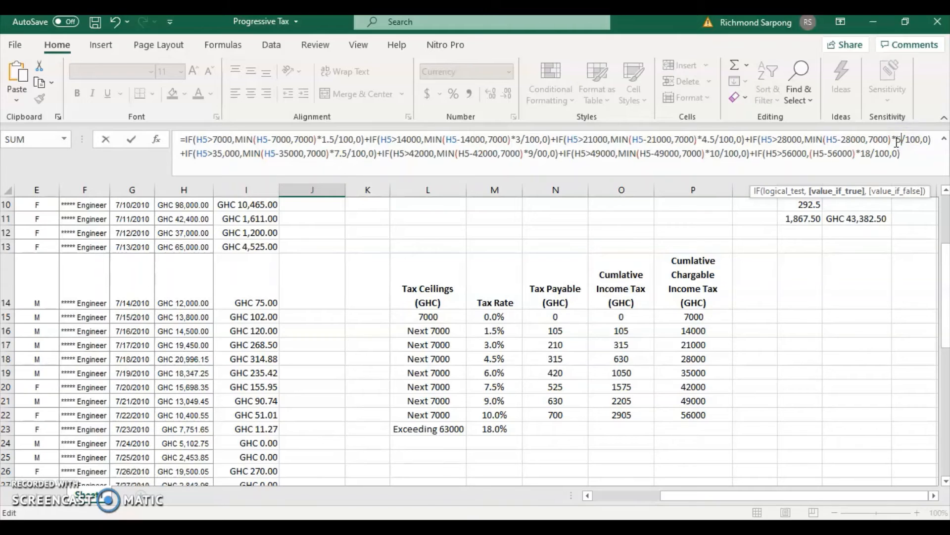
pyautogui.click(901, 141)
pyautogui.press('BackSpace')
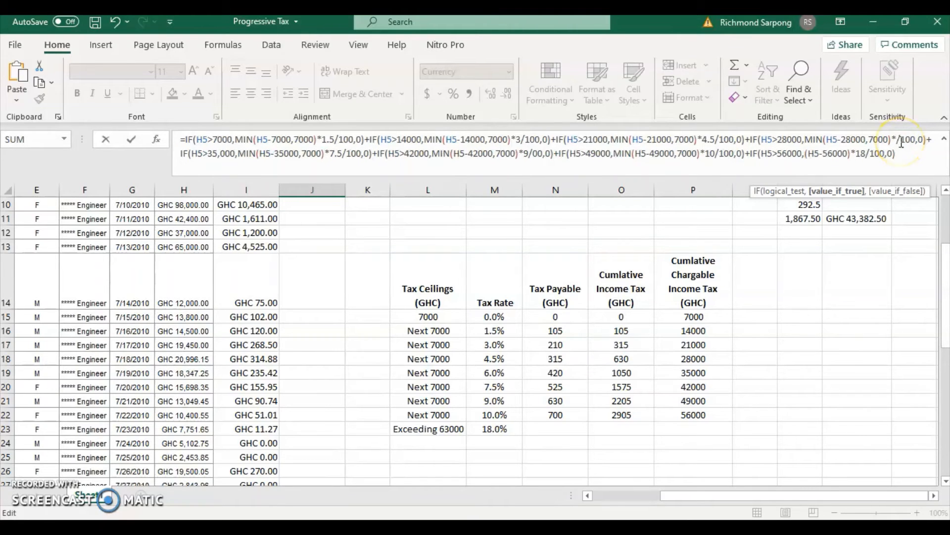
pyautogui.write('6')
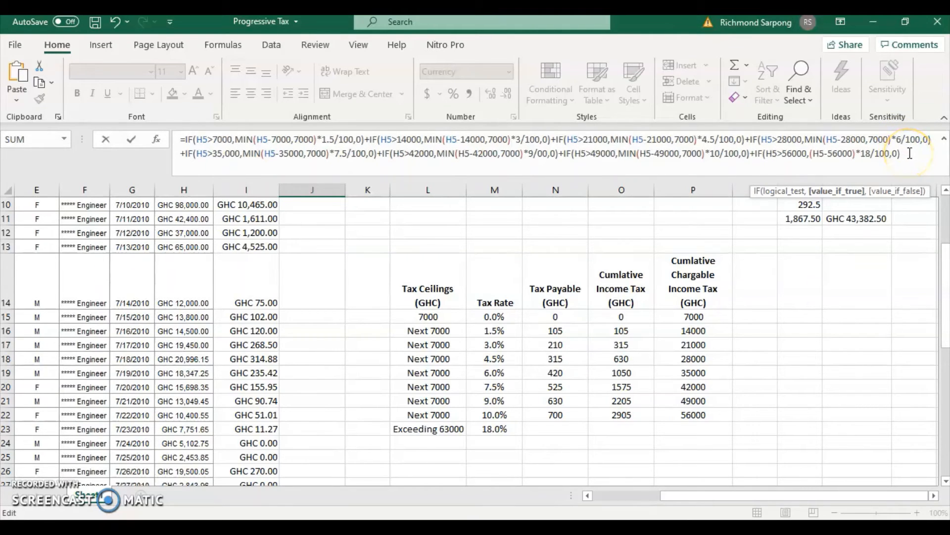
pyautogui.click(917, 157)
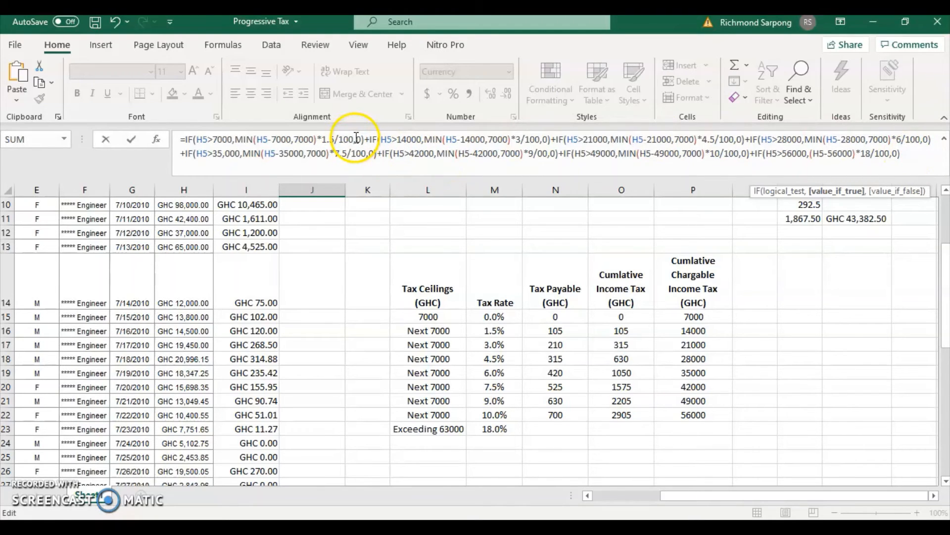
pyautogui.click(910, 157)
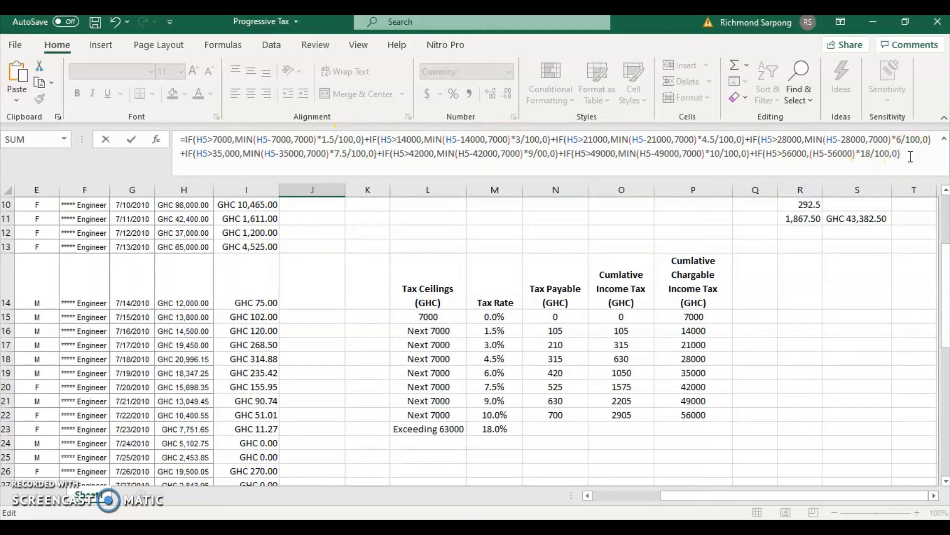
pyautogui.press('Return')
pyautogui.click(488, 312)
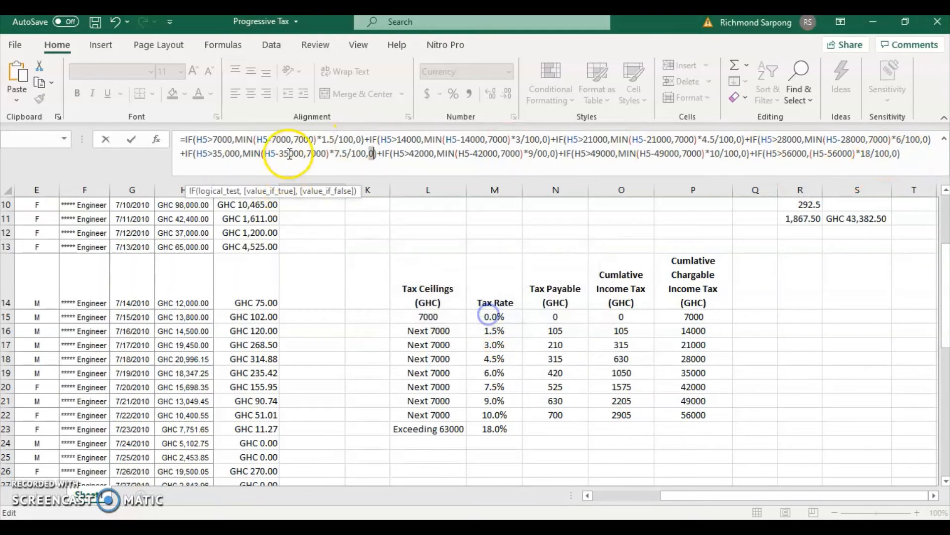
# Rewrite the rate in the H5>7000 term as 1.5% and the rate in the H5>14000 term as 3%.
pyautogui.click(305, 139)
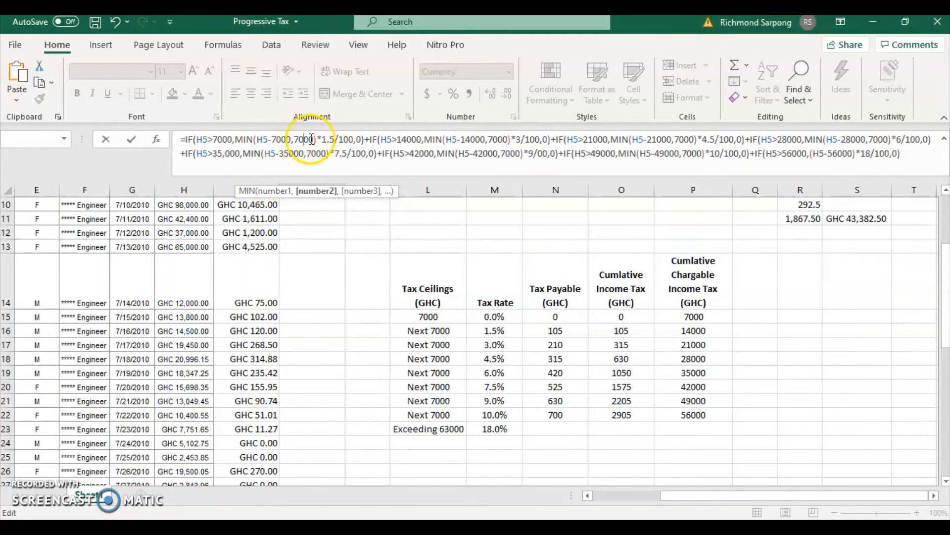
pyautogui.click(355, 140)
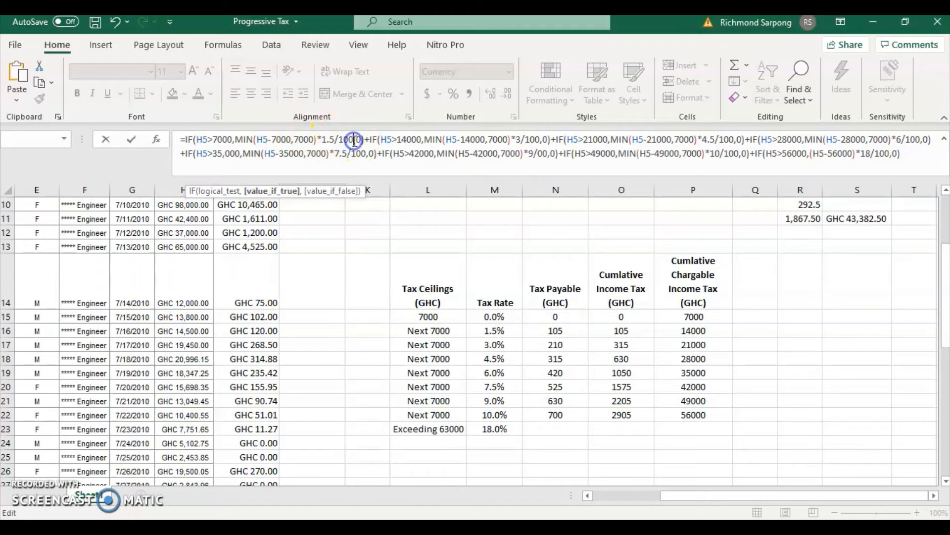
pyautogui.press('BackSpace')
pyautogui.press('BackSpace')
pyautogui.press('BackSpace')
pyautogui.press('BackSpace')
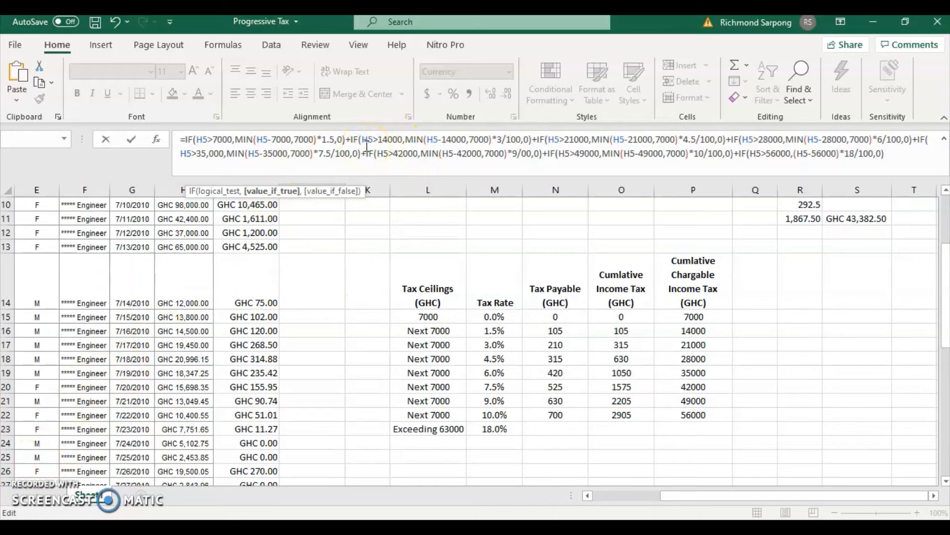
pyautogui.write('%')
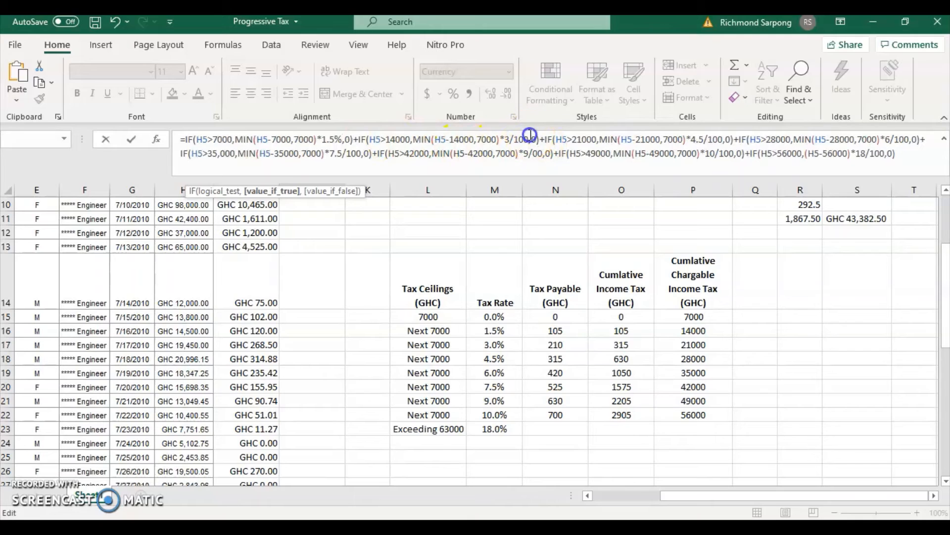
pyautogui.press('BackSpace')
pyautogui.press('BackSpace')
pyautogui.press('BackSpace')
pyautogui.press('BackSpace')
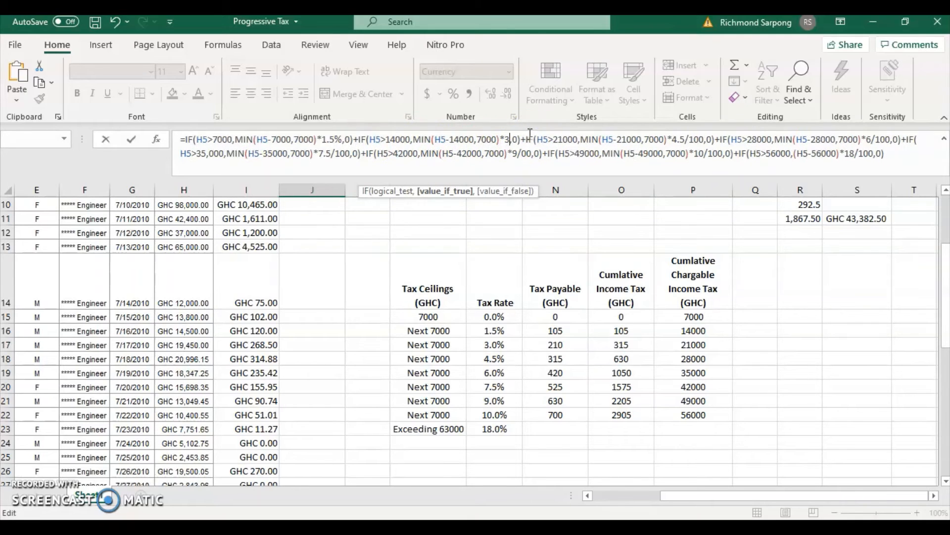
pyautogui.write('%')
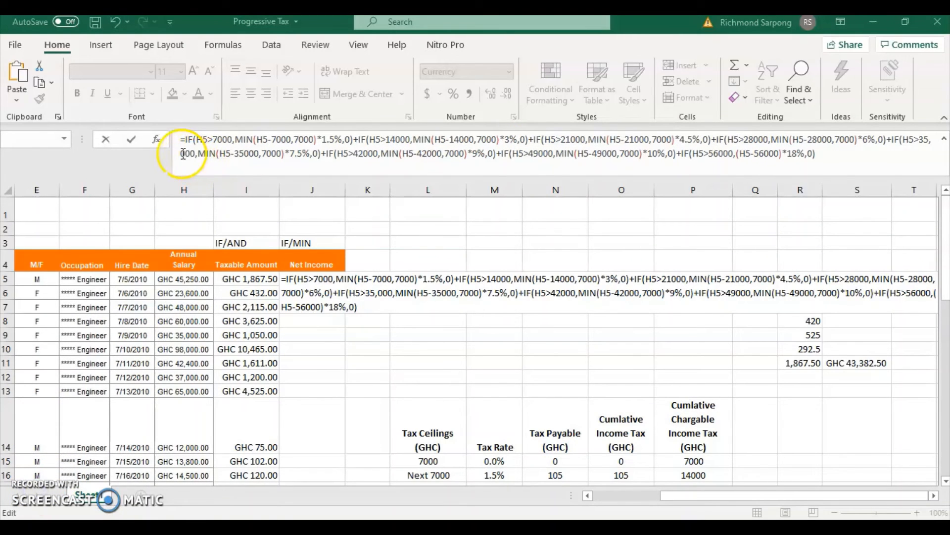
# Remove the comma from the H5>35,000 condition so it reads H5>35000, and enter the formula in J5.
pyautogui.click(183, 154)
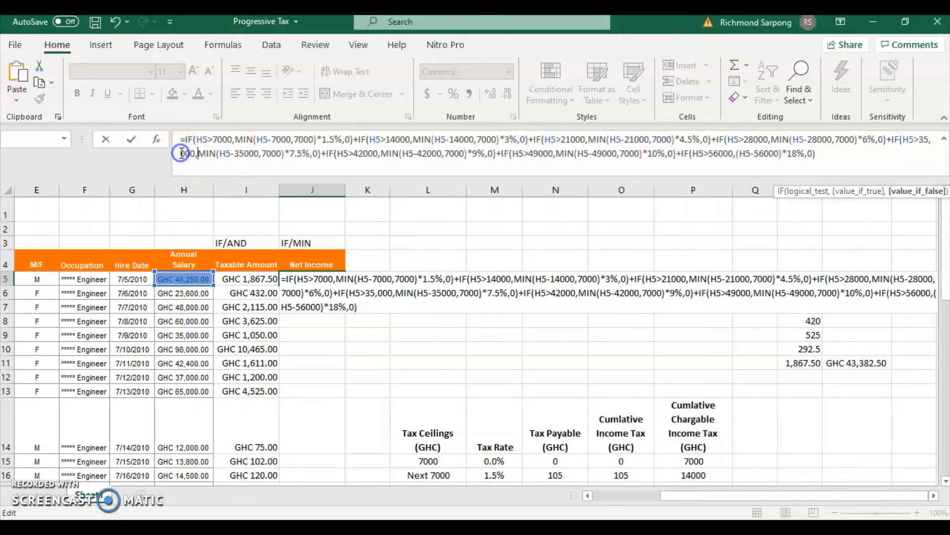
pyautogui.click(925, 140)
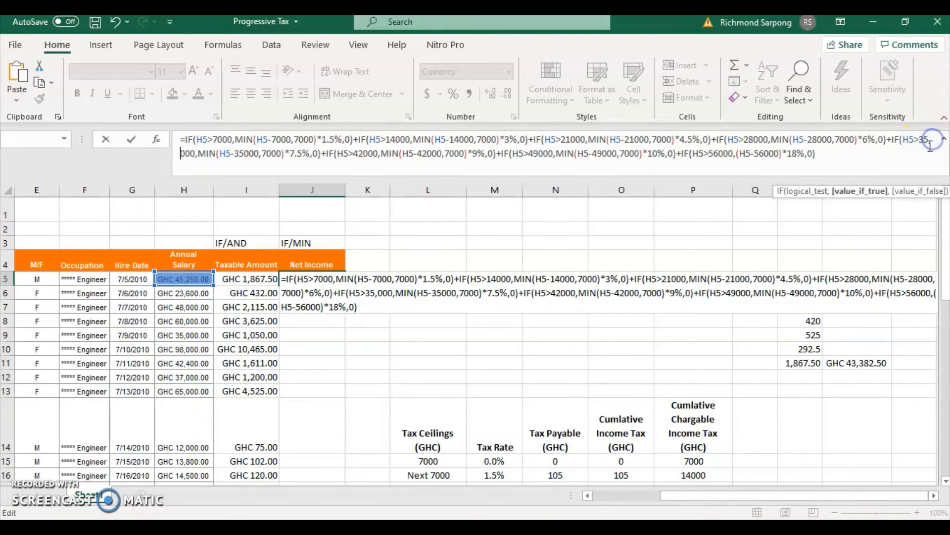
pyautogui.press('BackSpace')
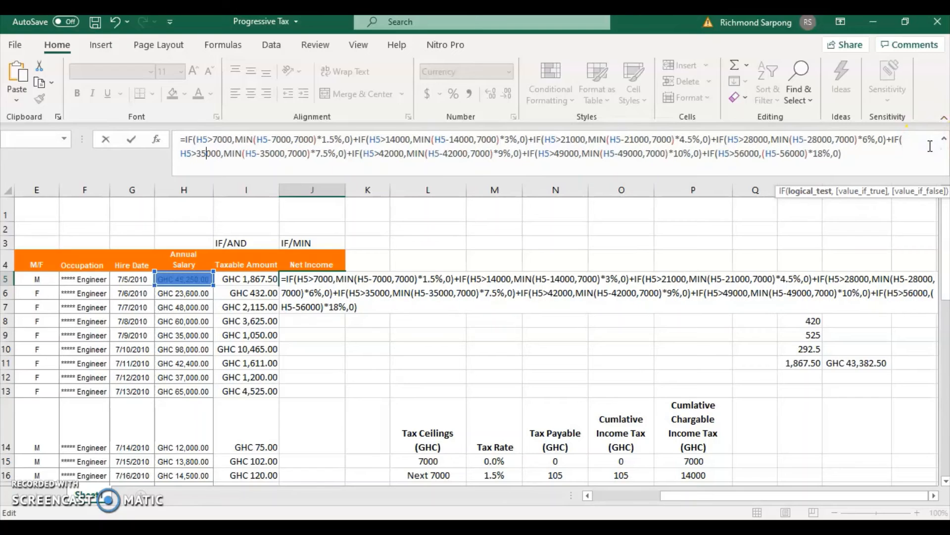
pyautogui.click(841, 154)
pyautogui.click(845, 151)
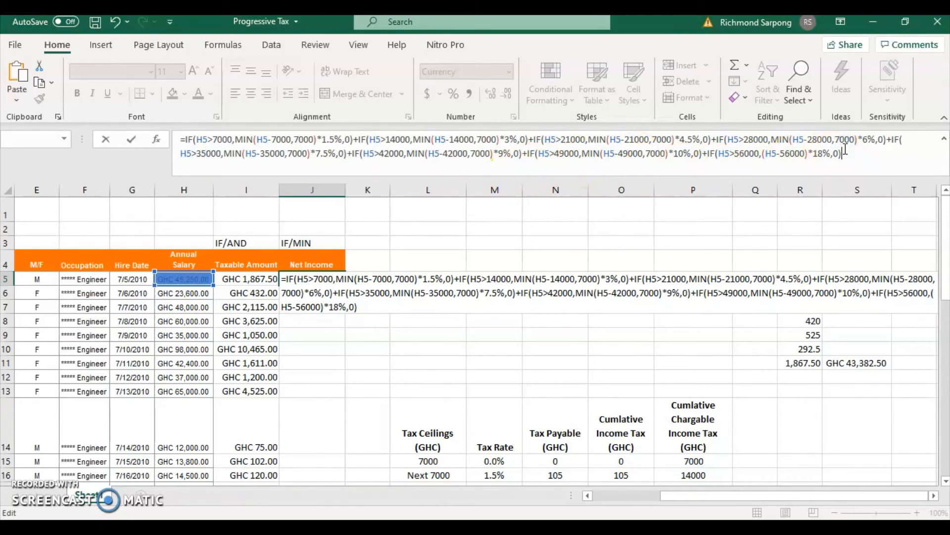
pyautogui.press('Return')
# Rewrite the first three rates in the J5 formula as 1.5/100, 3/100 and 4.5/100, and enter it.
pyautogui.click(321, 279)
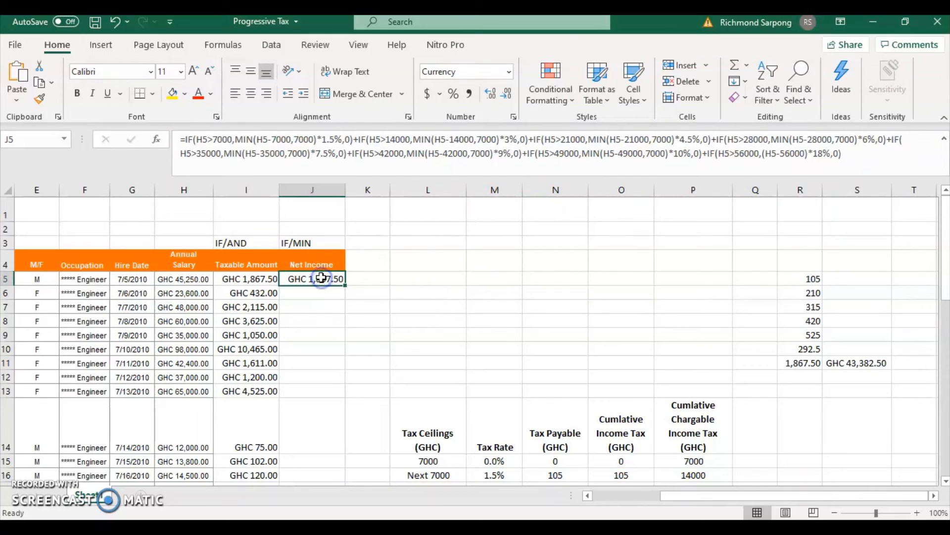
pyautogui.click(852, 153)
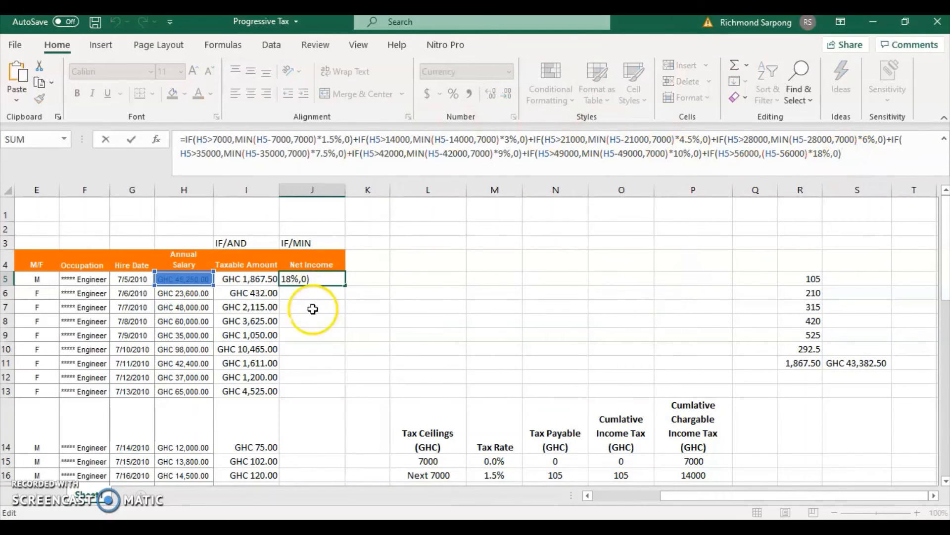
pyautogui.click(341, 140)
pyautogui.press('BackSpace')
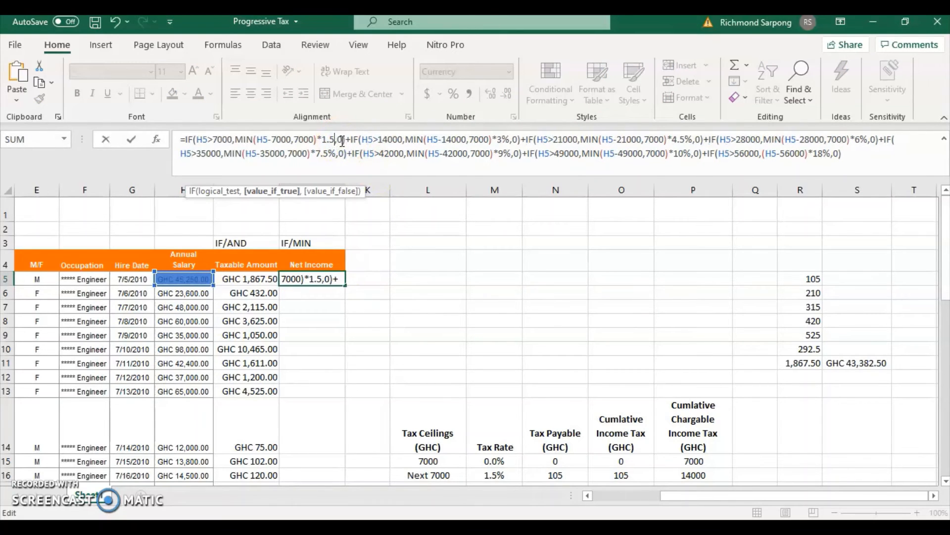
pyautogui.write('/100')
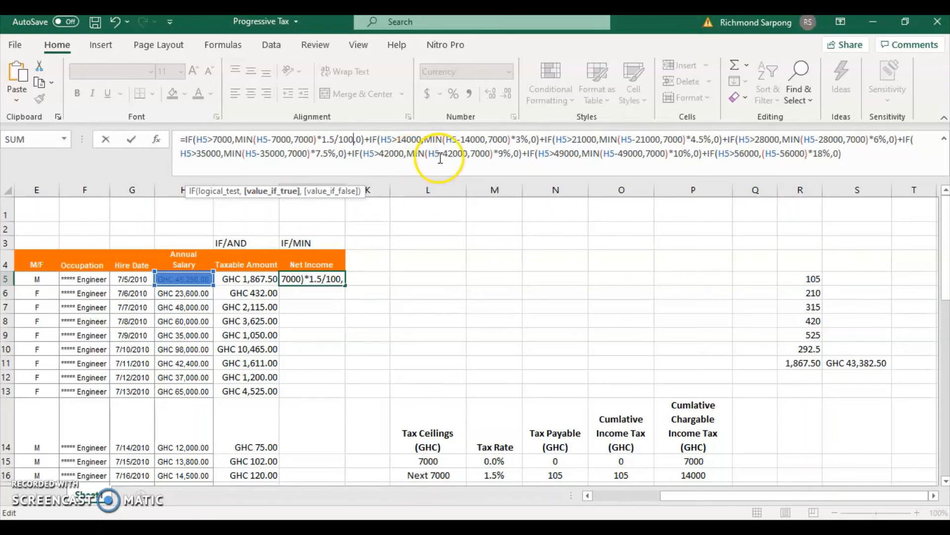
pyautogui.click(528, 140)
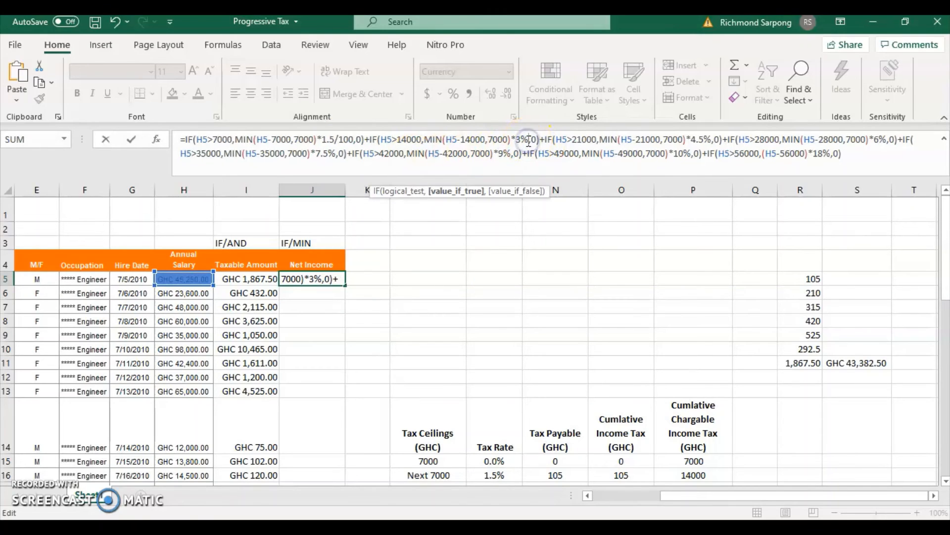
pyautogui.press('BackSpace')
pyautogui.write('/100')
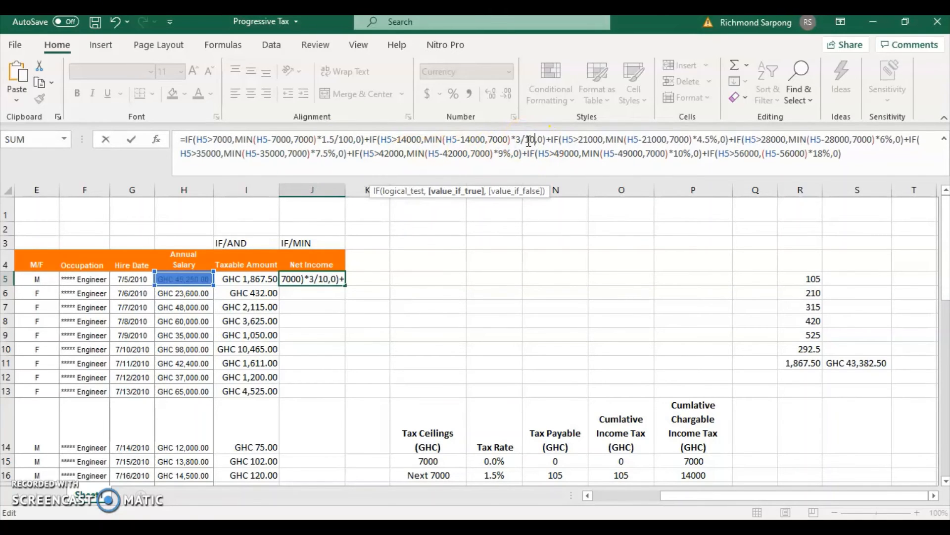
pyautogui.click(723, 138)
pyautogui.press('BackSpace')
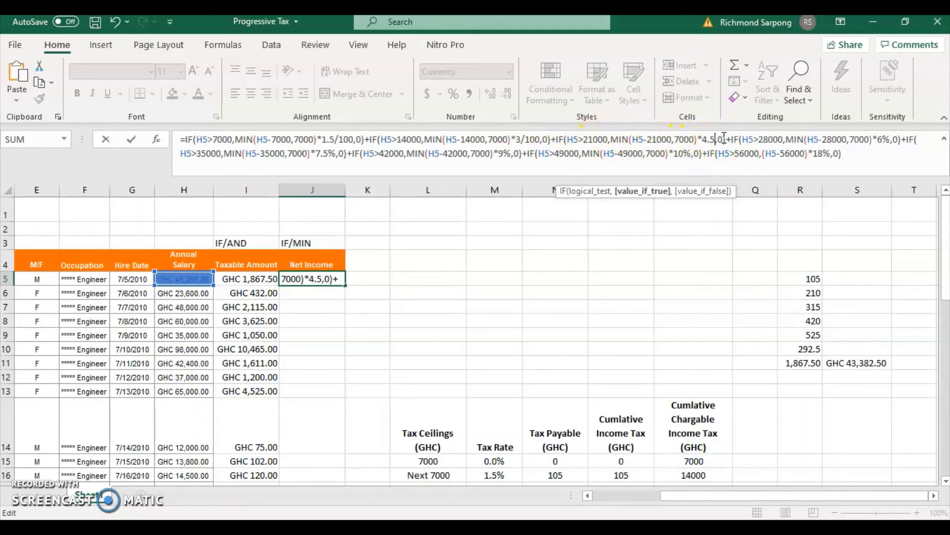
pyautogui.write('/100')
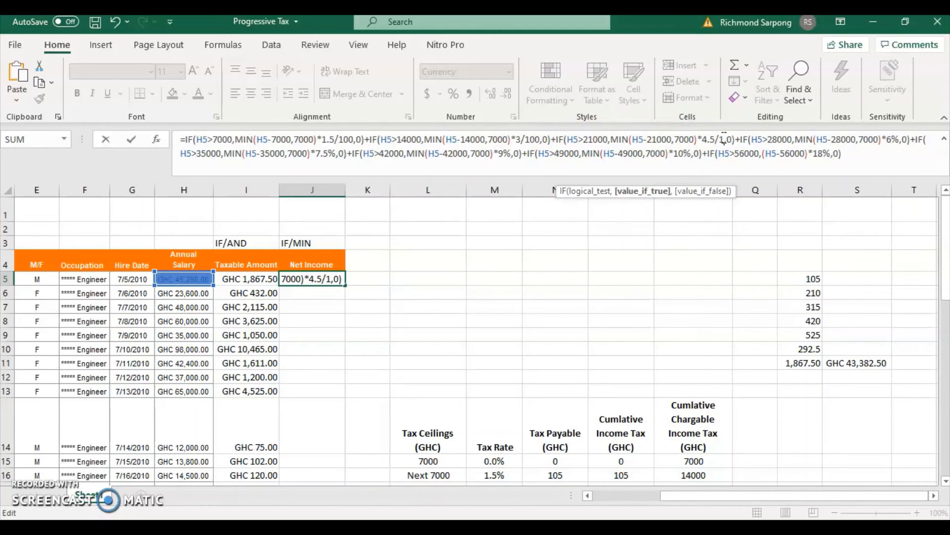
pyautogui.press('Return')
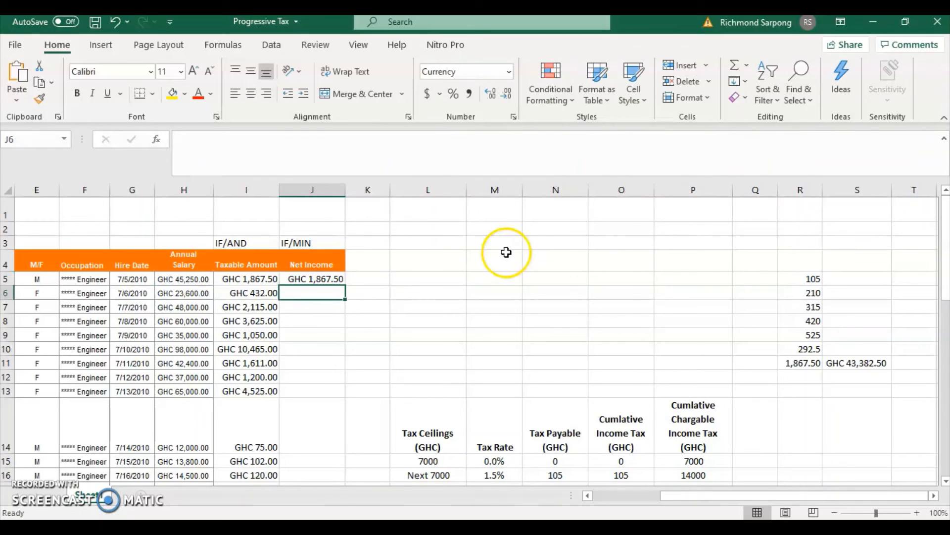
# Fill the J5 tax formula down the Net Income column to J46.
pyautogui.click(336, 278)
pyautogui.moveTo(345, 285); pyautogui.dragTo(345, 286)
pyautogui.moveTo(347, 317); pyautogui.dragTo(304, 454)
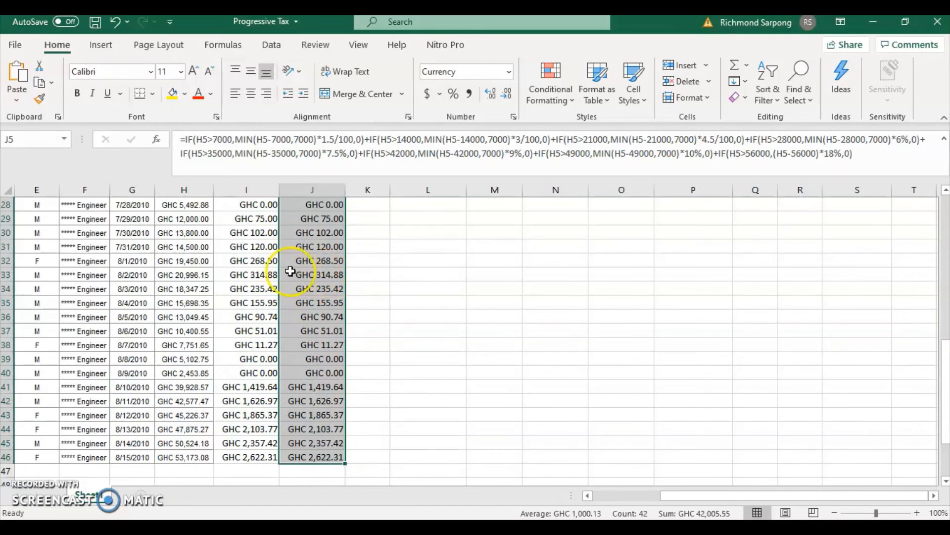
# Compare the IF/MIN results in column J with the IF/AND results in column I for all employees.
pyautogui.scroll(9, 323, 253)
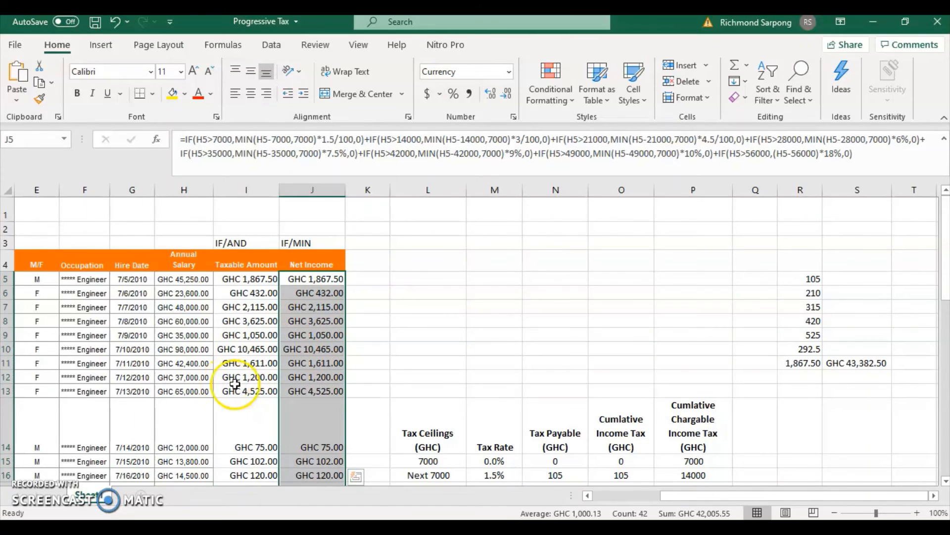
pyautogui.scroll(-3, 303, 395)
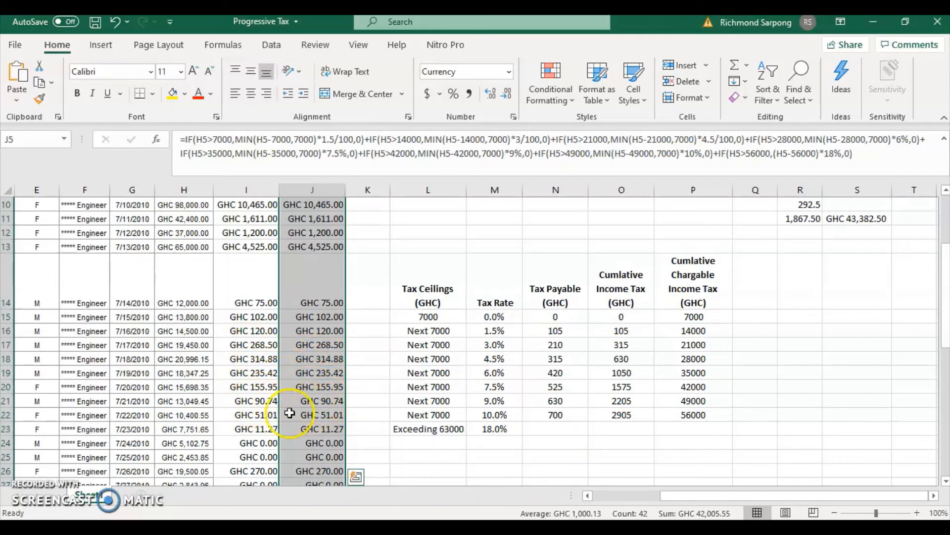
pyautogui.scroll(-1, 289, 413)
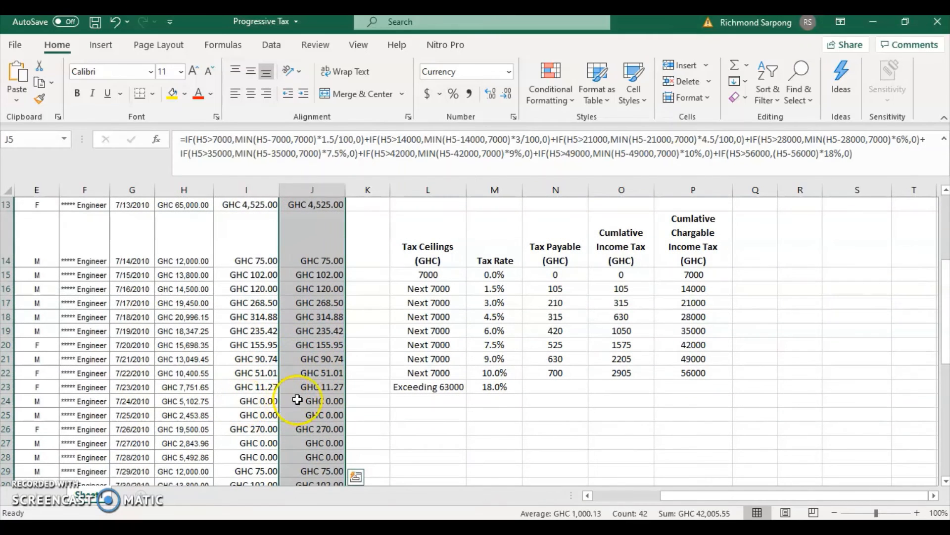
pyautogui.scroll(-4, 271, 427)
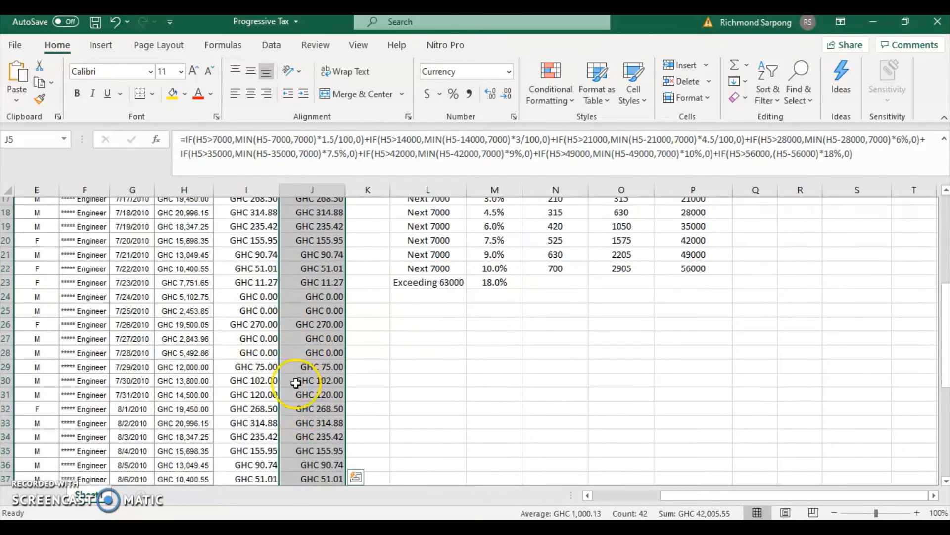
pyautogui.scroll(-5, 296, 383)
pyautogui.scroll(13, 355, 361)
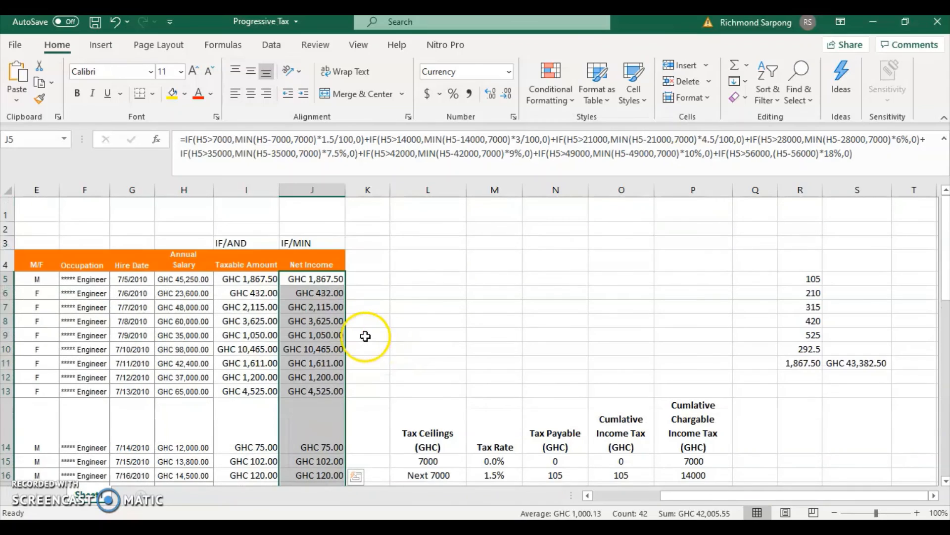
pyautogui.scroll(-6, 337, 296)
pyautogui.scroll(6, 331, 300)
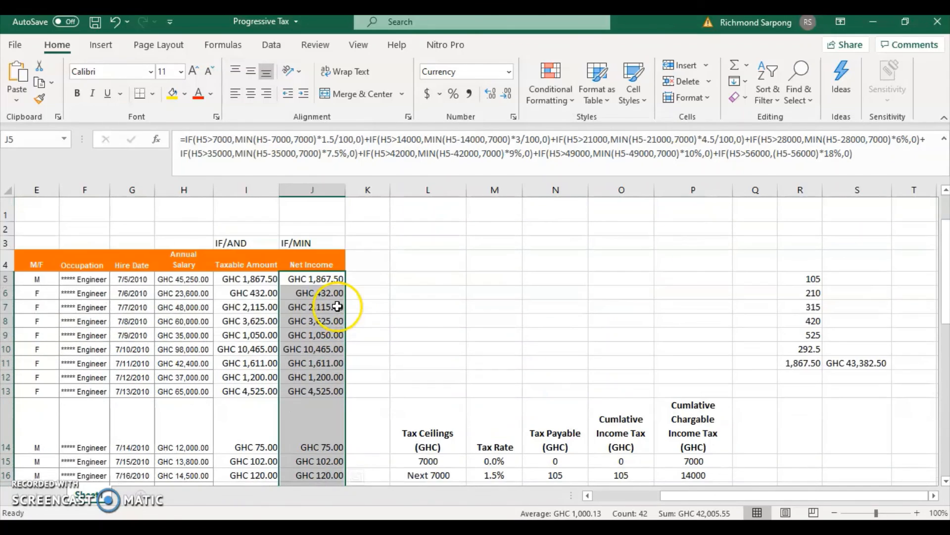
pyautogui.scroll(-15, 337, 307)
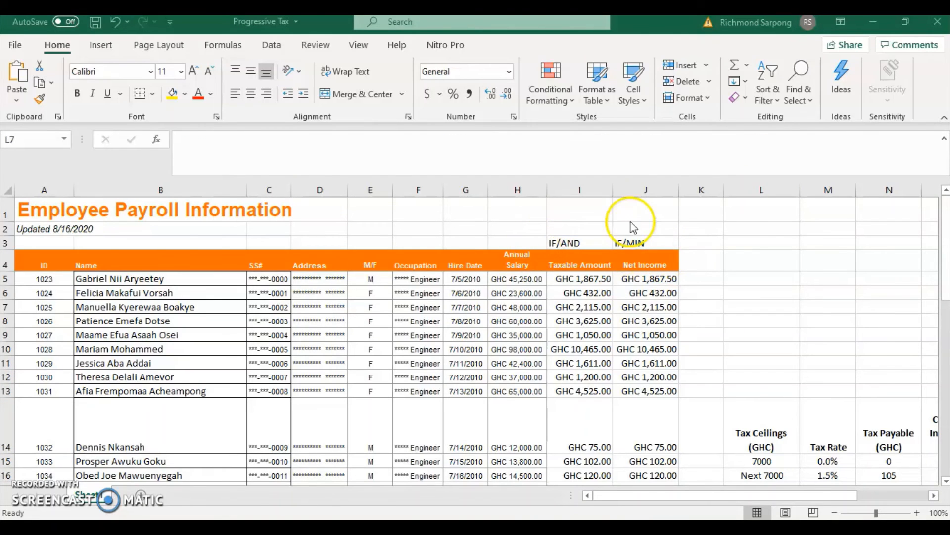
# Check the IF/AND and IF/MIN tax amounts against the annual salaries down the employee list.
pyautogui.scroll(-1, 619, 287)
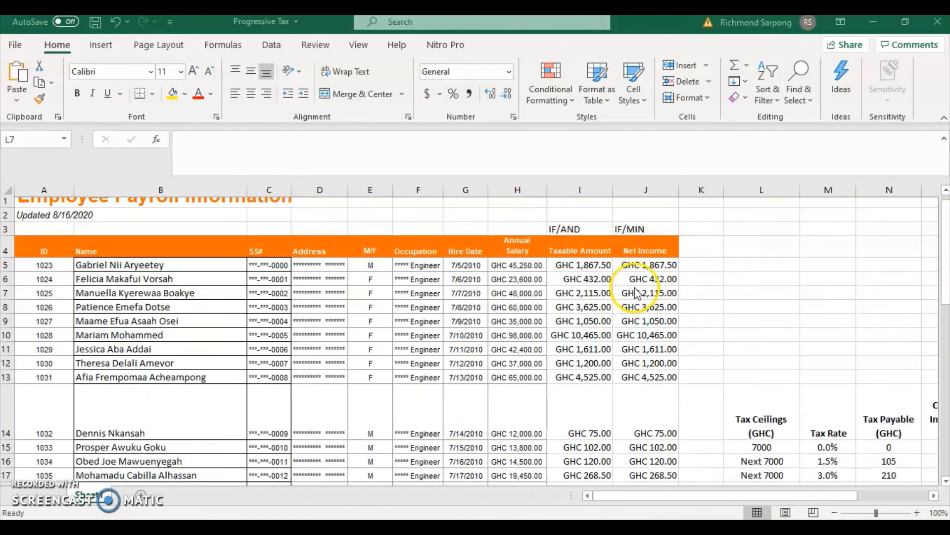
pyautogui.scroll(1, 589, 257)
pyautogui.scroll(-9, 639, 322)
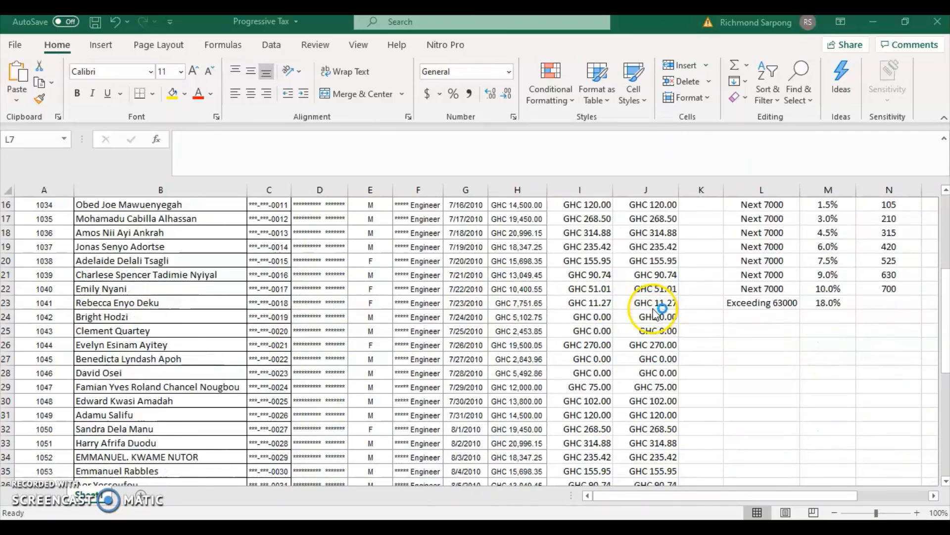
pyautogui.scroll(7, 644, 371)
pyautogui.scroll(2, 646, 376)
pyautogui.scroll(-3, 638, 282)
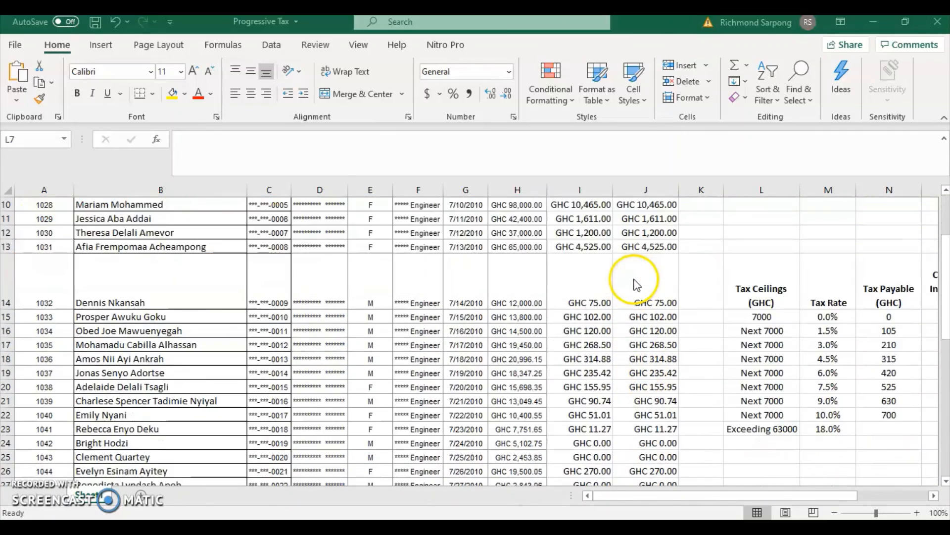
pyautogui.scroll(3, 643, 287)
pyautogui.scroll(-3, 647, 302)
pyautogui.scroll(3, 647, 305)
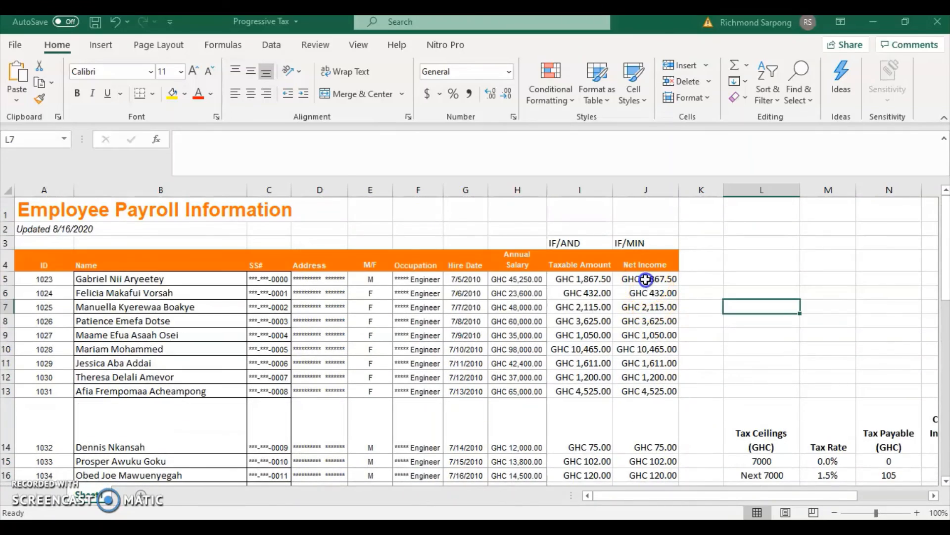
# Clear the IF/MIN label in J3 and the tax formulas in J5:J46.
pyautogui.click(641, 242)
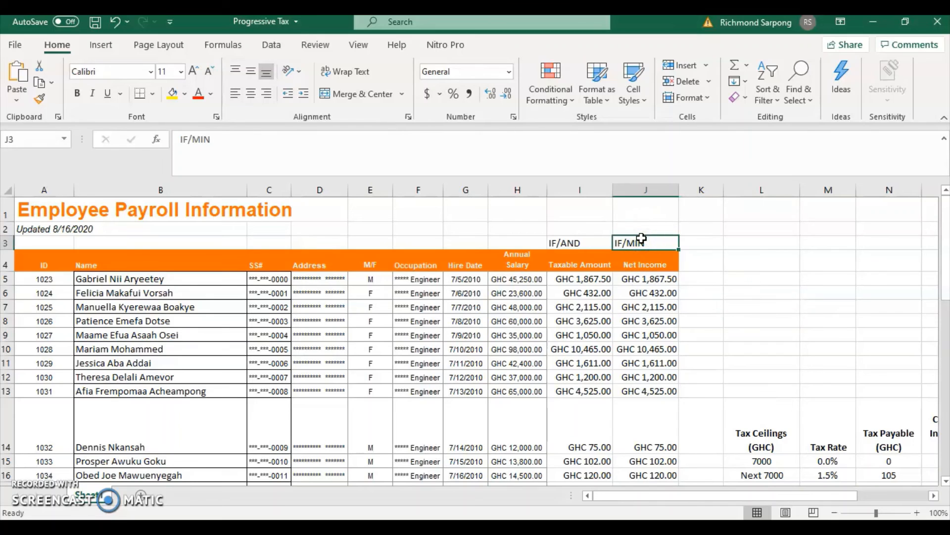
pyautogui.click(647, 277)
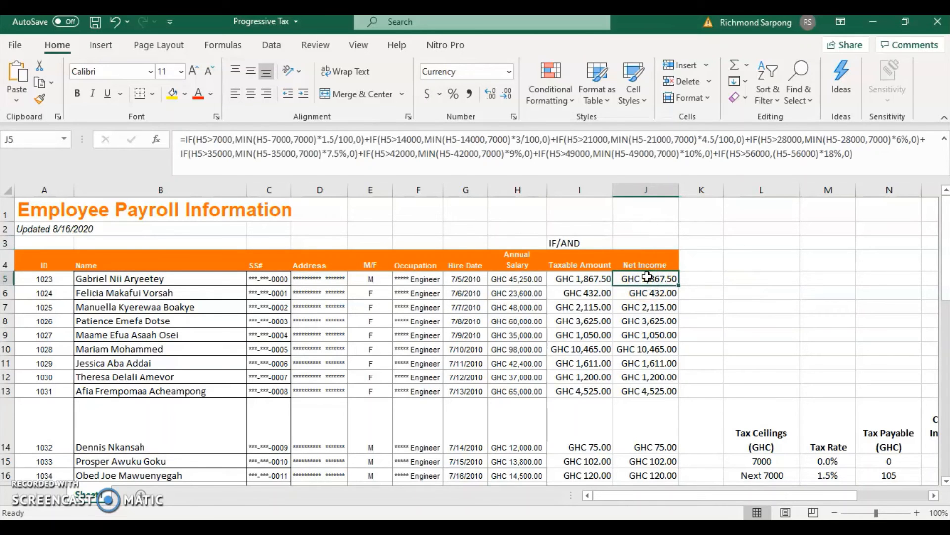
pyautogui.moveTo(648, 278); pyautogui.dragTo(651, 464)
pyautogui.press('Delete')
# Enter =H5-I5 in J5 to compute the first employee's net income from annual salary minus tax.
pyautogui.scroll(9, 679, 446)
pyautogui.click(636, 280)
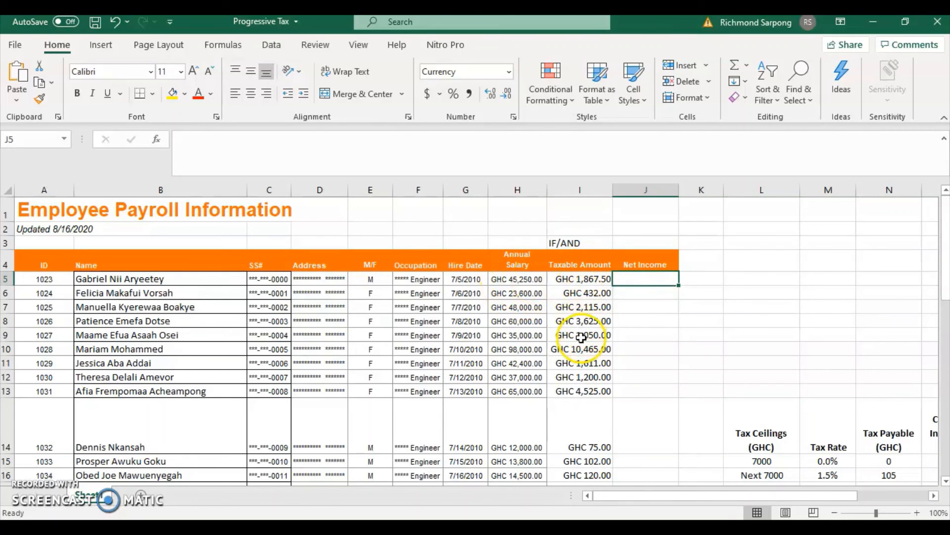
pyautogui.scroll(-10, 589, 475)
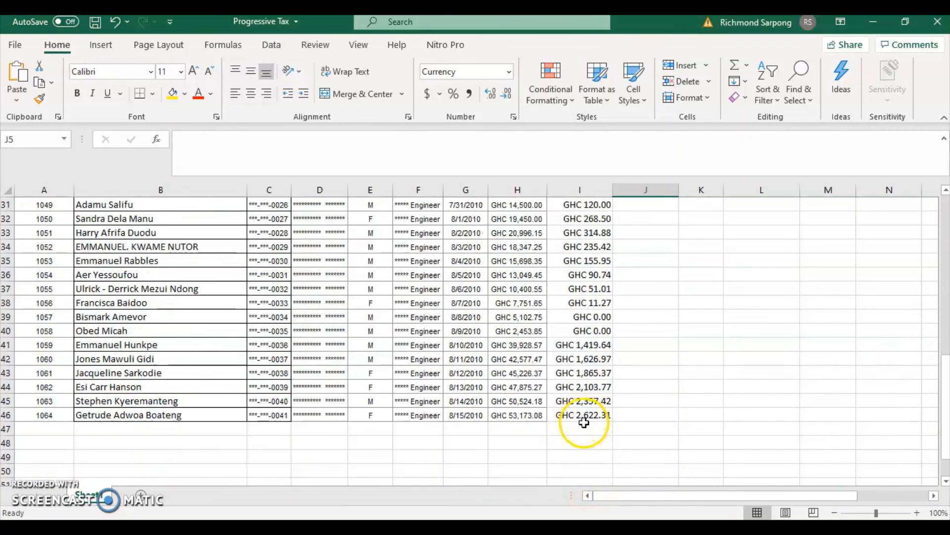
pyautogui.scroll(10, 609, 401)
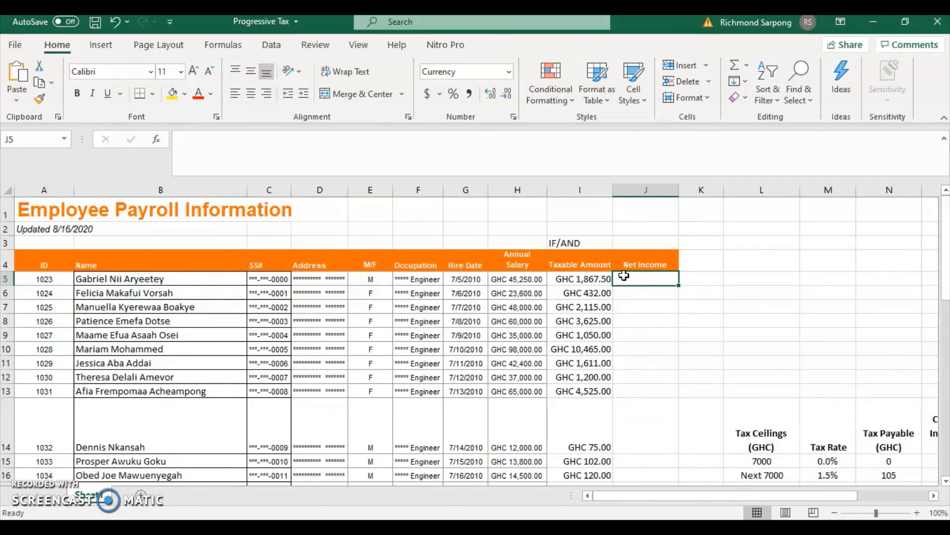
pyautogui.write('H')
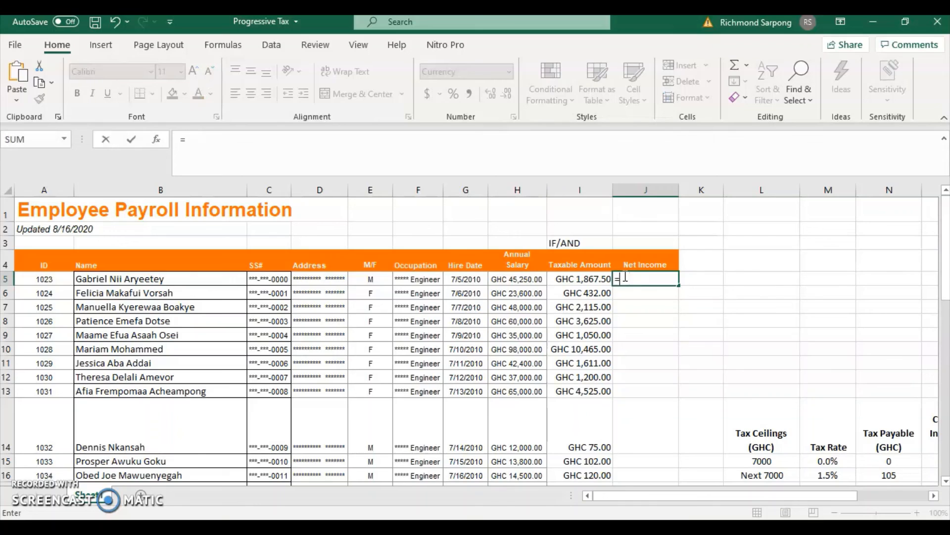
pyautogui.write('H5')
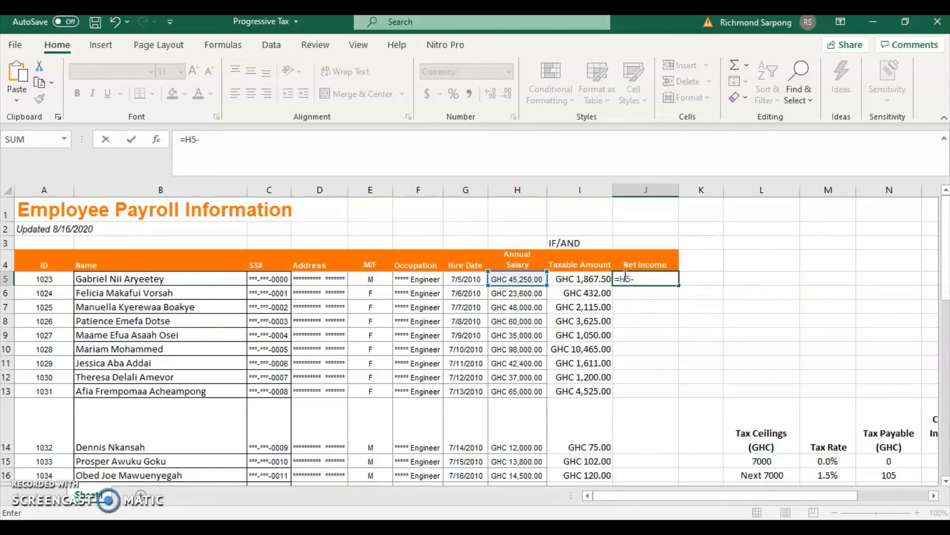
pyautogui.write('-I5')
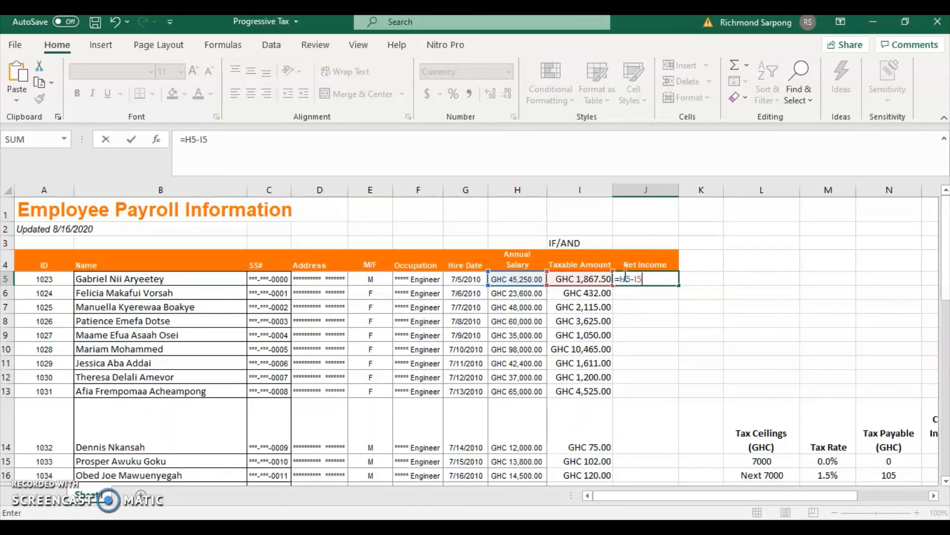
pyautogui.press('Return')
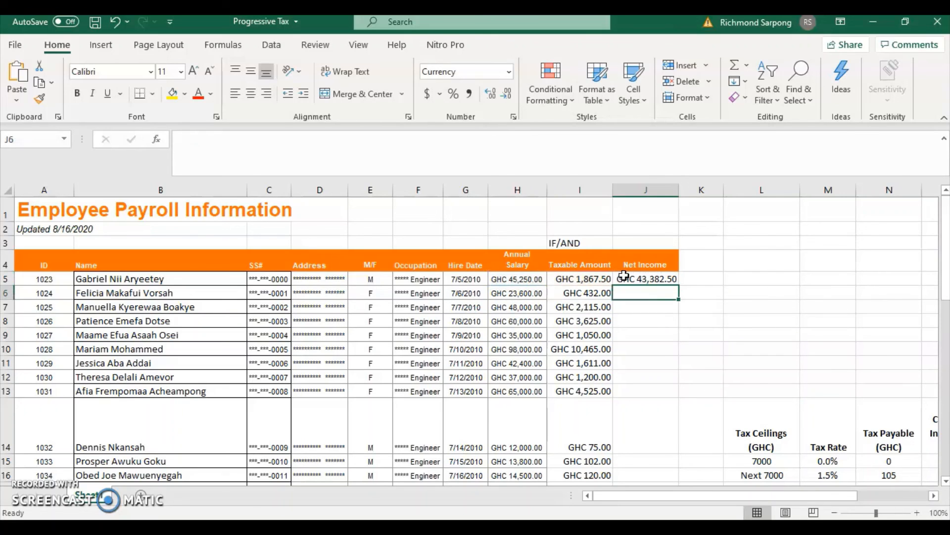
# Fill the =H5-I5 formula from J5 down the Net Income column to J46.
pyautogui.click(640, 276)
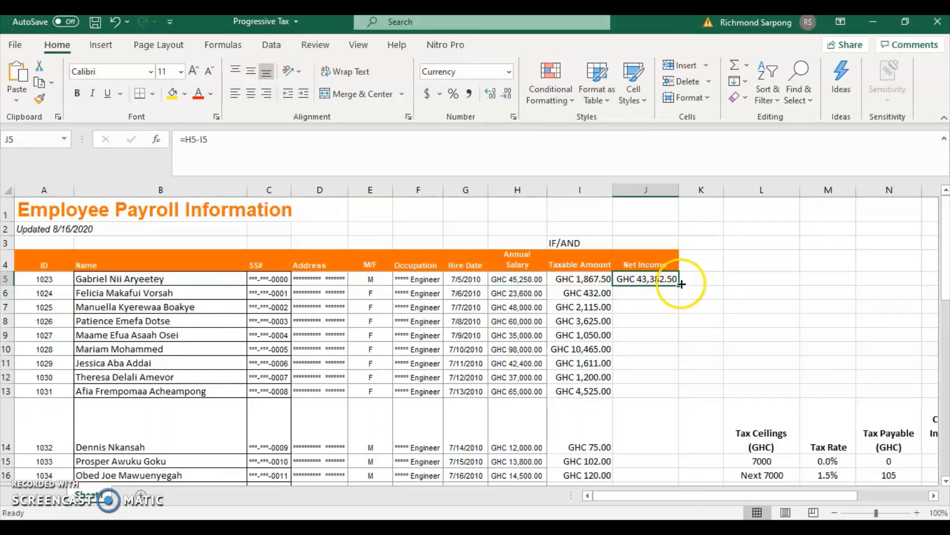
pyautogui.moveTo(682, 286); pyautogui.dragTo(685, 461)
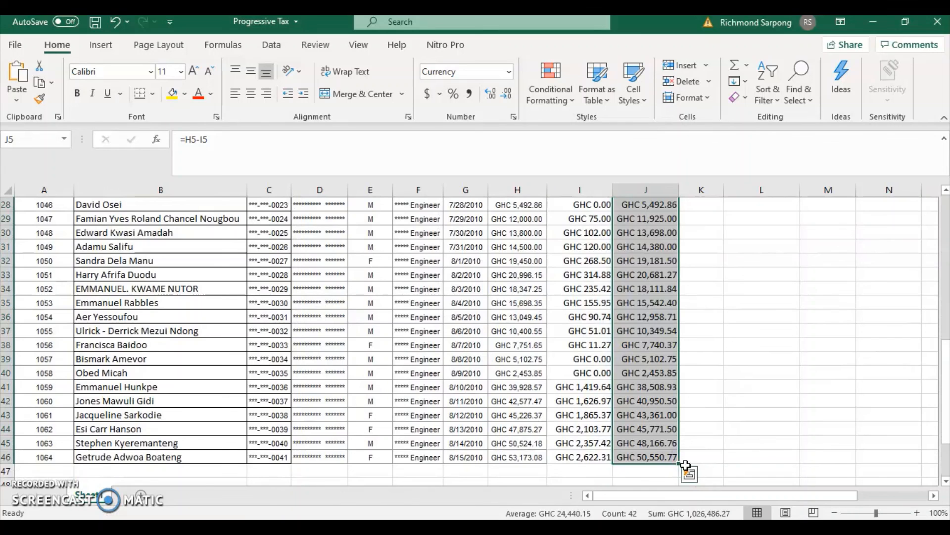
pyautogui.scroll(9, 686, 466)
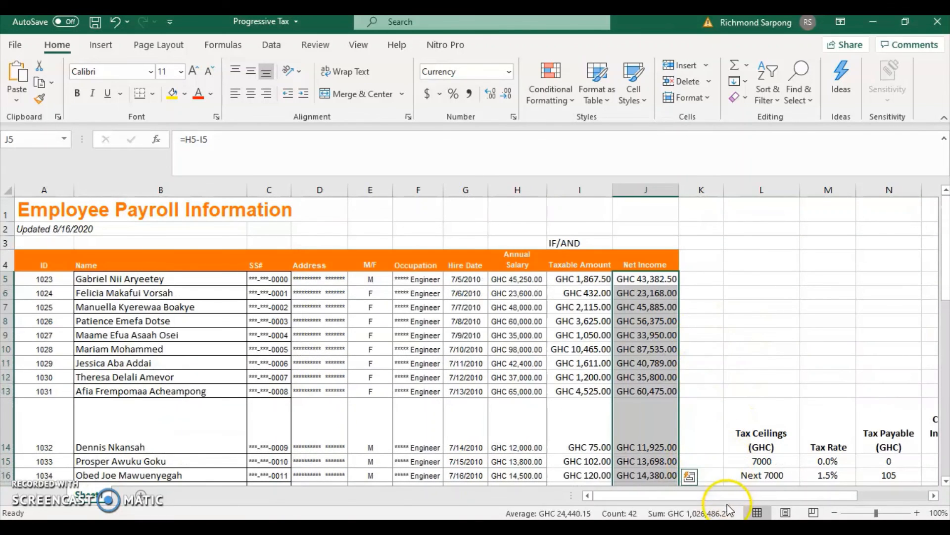
# Review the net income values in column J against salaries, tax amounts and the tax table, including the employees who pay no tax.
pyautogui.moveTo(751, 497); pyautogui.dragTo(820, 497)
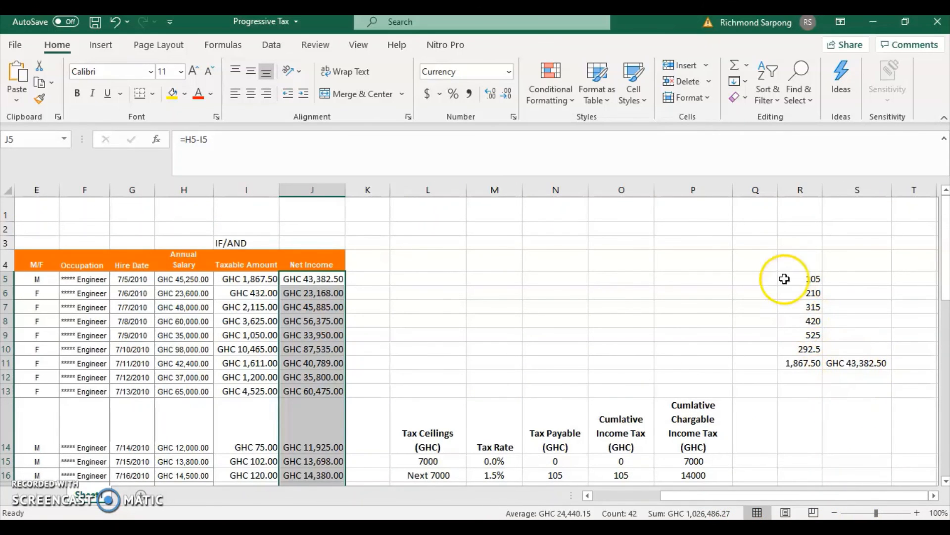
pyautogui.scroll(-10, 291, 287)
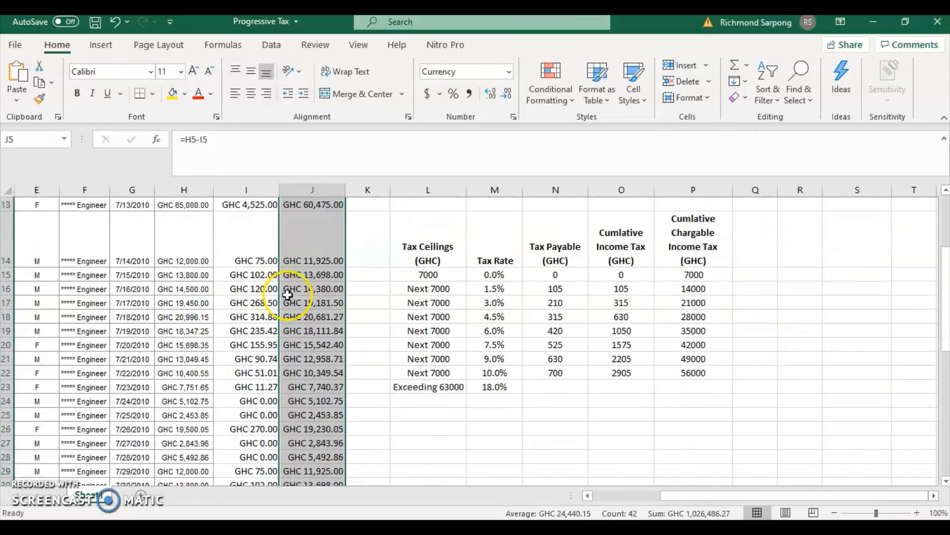
pyautogui.scroll(-4, 291, 288)
pyautogui.scroll(14, 307, 346)
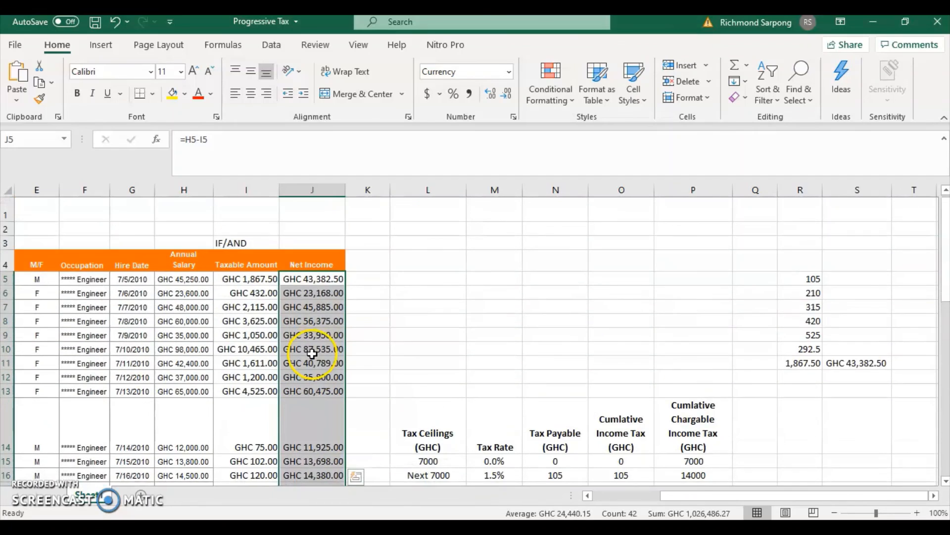
pyautogui.scroll(-7, 321, 332)
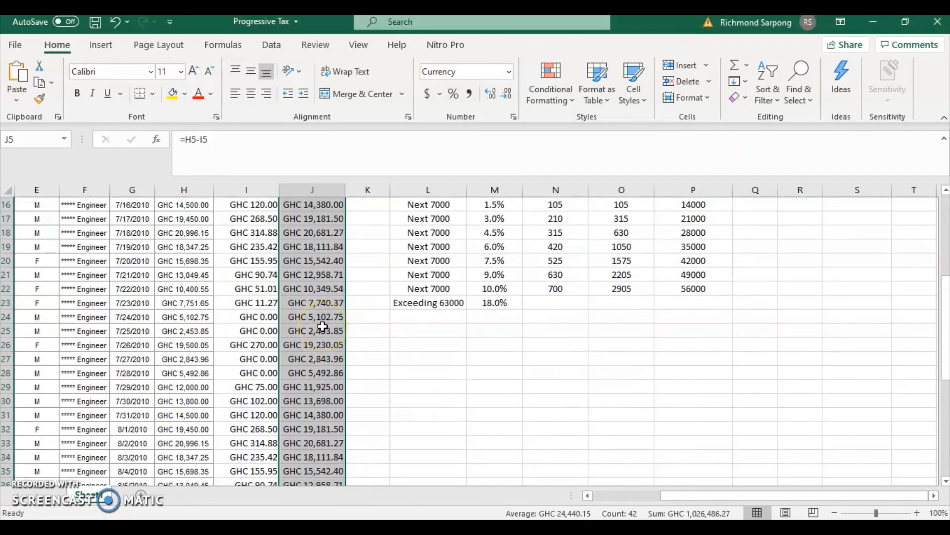
pyautogui.scroll(-2, 323, 327)
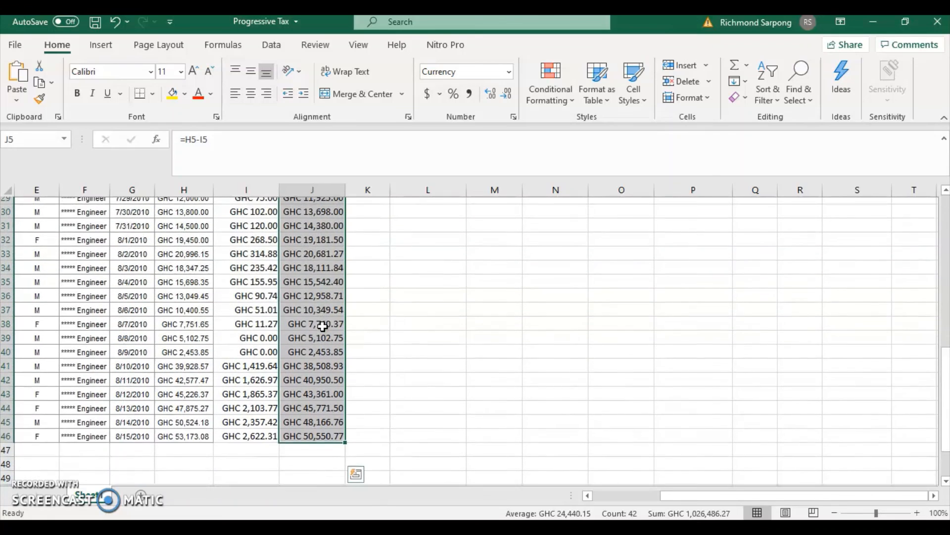
pyautogui.scroll(1, 285, 387)
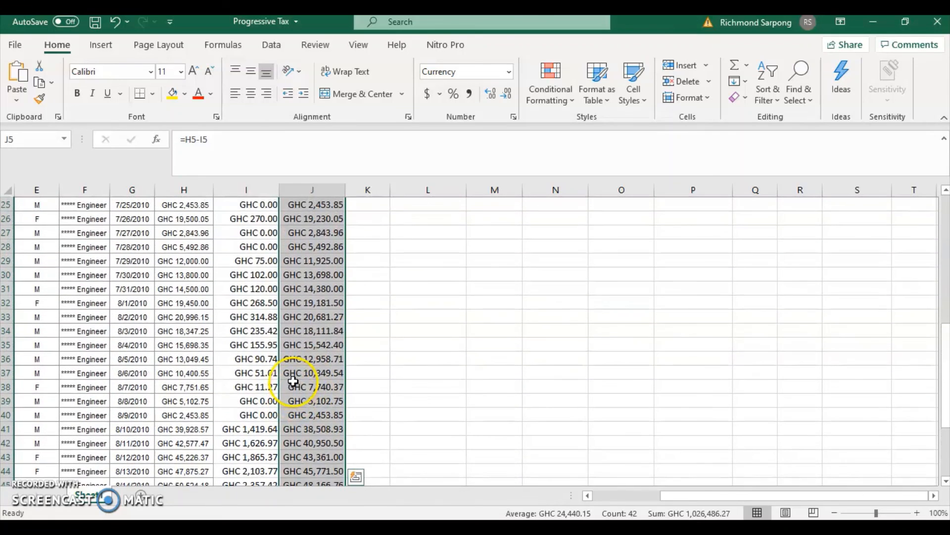
pyautogui.click(342, 402)
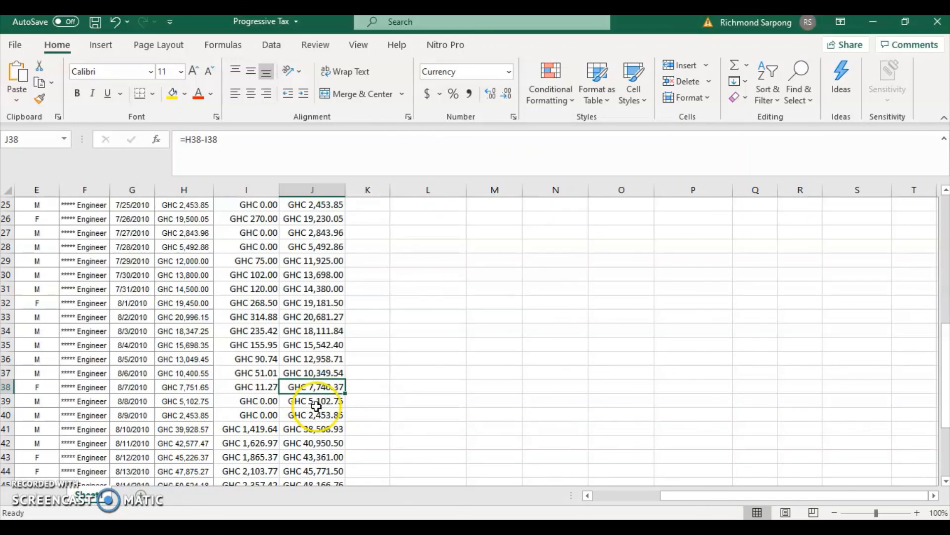
pyautogui.click(314, 402)
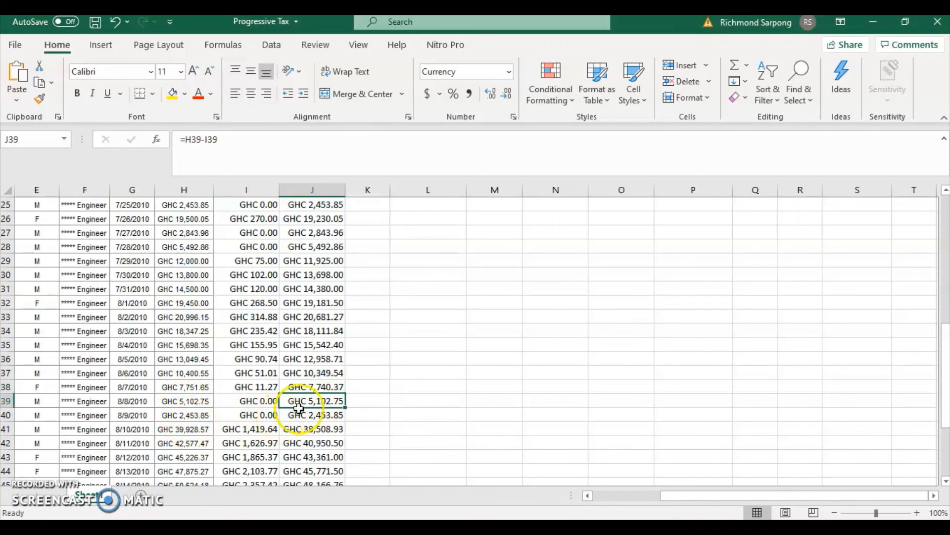
pyautogui.scroll(3, 308, 376)
pyautogui.scroll(4, 363, 280)
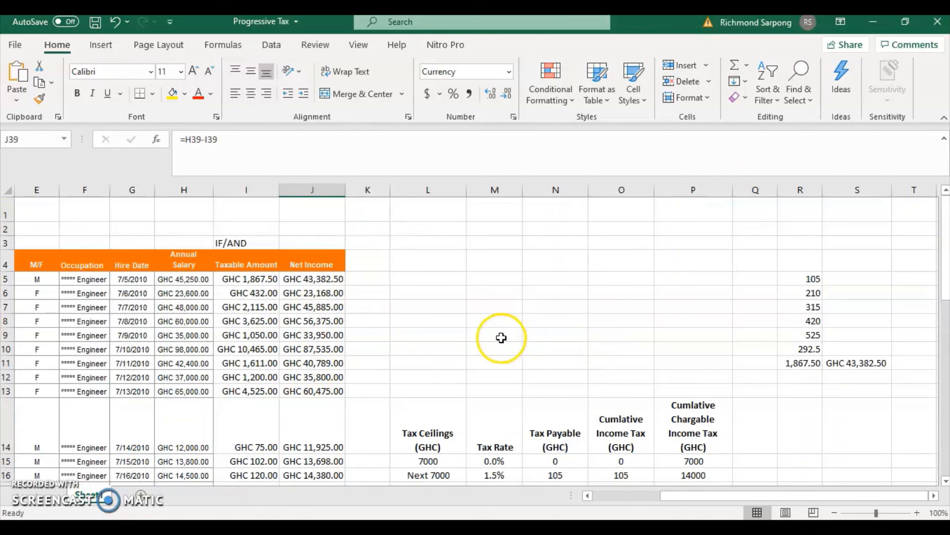
pyautogui.scroll(-11, 493, 329)
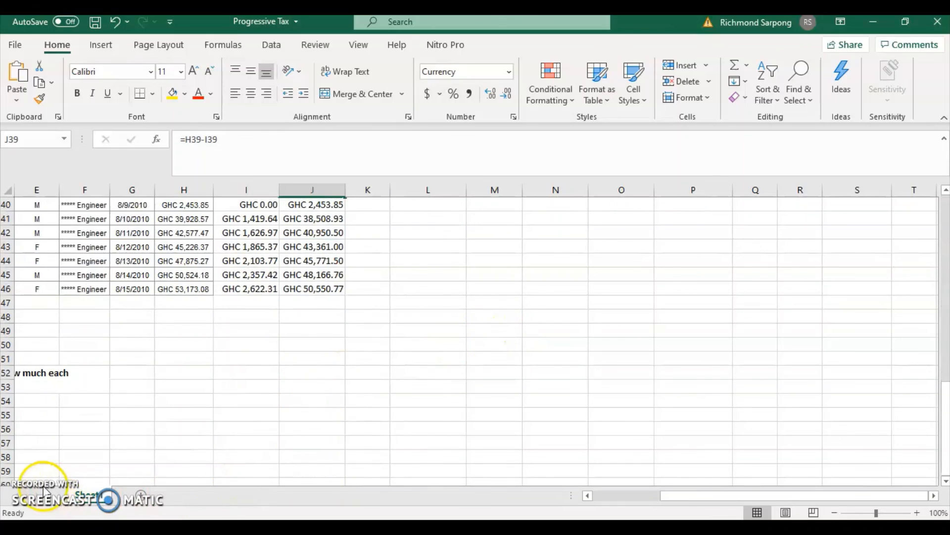
# Undo the net income formulas and the clearing of column J to bring back the IF/MIN label and tax formulas.
pyautogui.hotkey('ctrl', 'shift', 'Up')
pyautogui.scroll(10, 547, 275)
pyautogui.scroll(-11, 659, 297)
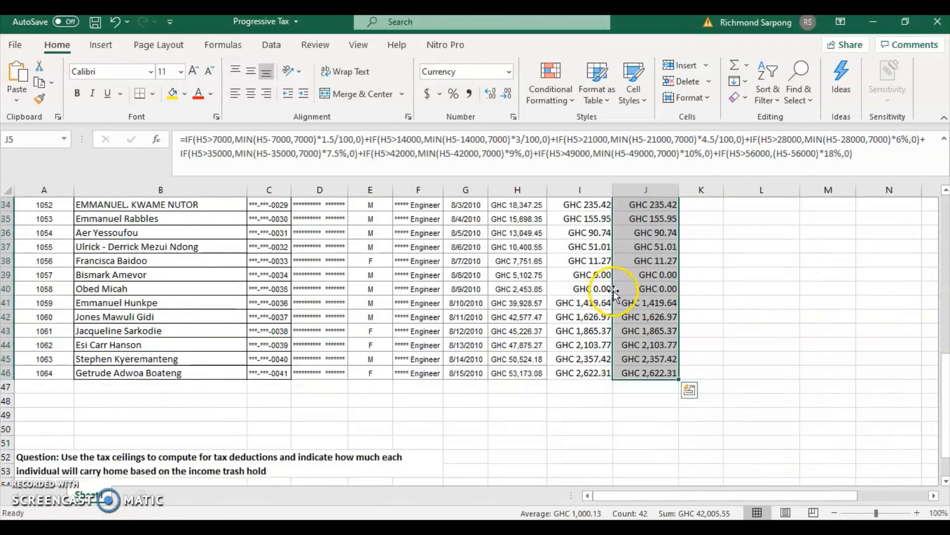
pyautogui.scroll(11, 666, 304)
pyautogui.moveTo(680, 495); pyautogui.dragTo(612, 492)
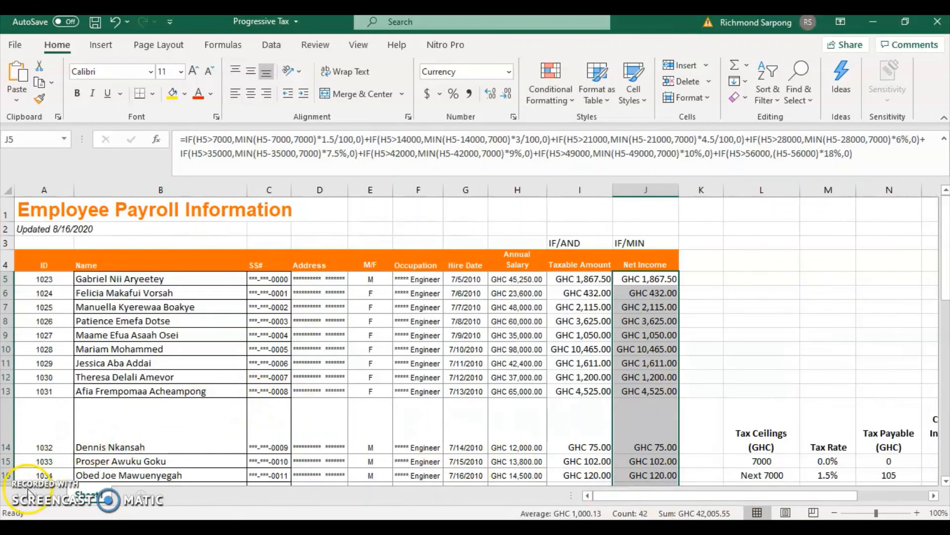
pyautogui.scroll(-3, 392, 377)
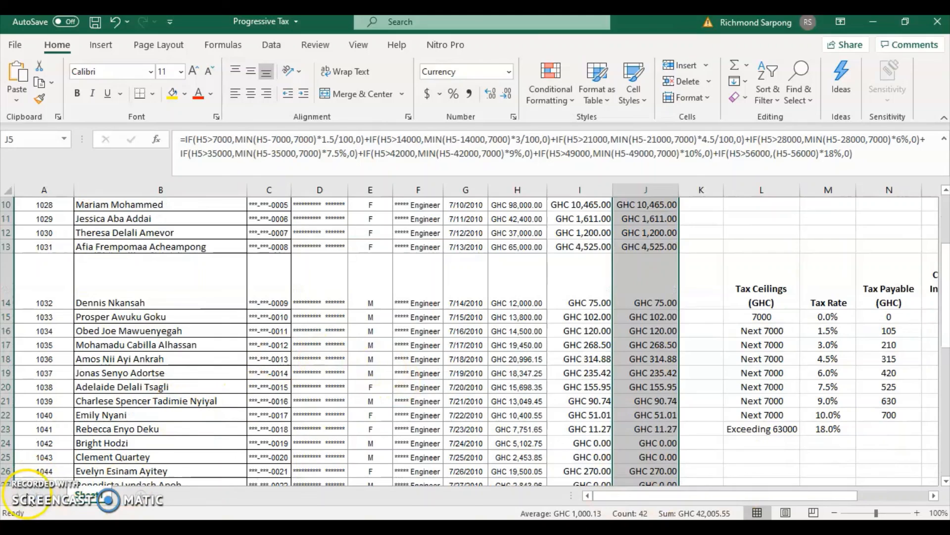